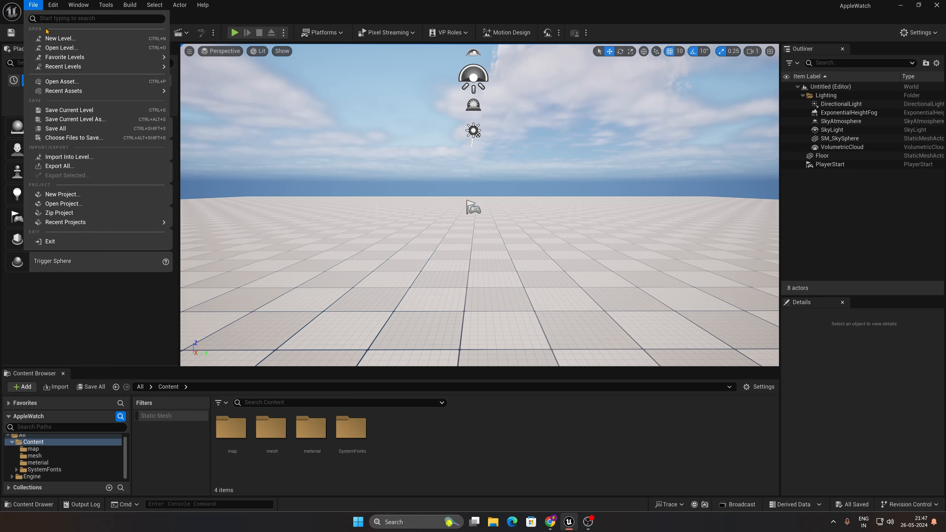
Create a new level from the Empty Open World template.
click(52, 22)
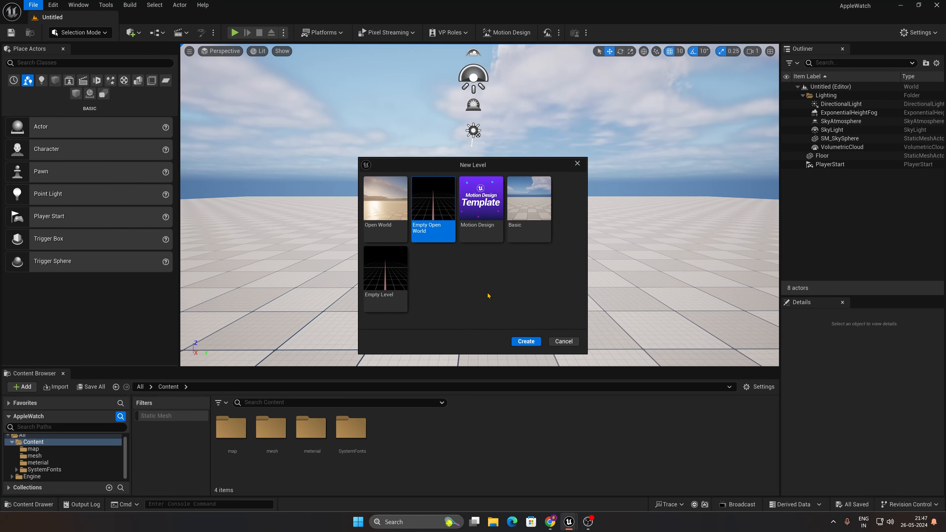
click(525, 341)
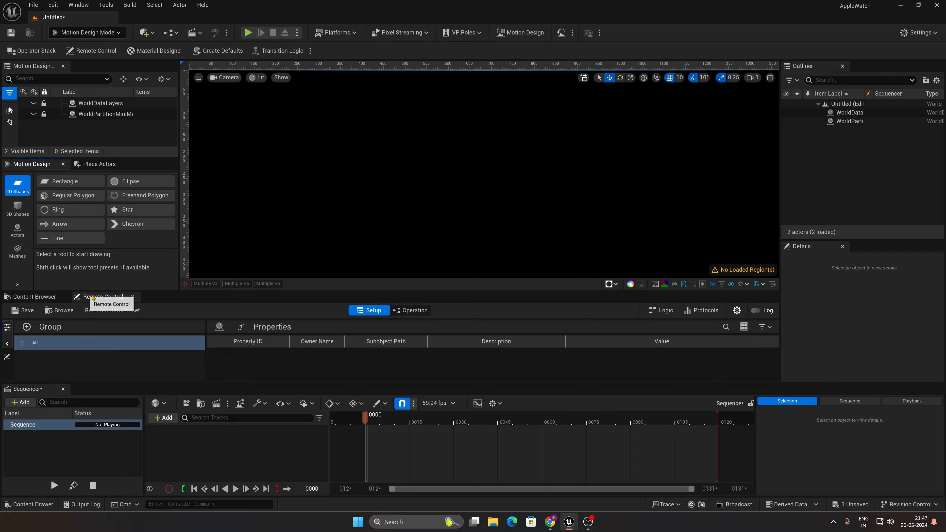
Close the Remote Control panel, dock the Content Browser alongside the Sequencer, and slightly enlarge that shared panel area.
click(133, 297)
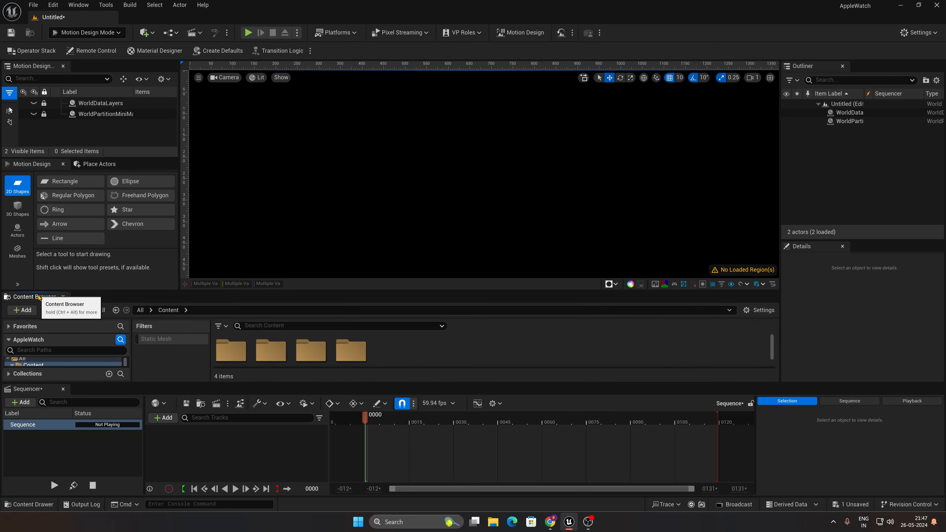
drag(32, 296, 96, 395)
click(41, 390)
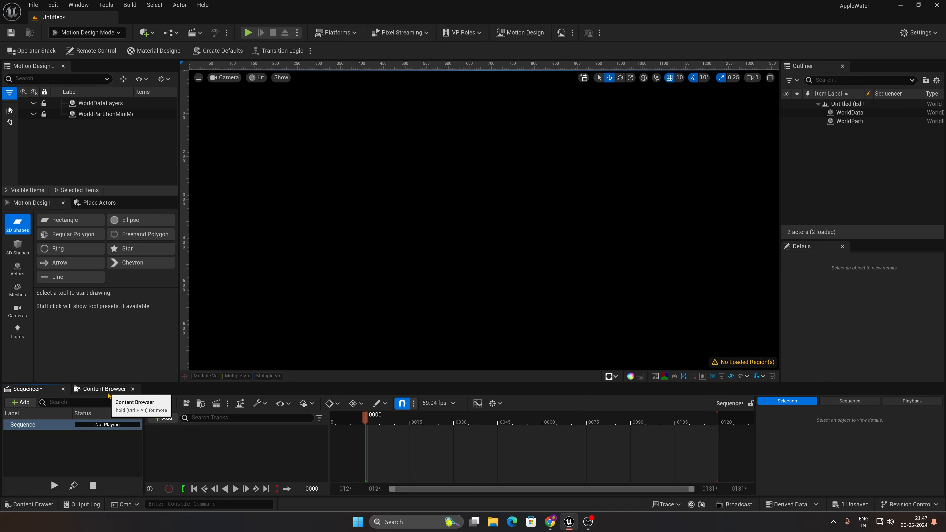
drag(142, 383, 142, 377)
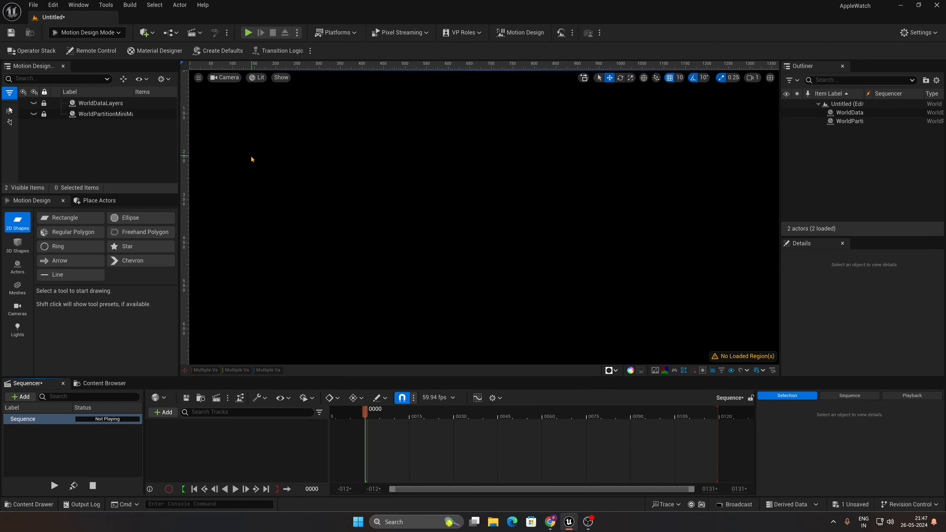
Switch the viewport type from Motion Design to Default Viewport.
click(225, 79)
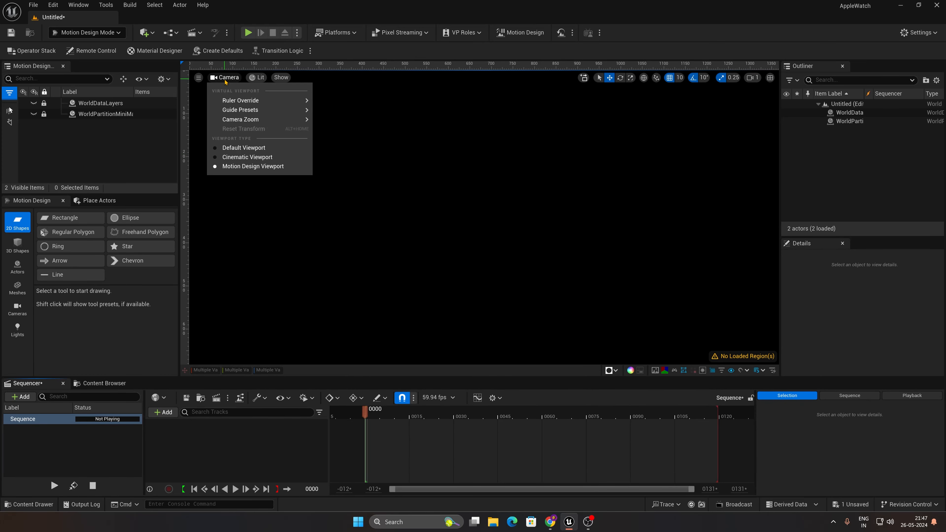
click(242, 152)
right_drag(367, 187, 406, 198)
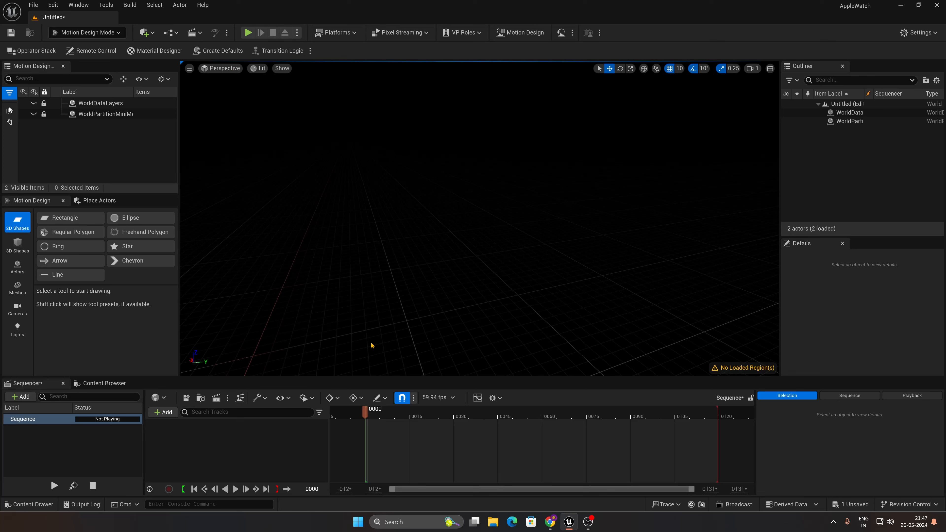
Create a folder named "tutorial" in the project's Content folder and open it.
click(102, 383)
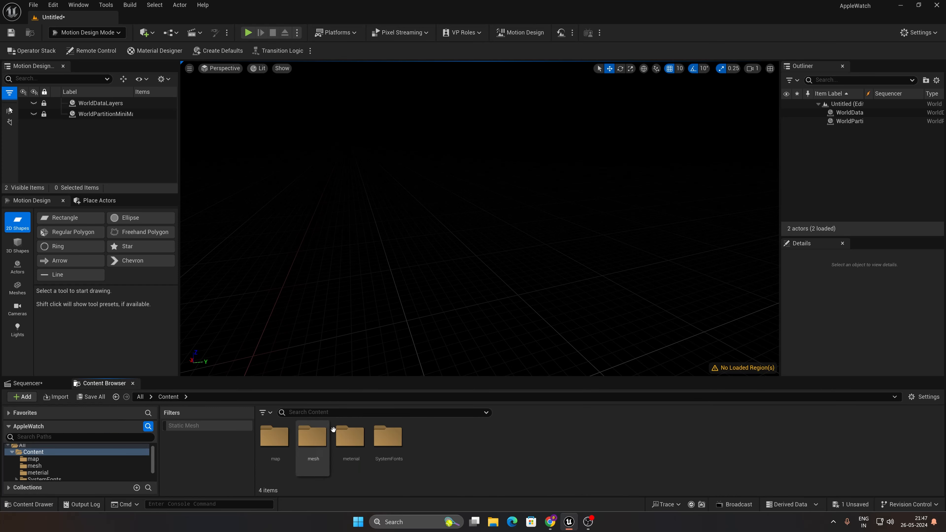
right_click(462, 456)
click(502, 123)
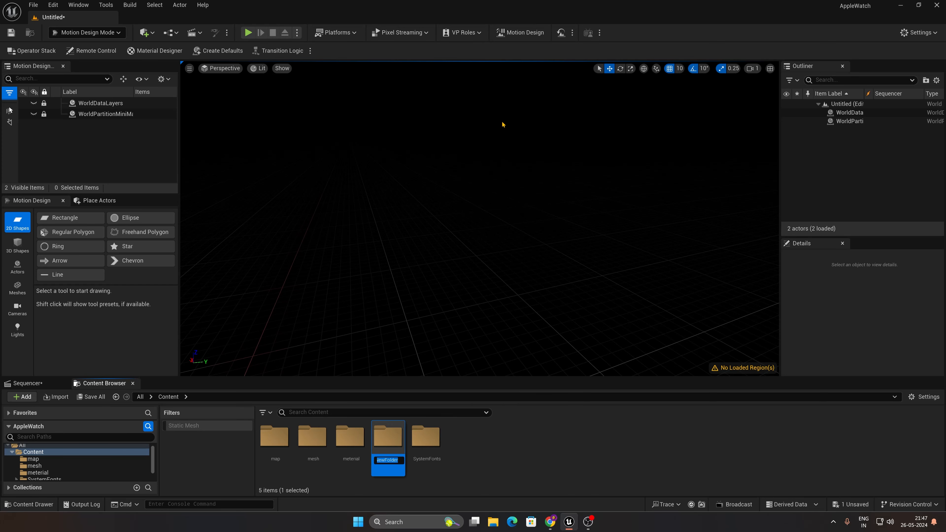
text(tutorial)
key(Return)
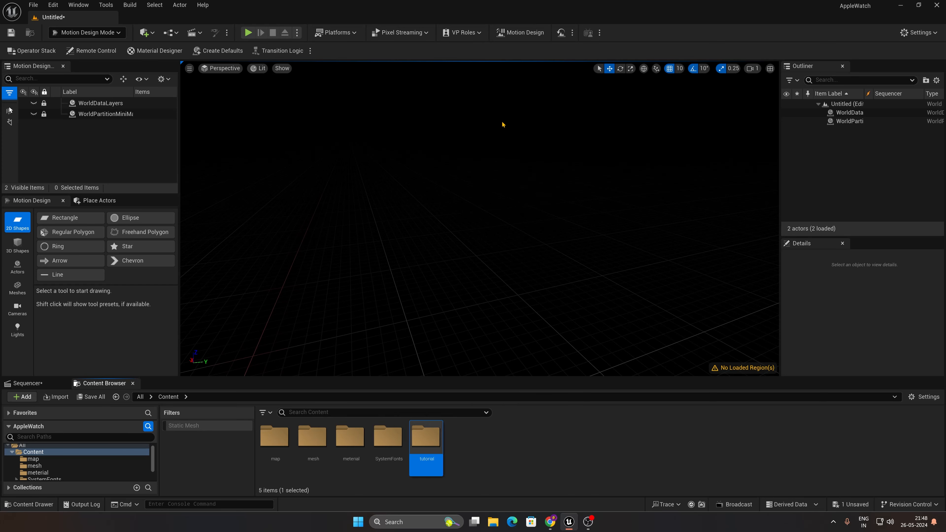
key(Return)
Create a subfolder named "mesh01" inside the tutorial folder and open it.
right_click(359, 478)
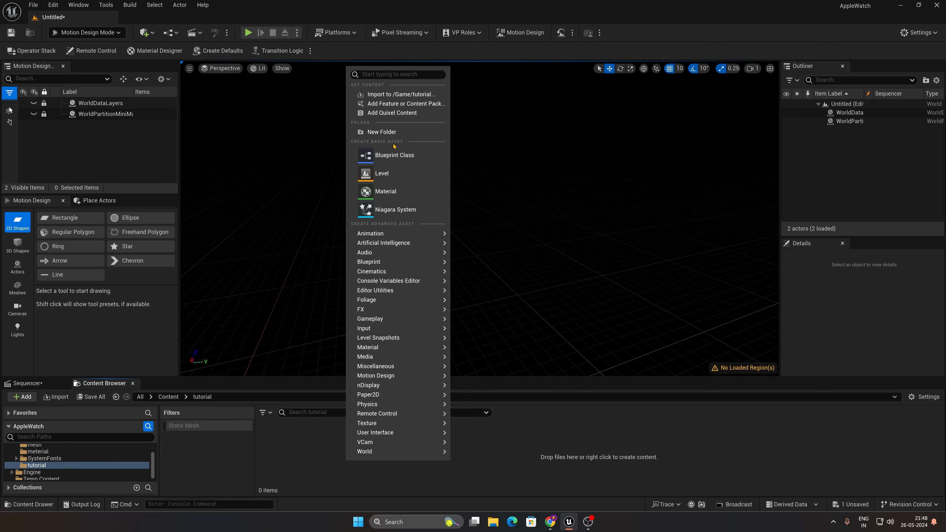
click(399, 140)
text(mesh)
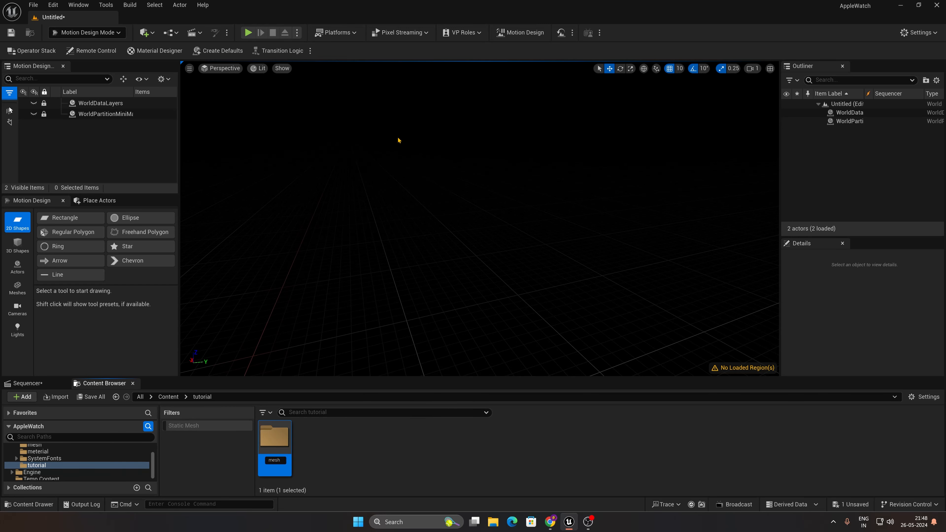
key(Return)
key(Return)
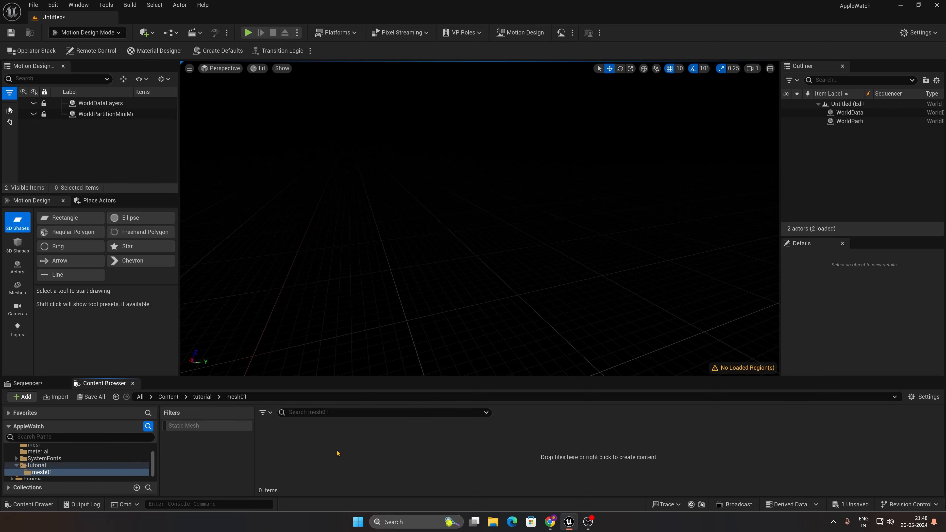
Import apple_watch_ultra_2.glb from Downloads into mesh01, filtering the import options by "combine" to verify that Combine Static Meshes is enabled.
click(54, 397)
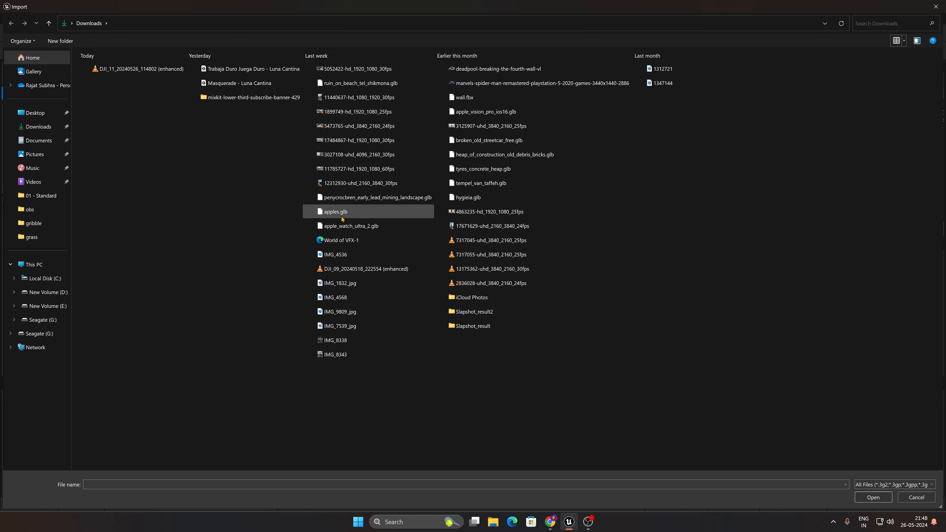
click(344, 229)
double_click(344, 230)
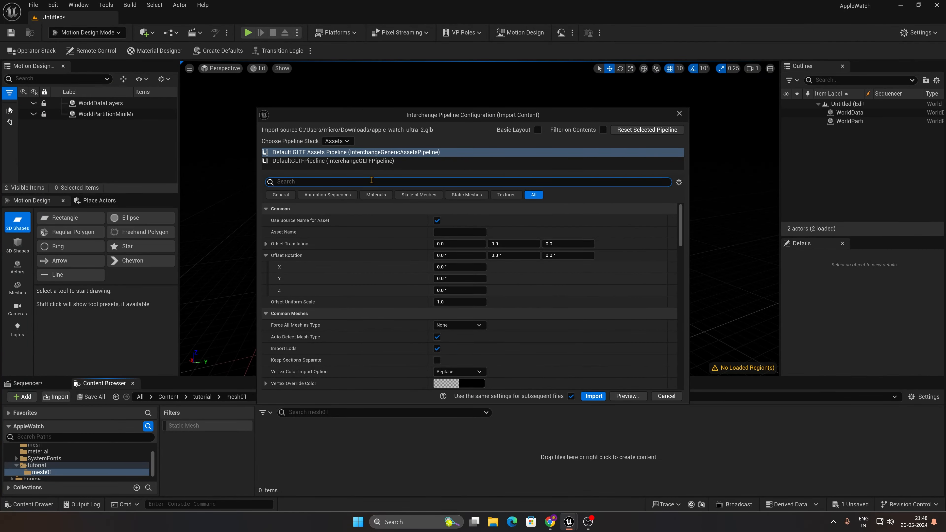
click(372, 180)
text(combin)
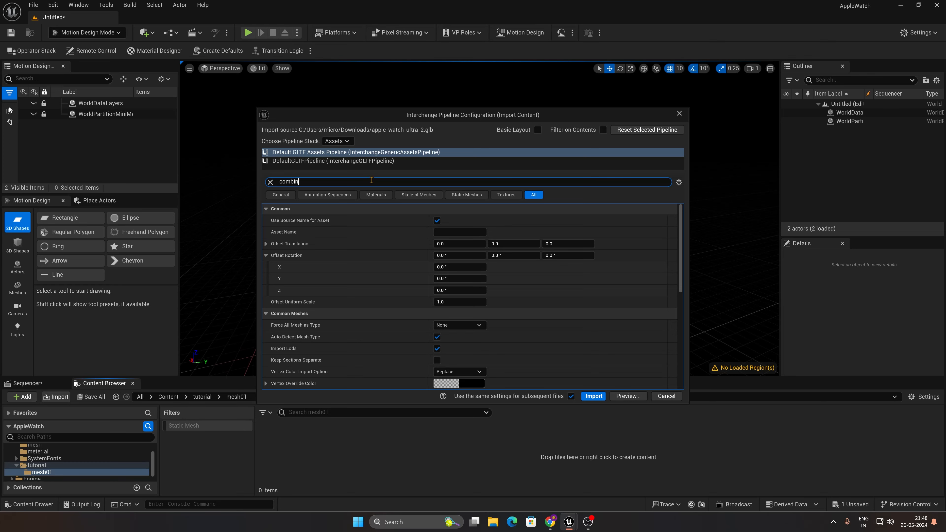
text(e)
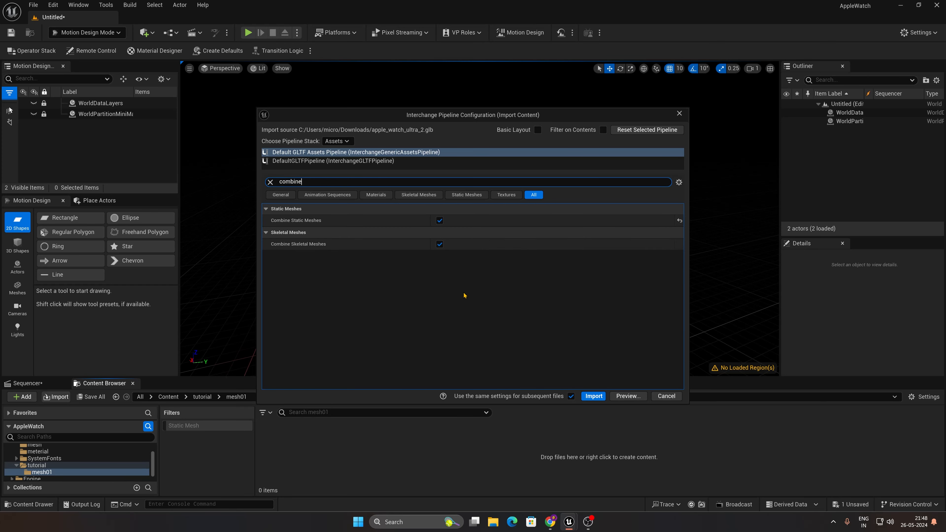
click(585, 394)
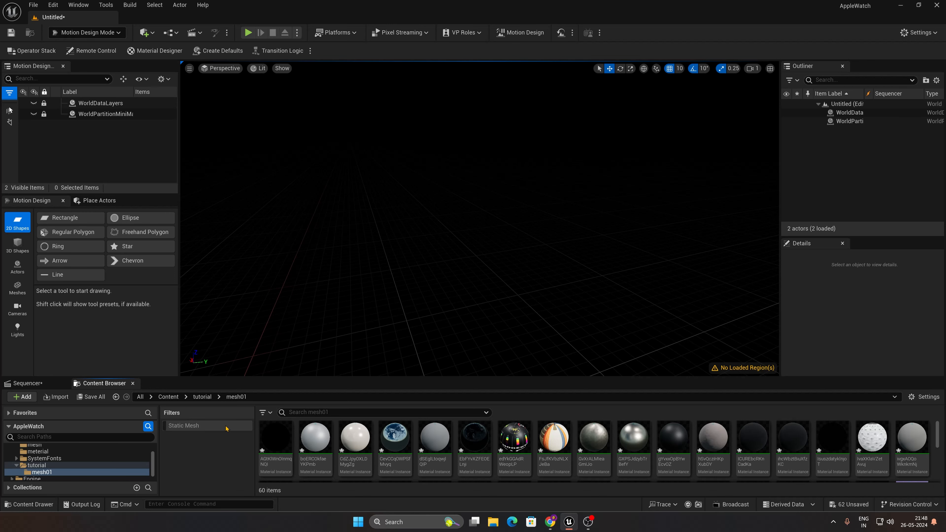
Filter the folder to static meshes and inspect the apple_watch_ultra_2 mesh in its editor, briefly isolating the Element 2 material.
click(208, 426)
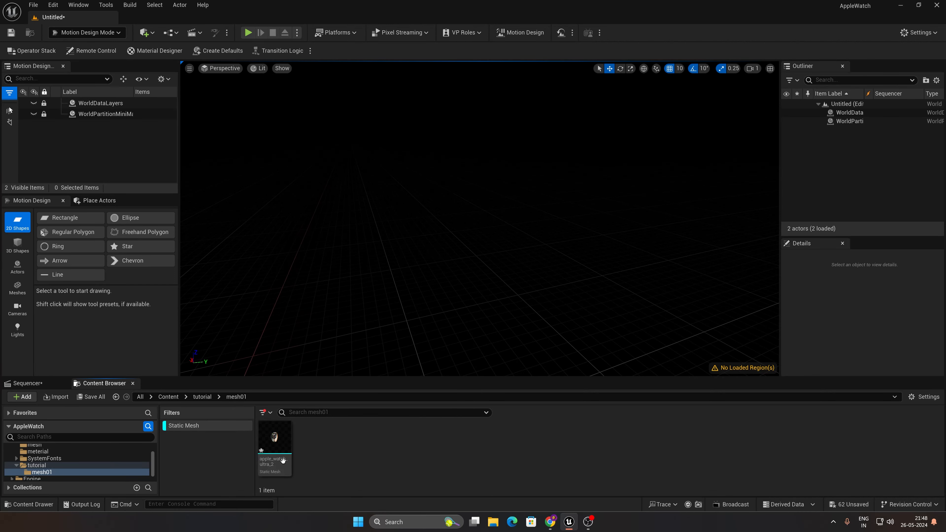
double_click(276, 441)
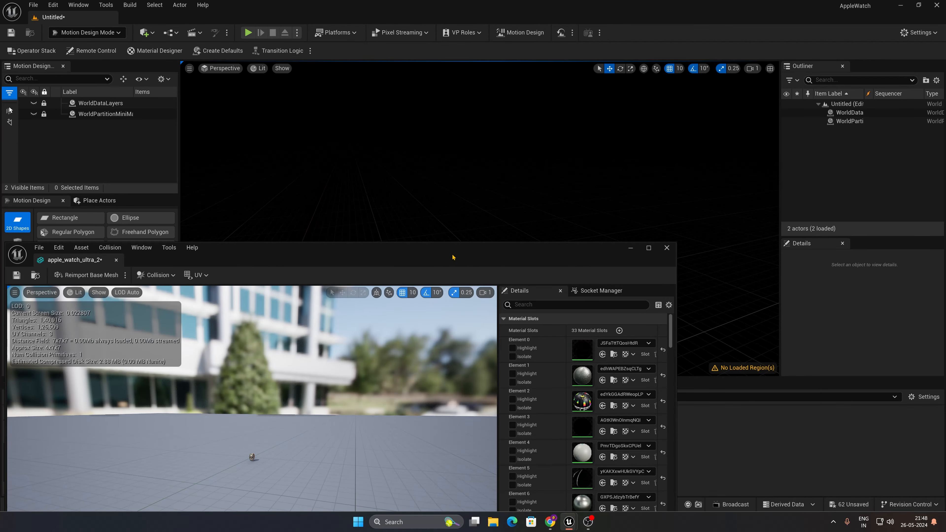
drag(453, 257, 462, 243)
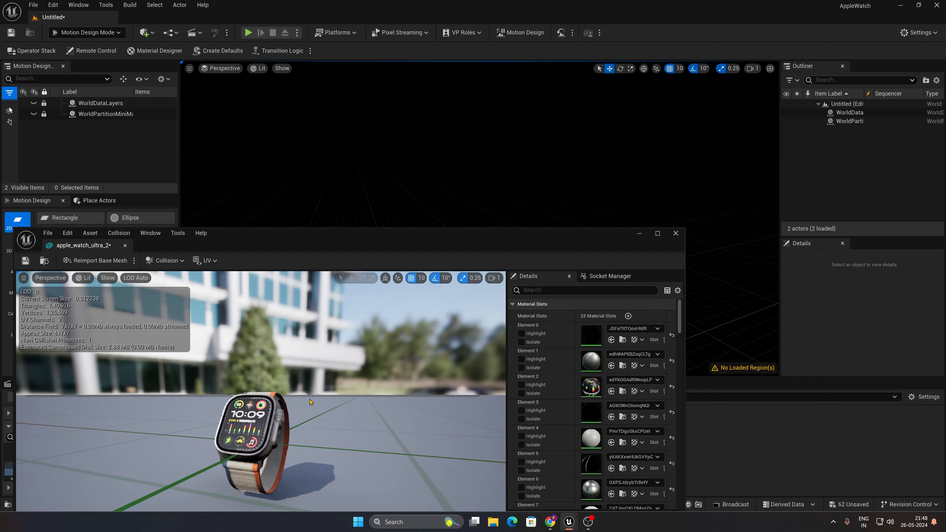
mouse_move(260, 452)
mouse_down()
mouse_move(224, 443)
mouse_move(260, 452)
mouse_up()
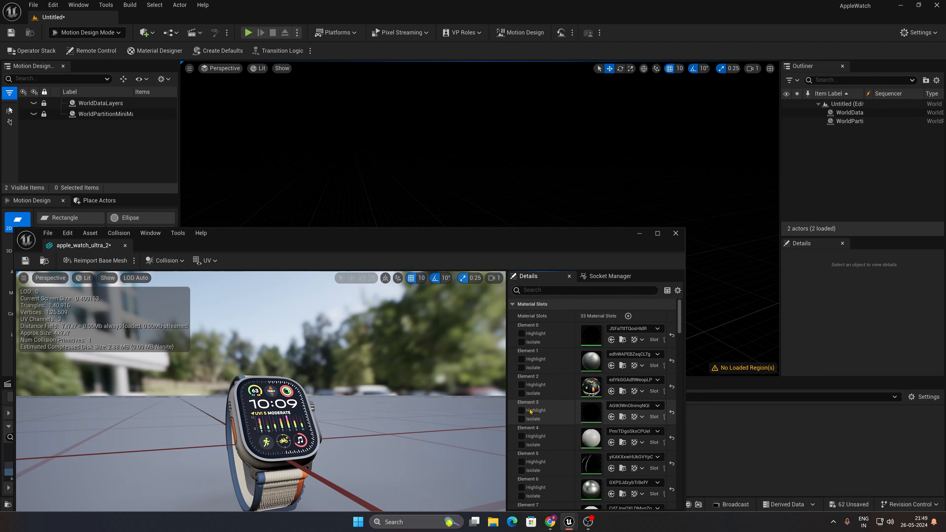
click(521, 393)
click(521, 393)
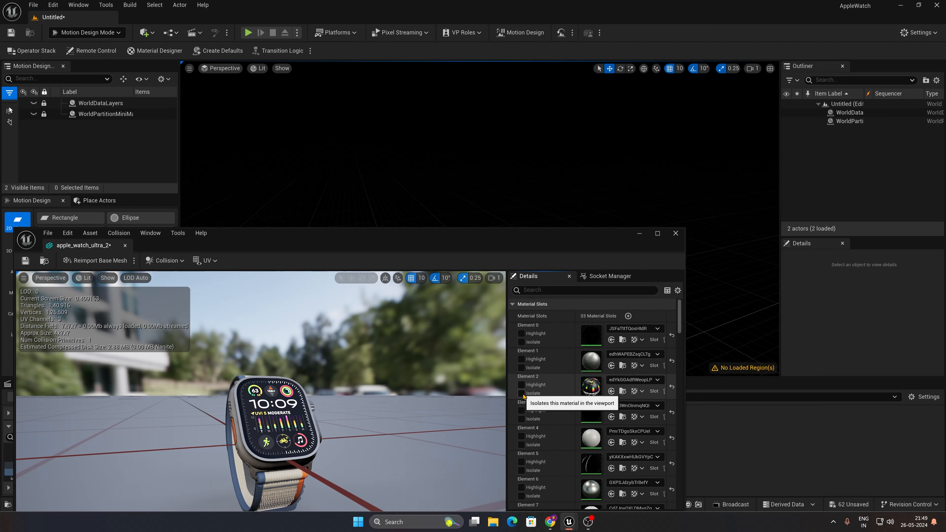
click(675, 233)
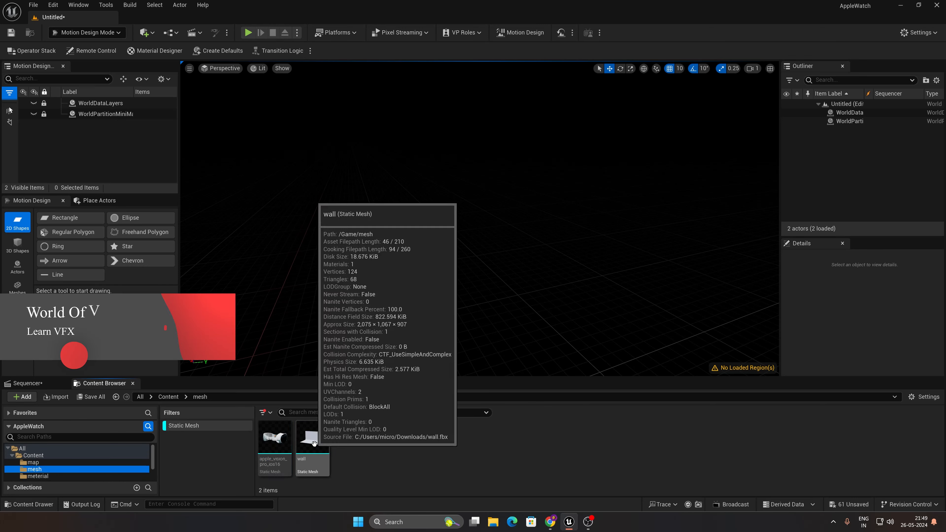
Place the wall static mesh from the mesh folder in the level and set the viewport's view mode to Unlit.
drag(312, 441, 517, 226)
mouse_move(644, 220)
right_down()
mouse_move(629, 220)
mouse_move(643, 219)
right_up()
click(644, 219)
click(640, 241)
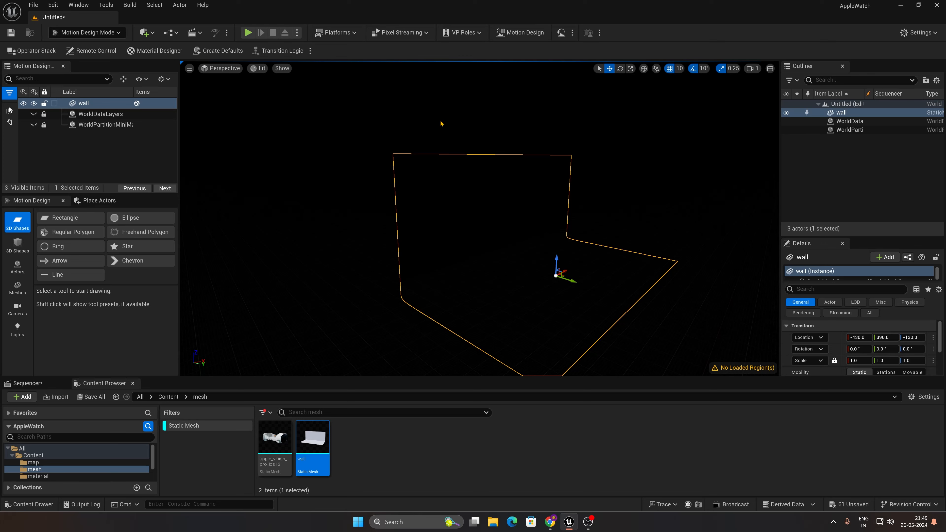
click(259, 68)
click(265, 112)
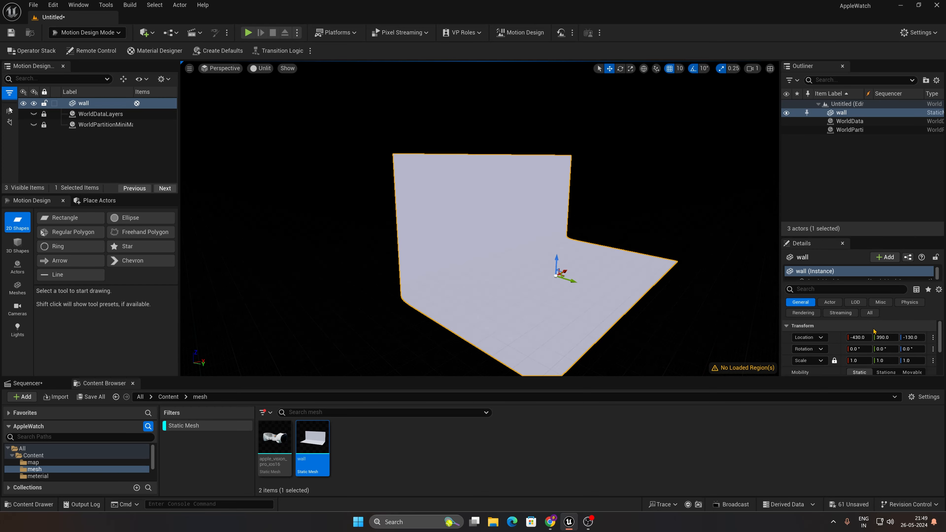
Set the wall's location to 0, 0, 0.
click(858, 337)
text(0)
key(Tab)
text(0)
key(Tab)
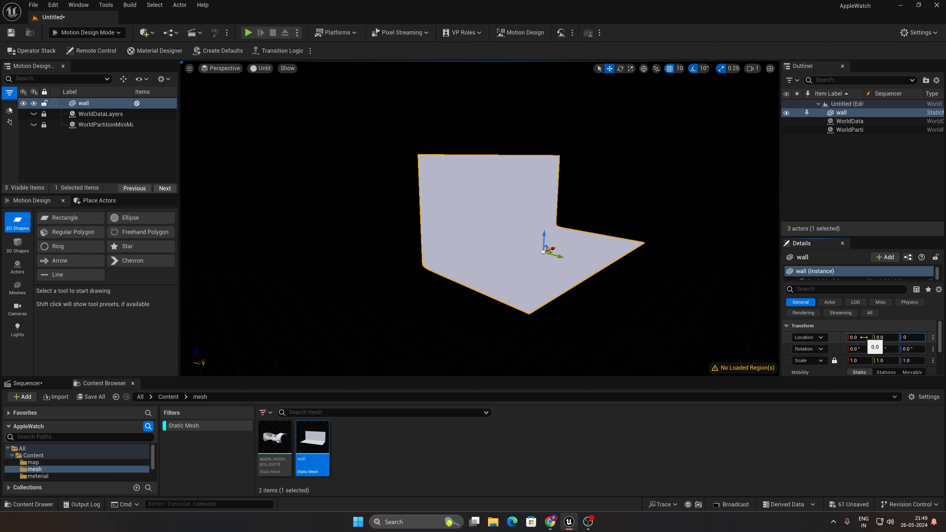
text(0)
key(Return)
mouse_move(554, 232)
right_down()
mouse_move(563, 230)
mouse_move(544, 234)
right_up()
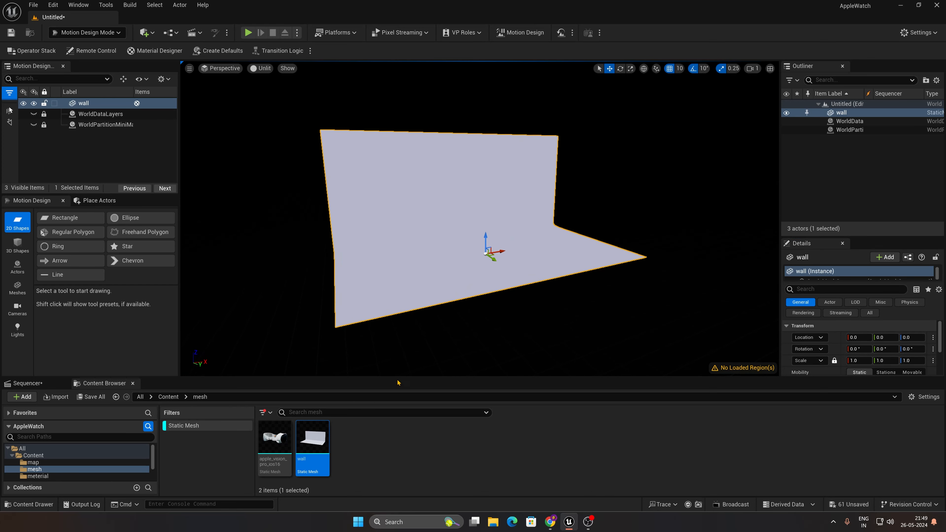
Inspect the wall mesh and its material slot in the static mesh editor, and close the editor.
double_click(319, 448)
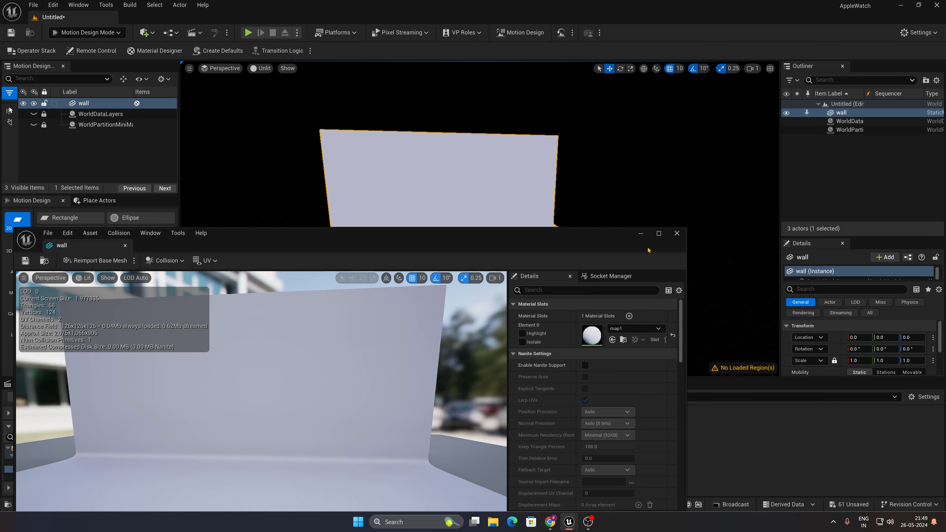
click(677, 234)
click(405, 453)
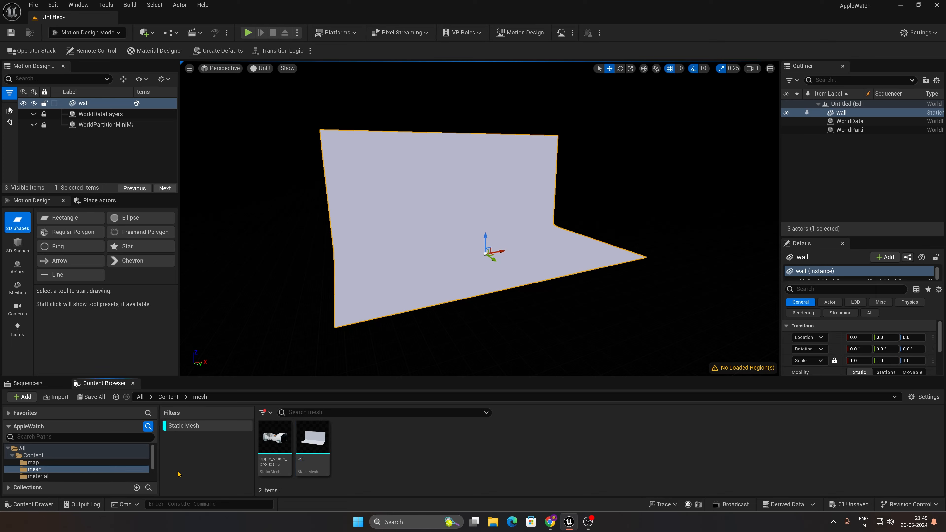
Place the apple_watch_ultra_2 mesh from the tutorial/mesh01 folder in the level in front of the wall.
scroll(53, 471, down, 3)
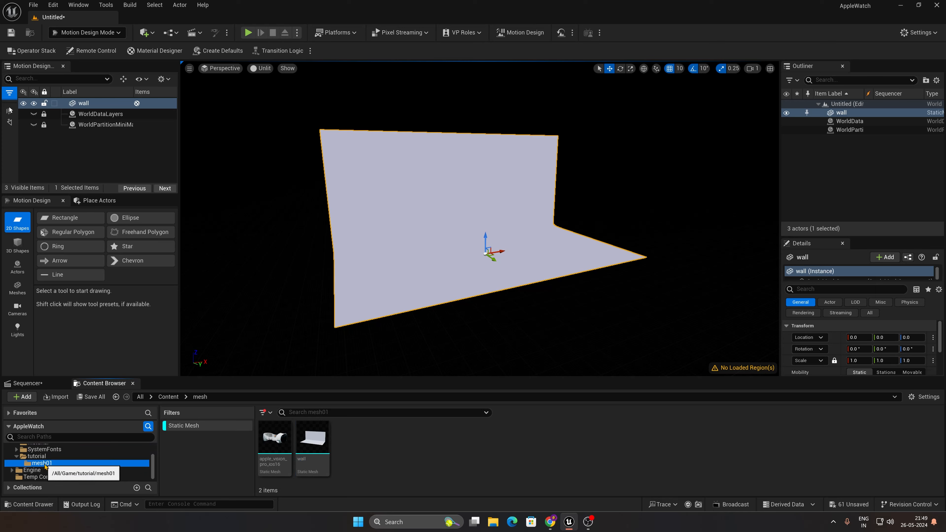
click(41, 463)
drag(281, 439, 483, 232)
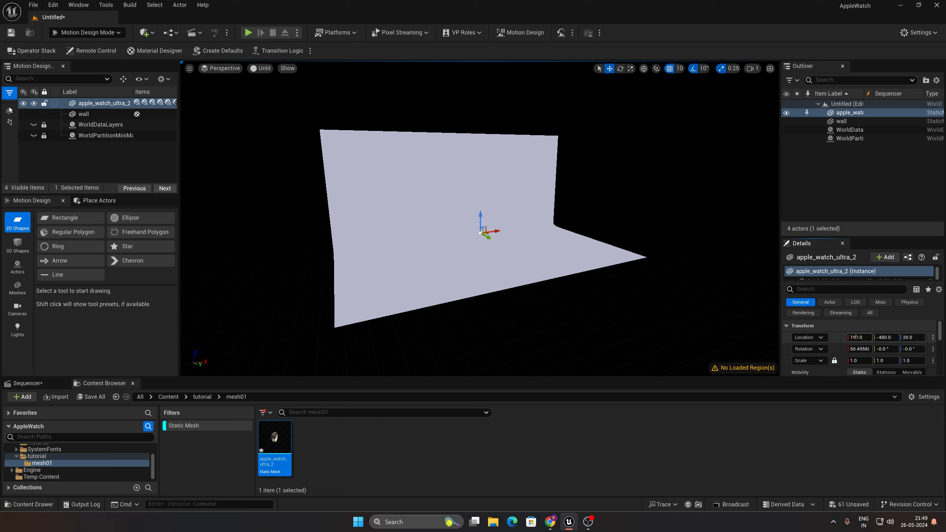
Set the watch's location to 0, 0, 0 and its rotation to 0° on all axes.
click(856, 336)
text(0)
key(Tab)
text(0)
key(Tab)
text(0)
key(Tab)
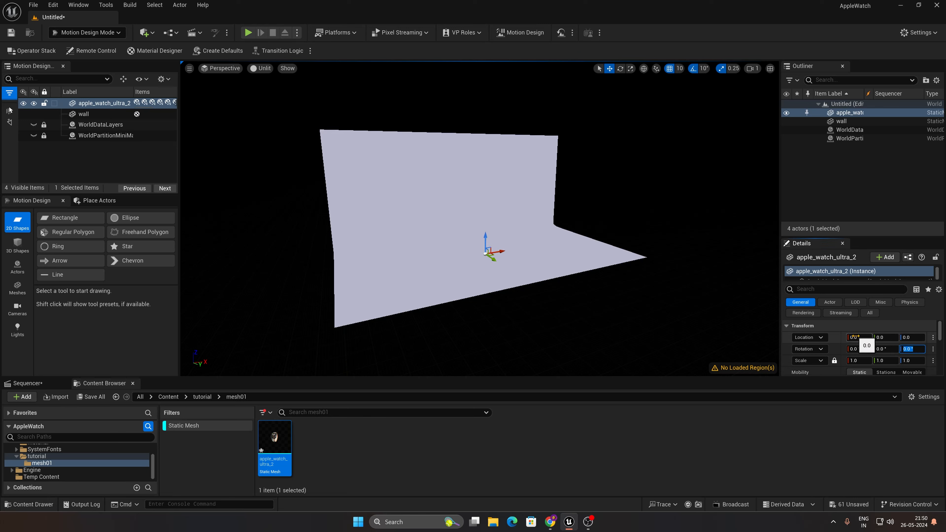
Set the watch's uniform scale to 10 and raise it to about 280 on the Z axis.
drag(856, 360, 866, 360)
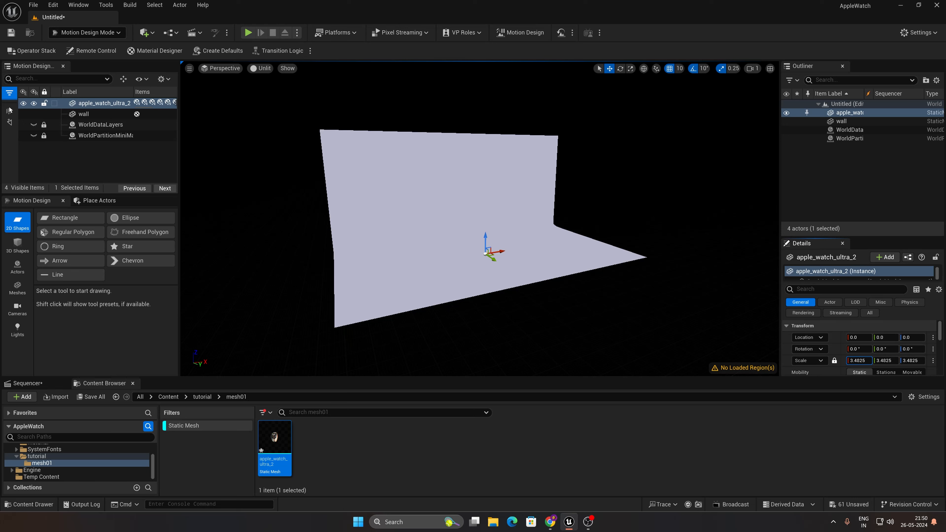
click(858, 361)
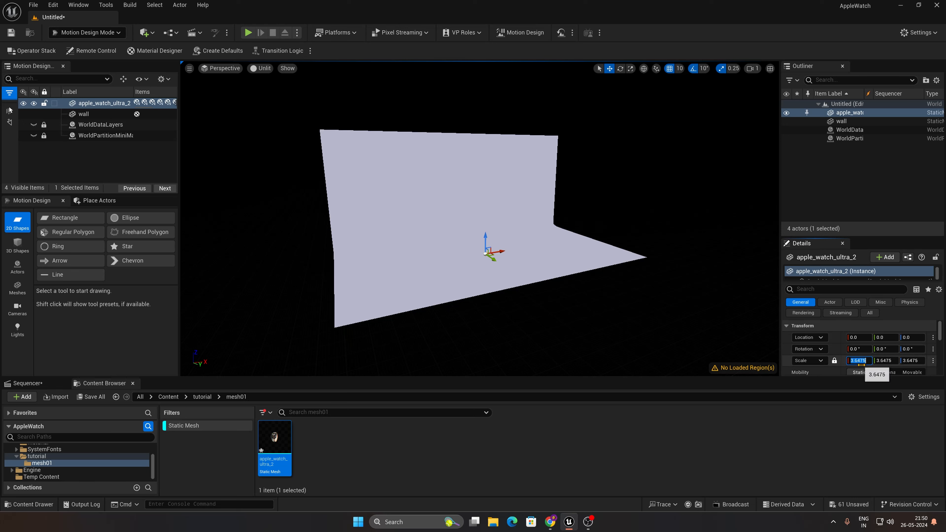
text(10)
key(Return)
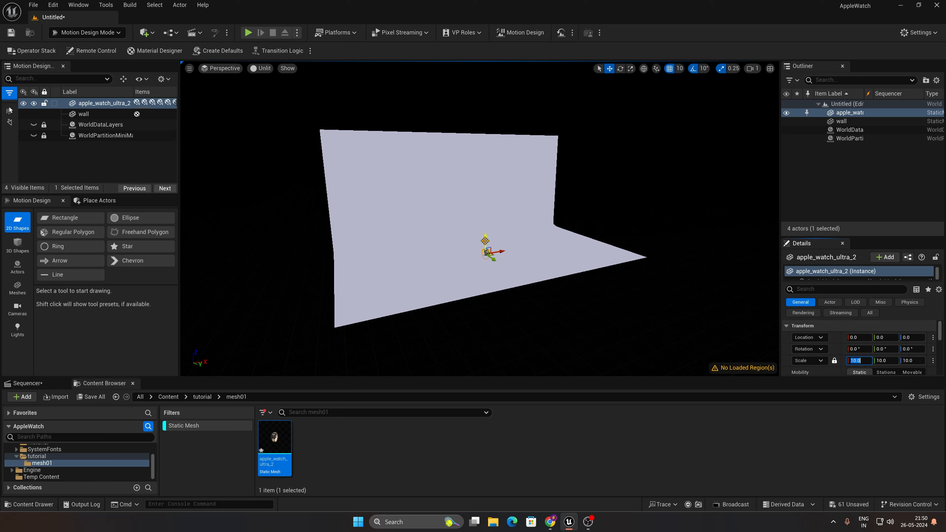
drag(485, 240, 485, 202)
key(f)
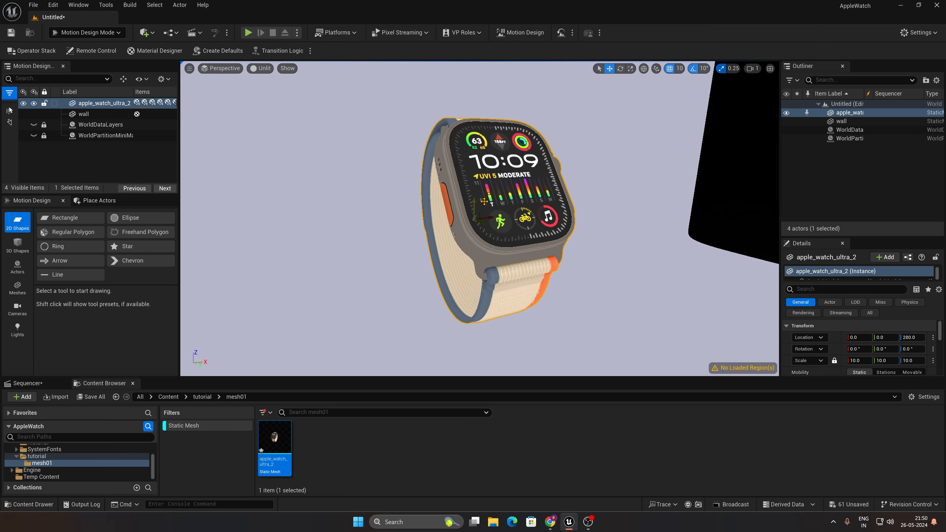
Examine the enlarged watch against the whole wall backdrop from the front, with nothing selected.
key(s)
right_drag(484, 202, 462, 202)
key(a)
key(w)
key(s)
key(a)
key(d)
key(s)
click(343, 331)
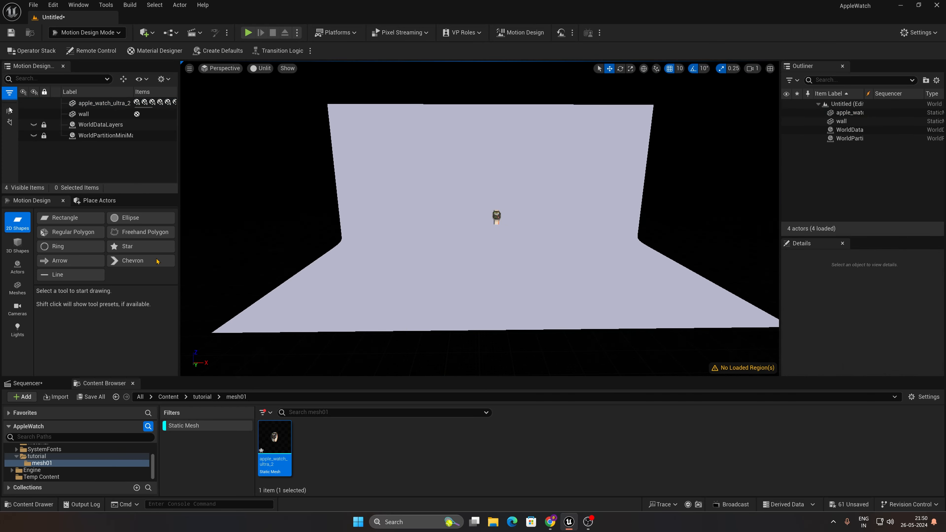
Switch the editor from Motion Design to Selection mode and bring up the Sequencer.
click(101, 201)
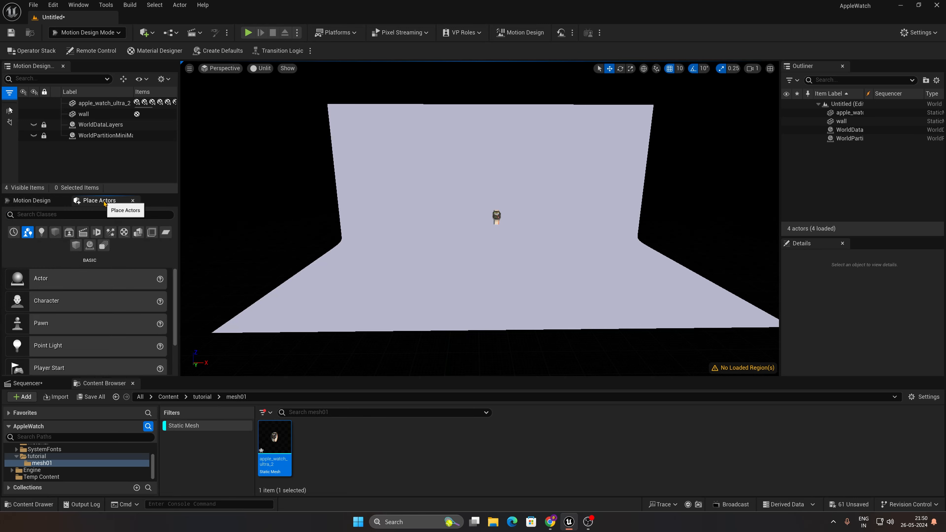
click(87, 34)
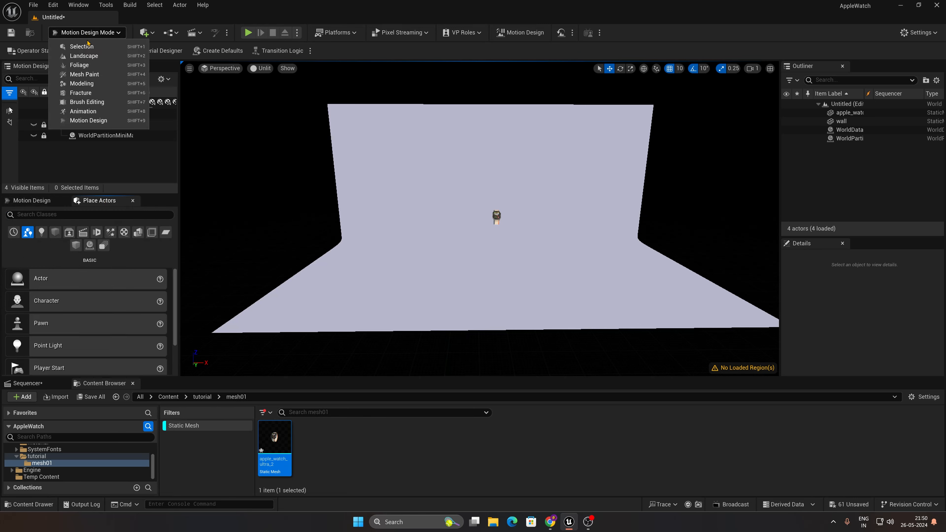
click(93, 47)
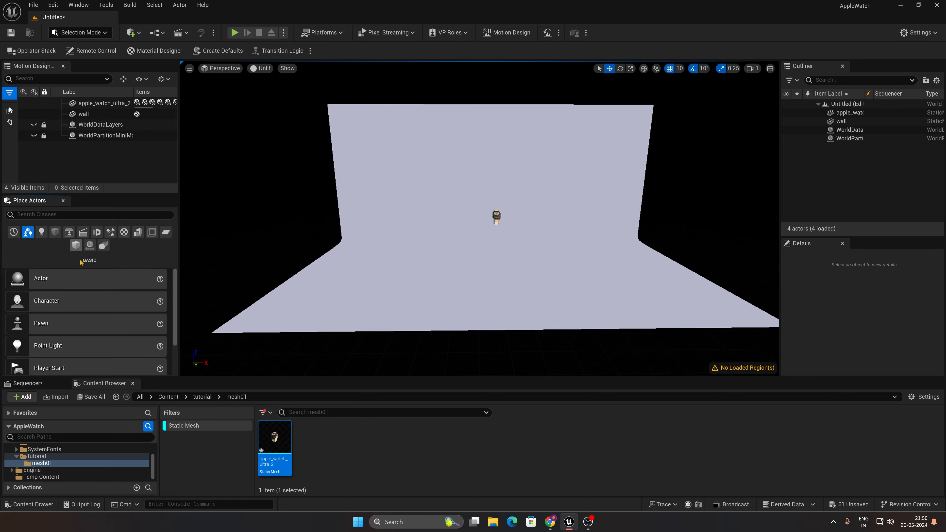
click(28, 383)
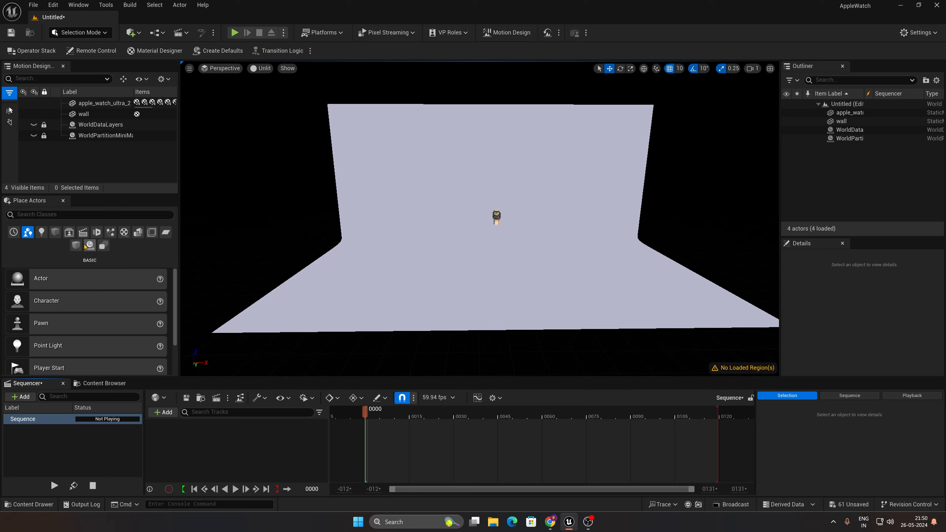
Place a Plane shape in the level and set its location to 0, 0, 0.
click(56, 233)
drag(42, 366, 353, 270)
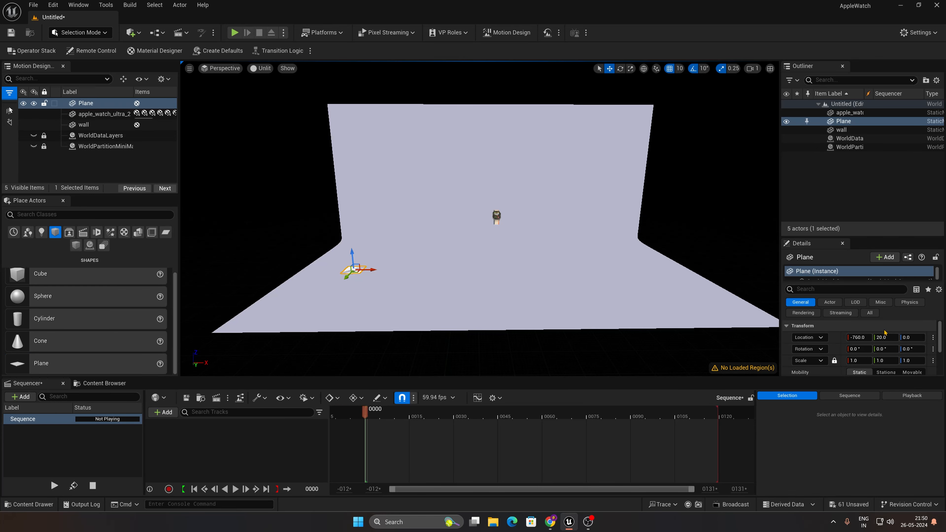
click(860, 337)
text(0)
key(Tab)
text(0)
key(Tab)
text(0)
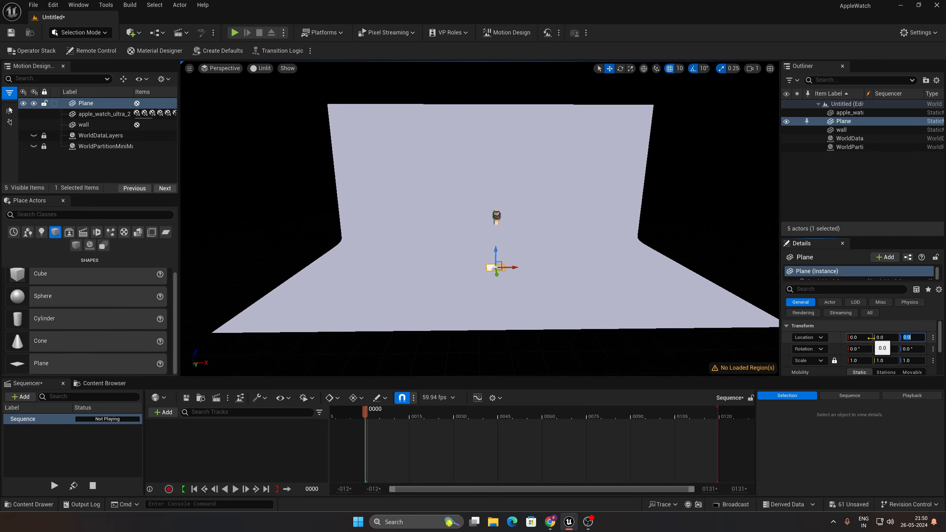
Move the plane along X to about -950 and set its uniform scale to 10.
drag(512, 268, 336, 268)
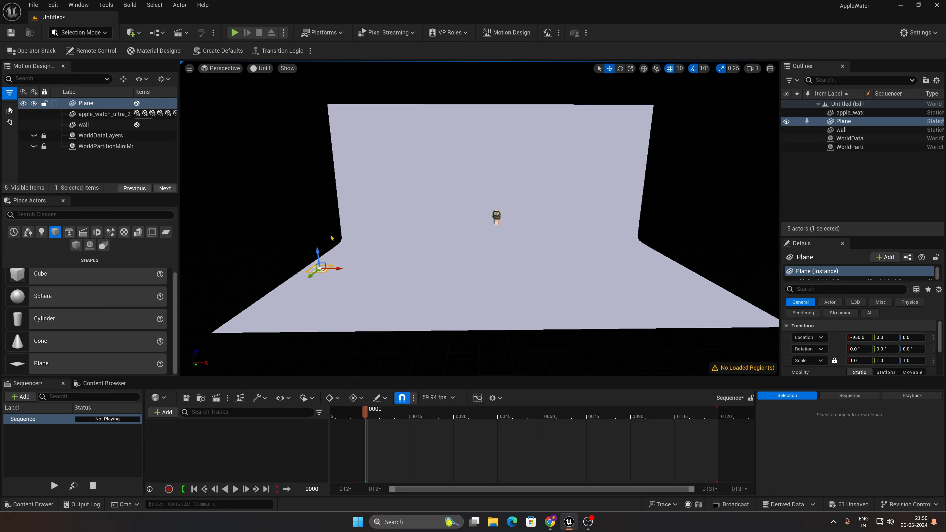
click(849, 360)
text(20)
key(Return)
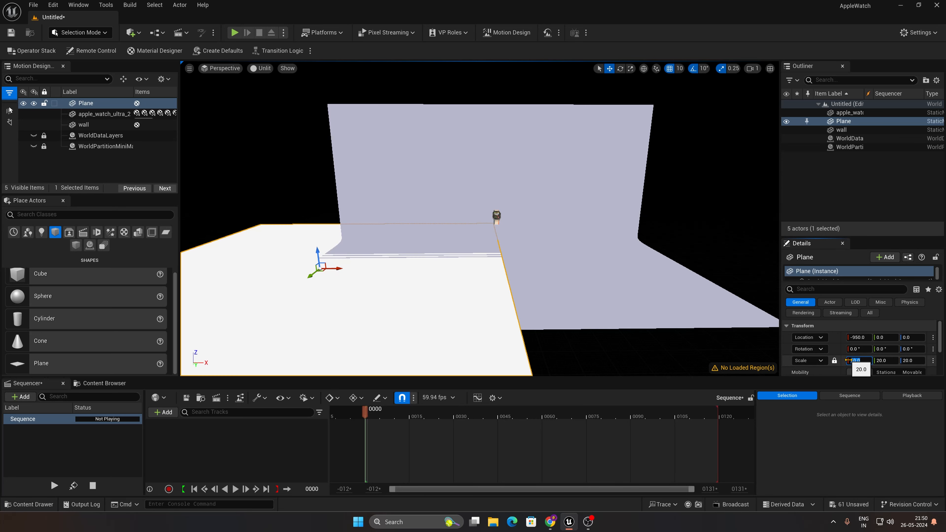
key(Return)
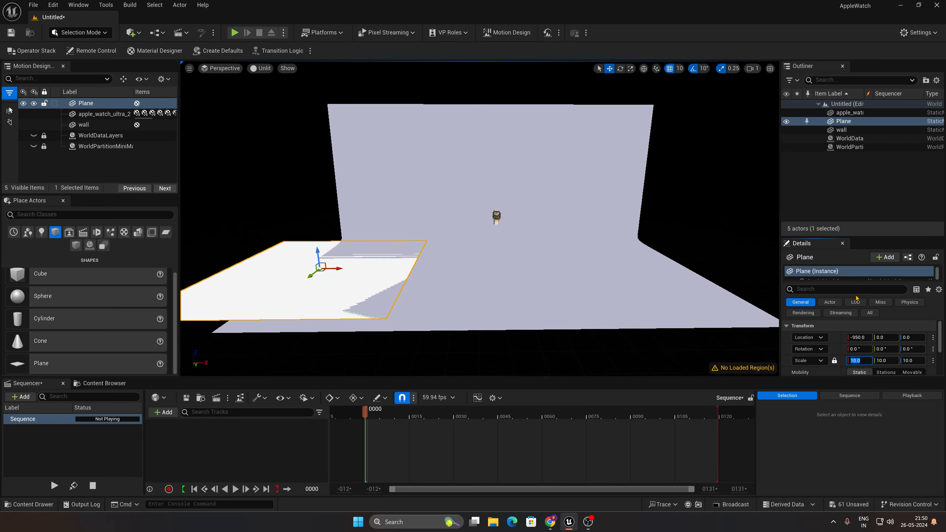
Stand the plane upright by setting its Y rotation to -90°.
drag(886, 349, 842, 349)
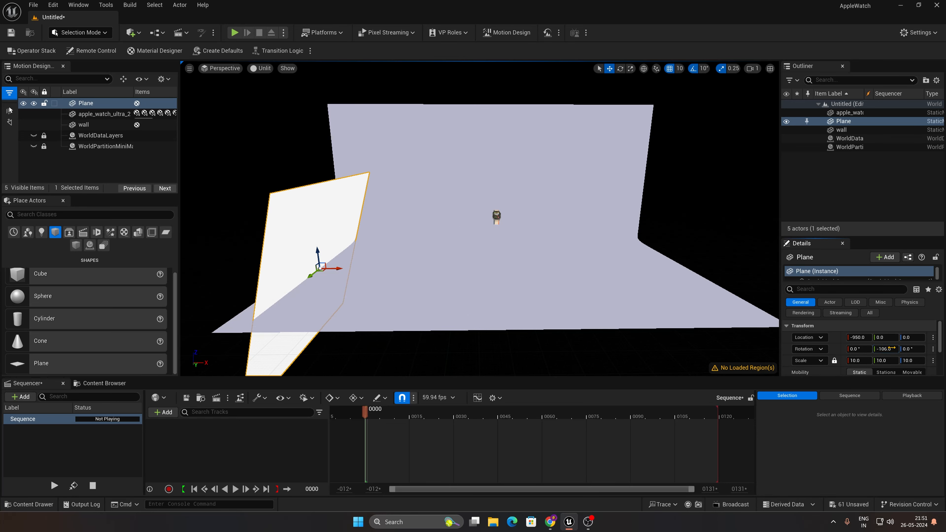
click(894, 348)
text(-90)
key(Return)
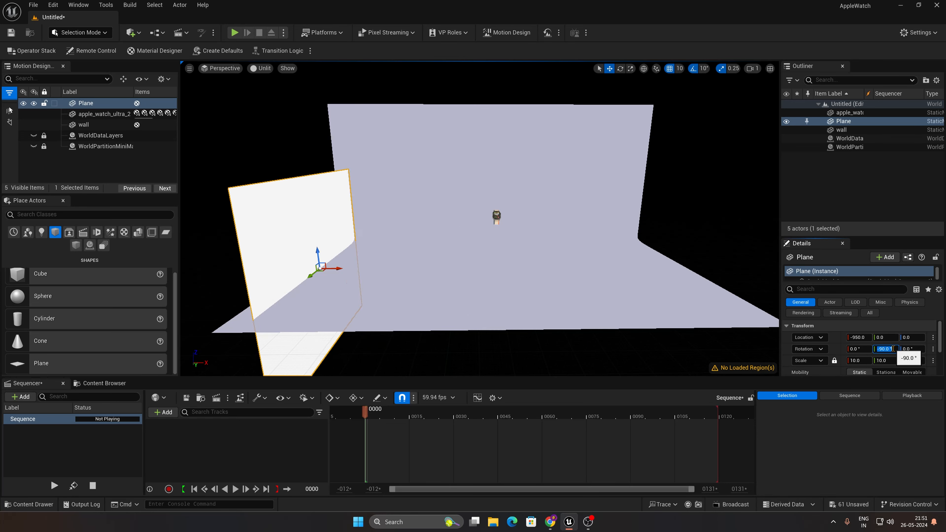
Raise the plane to about 390 on Z and shift it to about -1020 on X, beside the wall.
drag(320, 252, 303, 178)
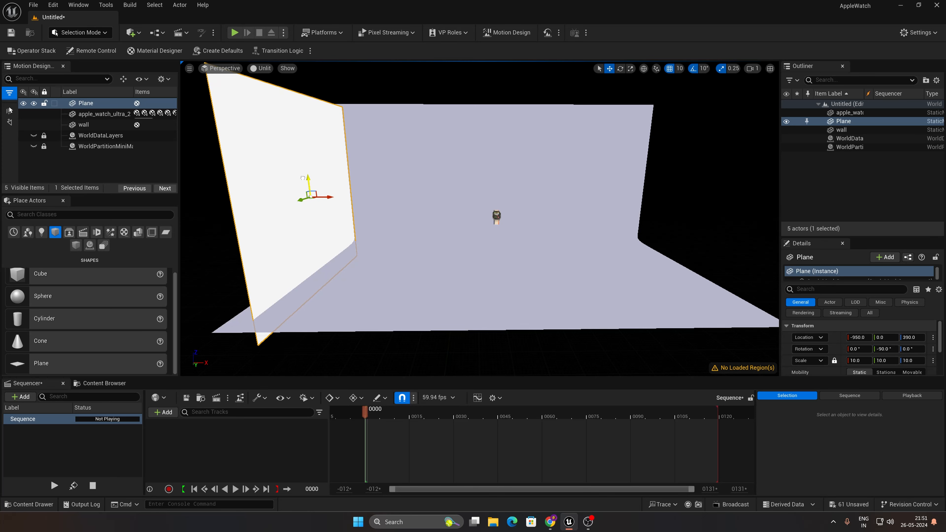
middle_drag(334, 200, 355, 243)
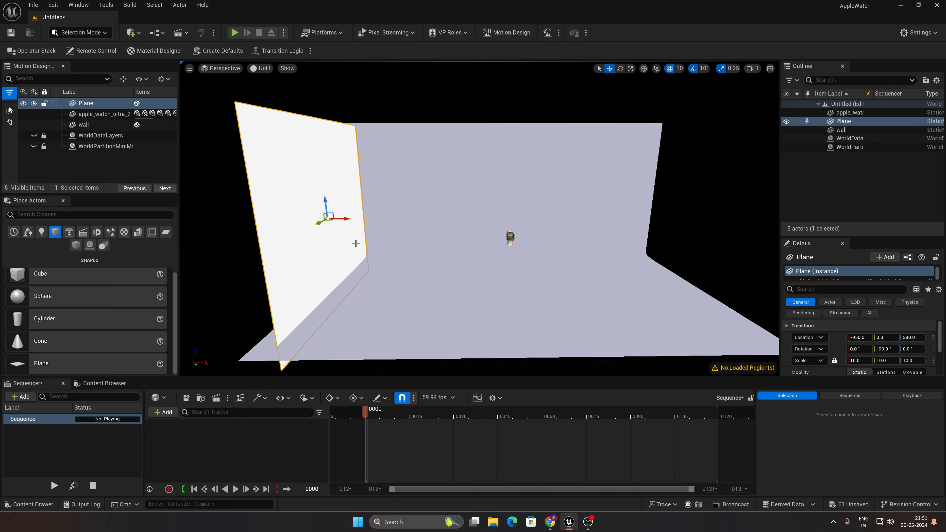
drag(345, 219, 327, 223)
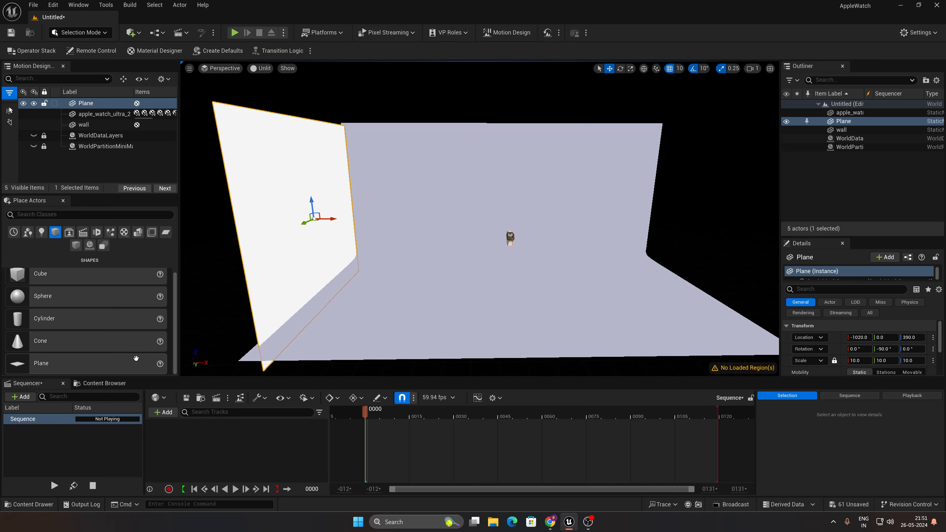
Create a new folder named mat inside the tutorial content folder.
click(105, 384)
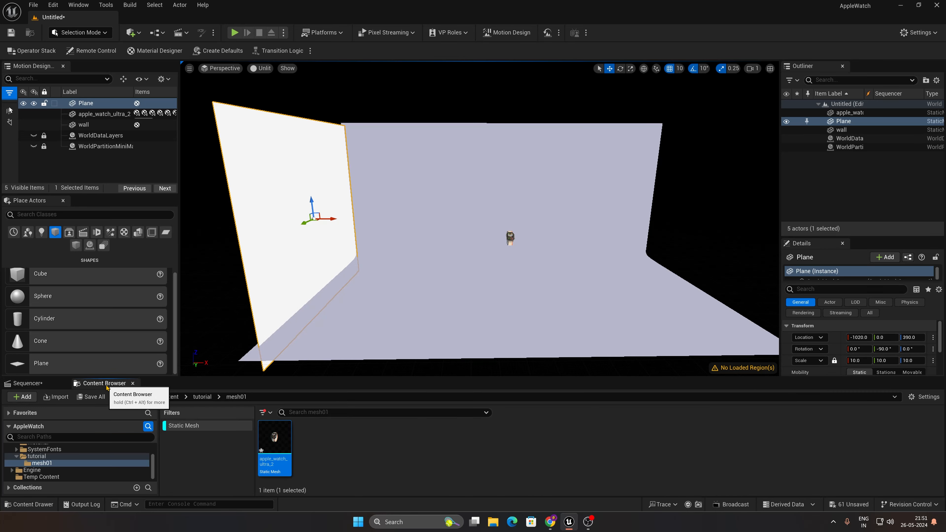
click(317, 443)
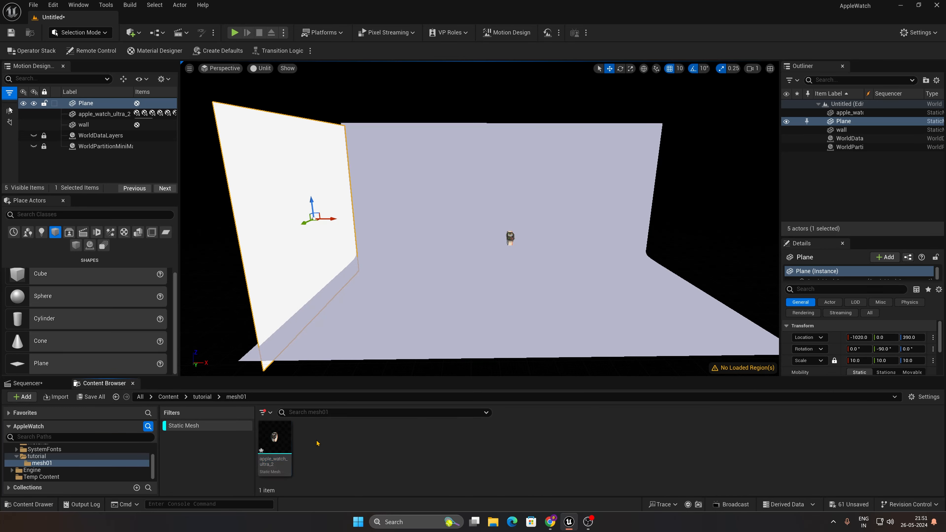
click(186, 427)
click(202, 396)
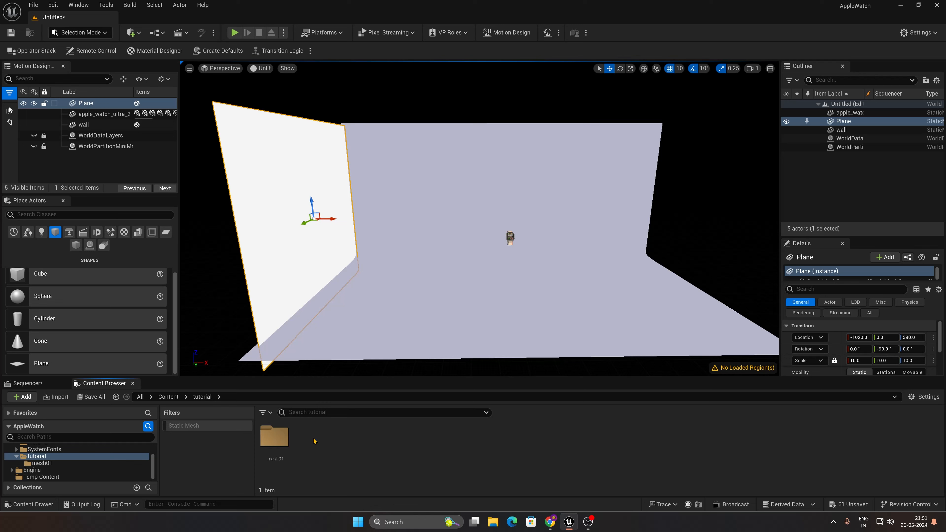
right_click(330, 444)
click(379, 118)
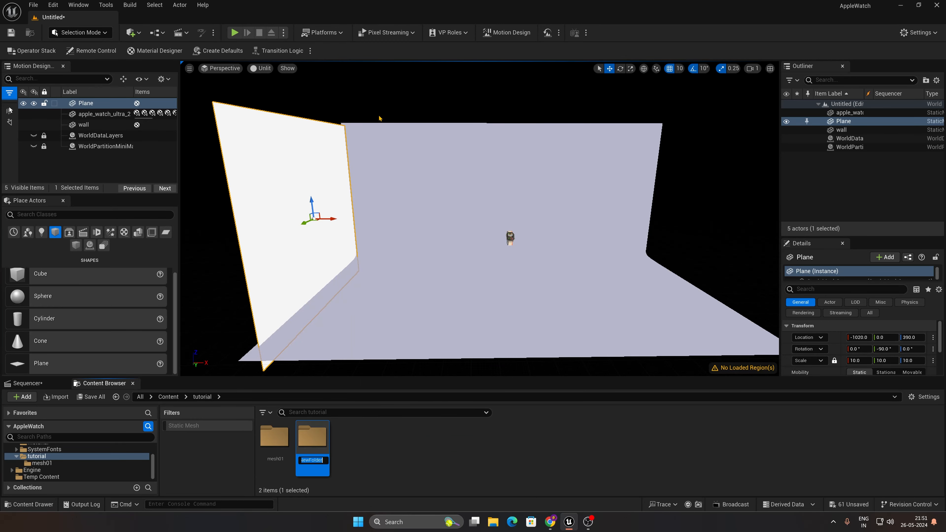
text(mat)
key(Return)
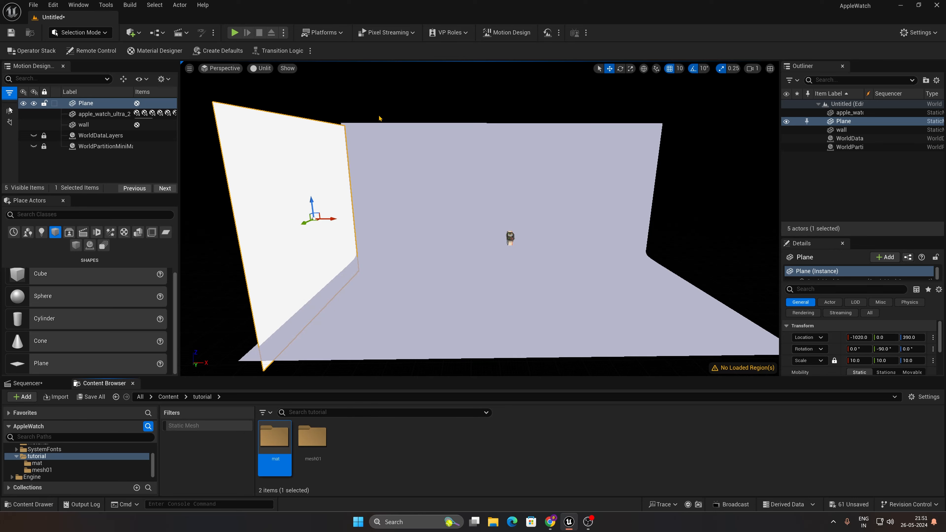
Create a material named base01 in the mat folder.
double_click(275, 438)
right_click(301, 447)
click(357, 189)
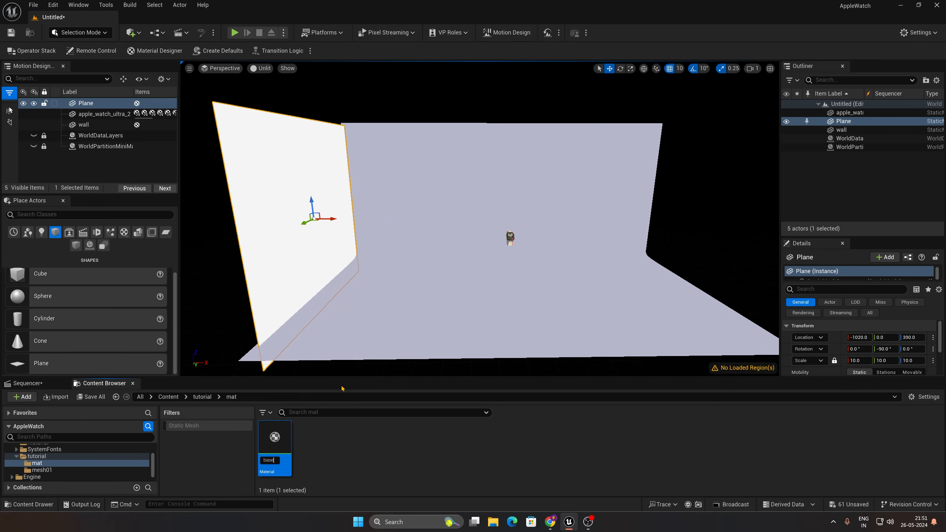
text(base01)
key(Return)
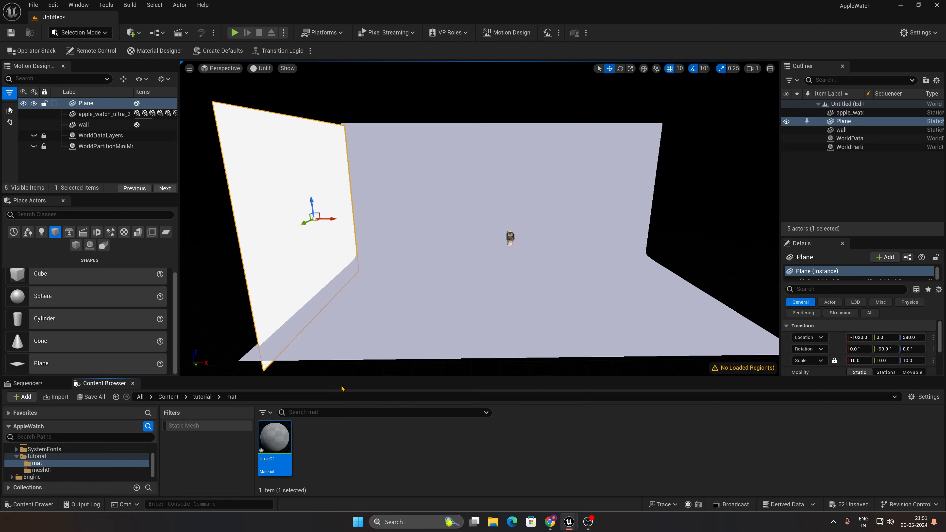
Open the base01 material and set its Base Color to near-white, with a value of about 0.939.
double_click(274, 438)
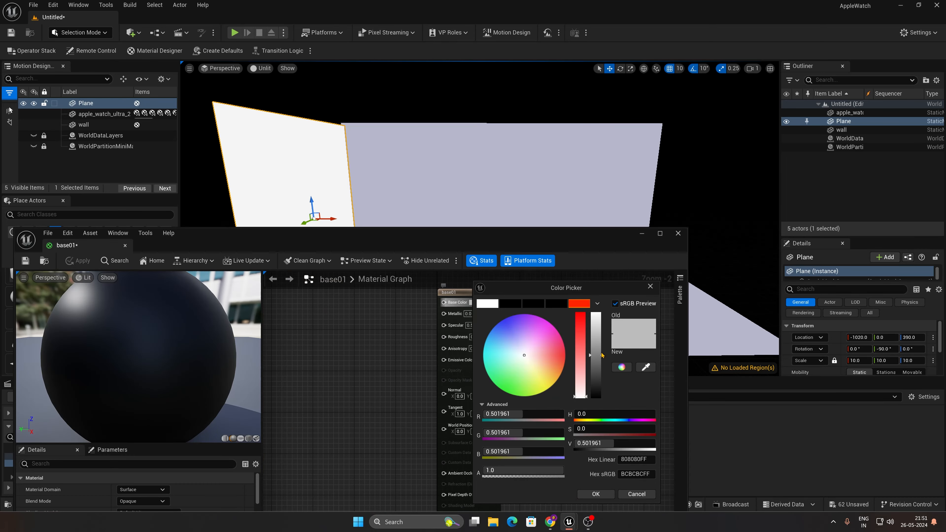
drag(602, 356, 603, 319)
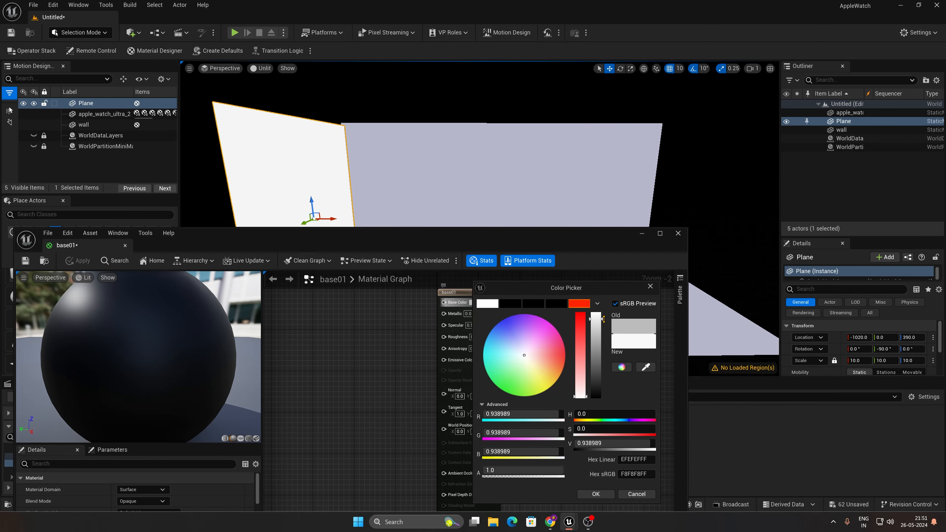
click(595, 494)
Add a Constant3Vector node and a Constant node to the graph, placing the Constant below the vector.
click(346, 326)
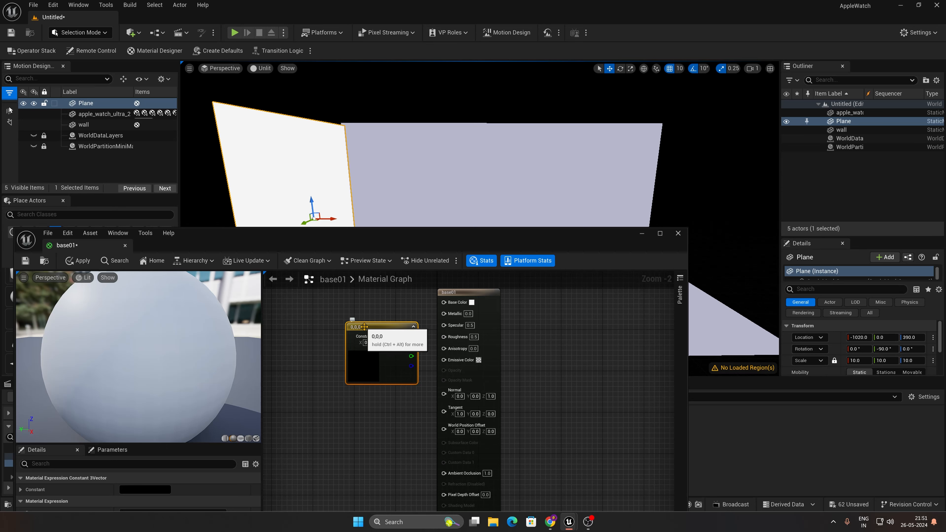
drag(354, 330, 297, 296)
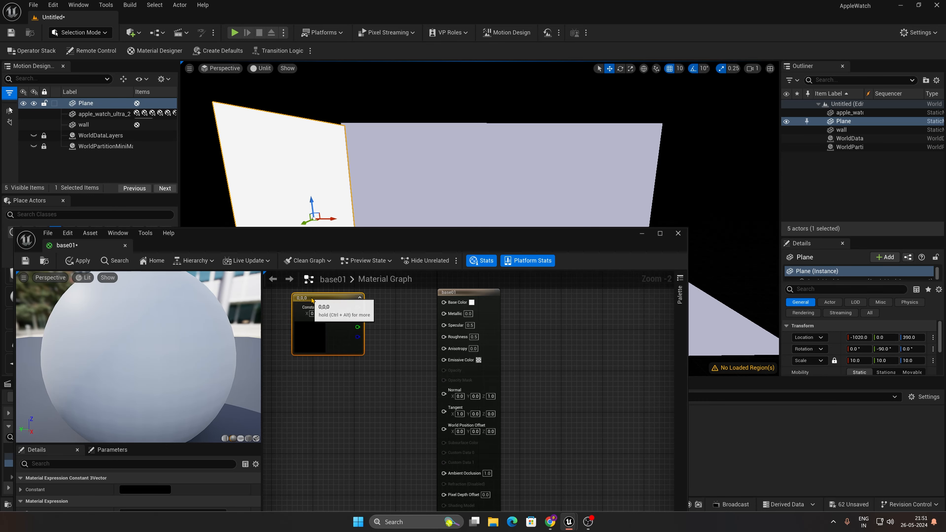
click(325, 406)
click(325, 407)
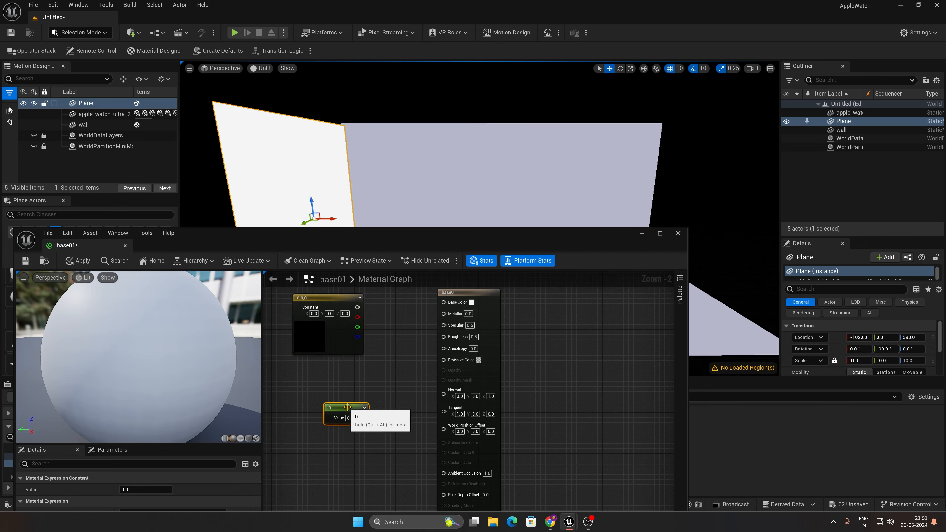
drag(338, 408, 312, 417)
Add a Multiply node beside the two constants and connect the Constant3Vector output to its A input.
click(366, 400)
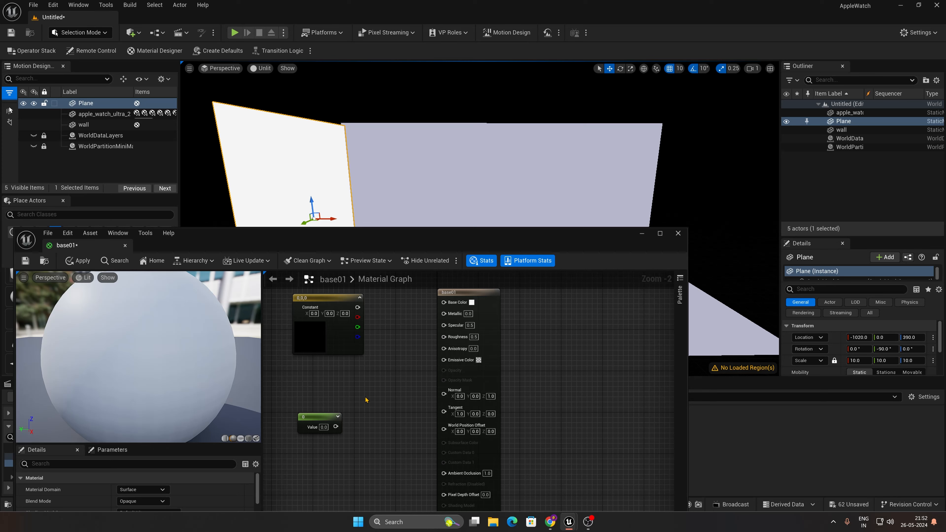
click(367, 400)
drag(378, 398, 383, 371)
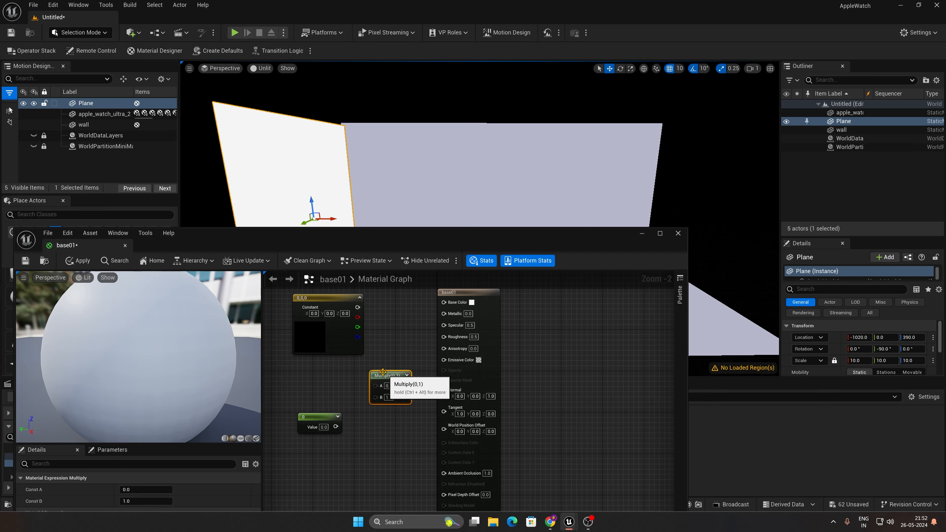
click(358, 313)
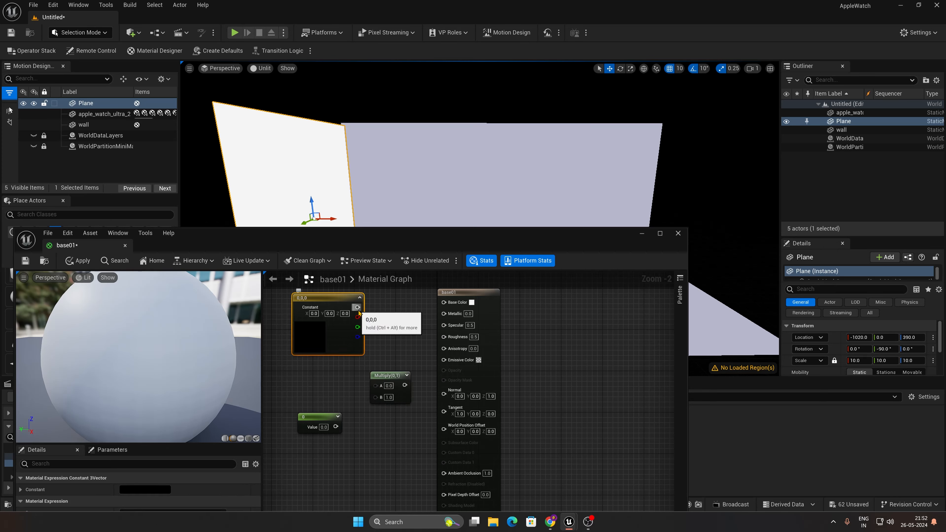
drag(358, 311, 375, 385)
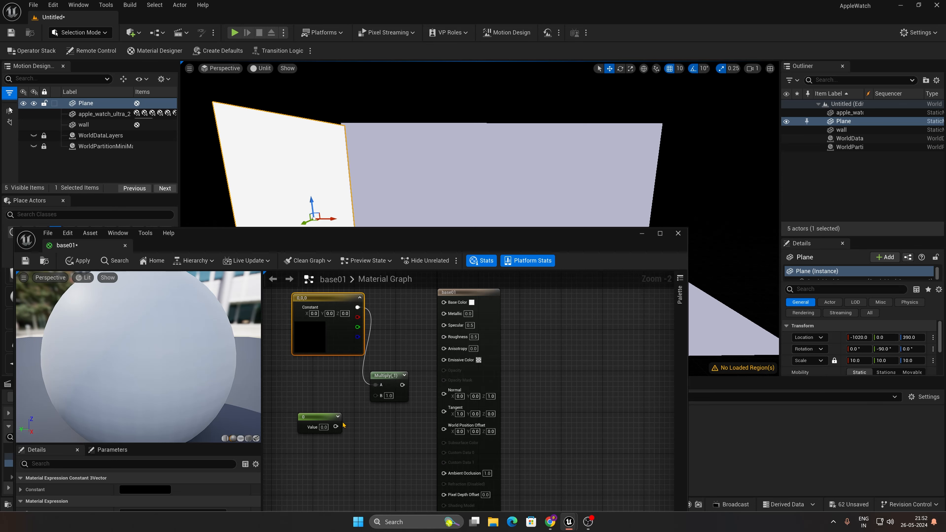
Route the Constant, with its value set to 1, through Multiply into Emissive Color and set the Shading Model to Unlit.
drag(336, 427, 444, 360)
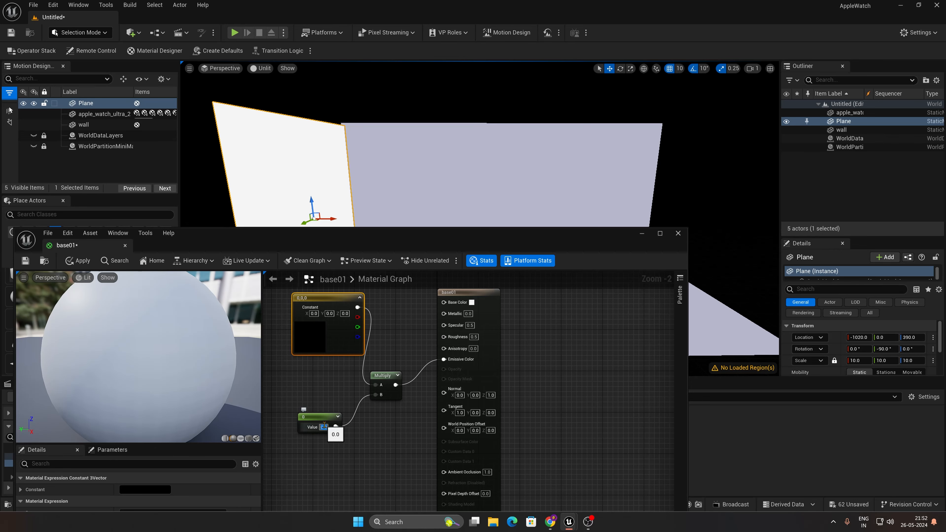
text(1)
key(Return)
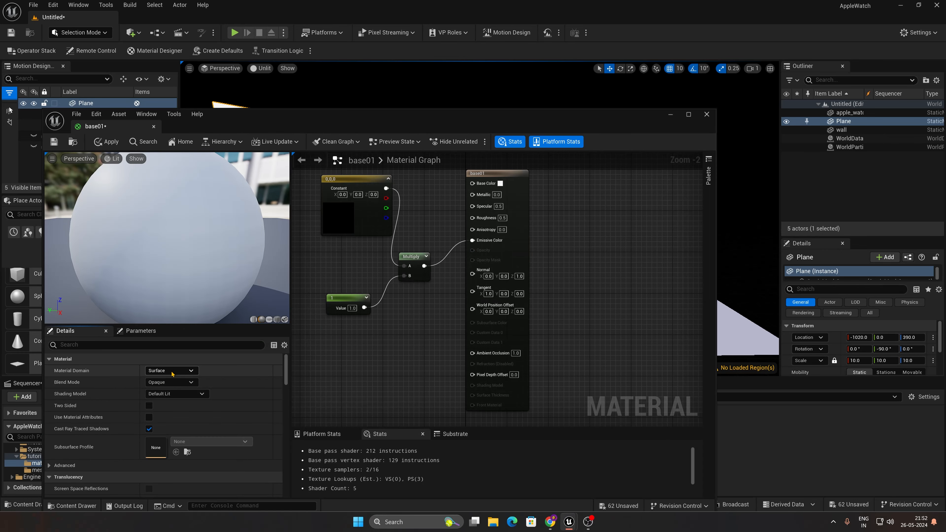
click(168, 393)
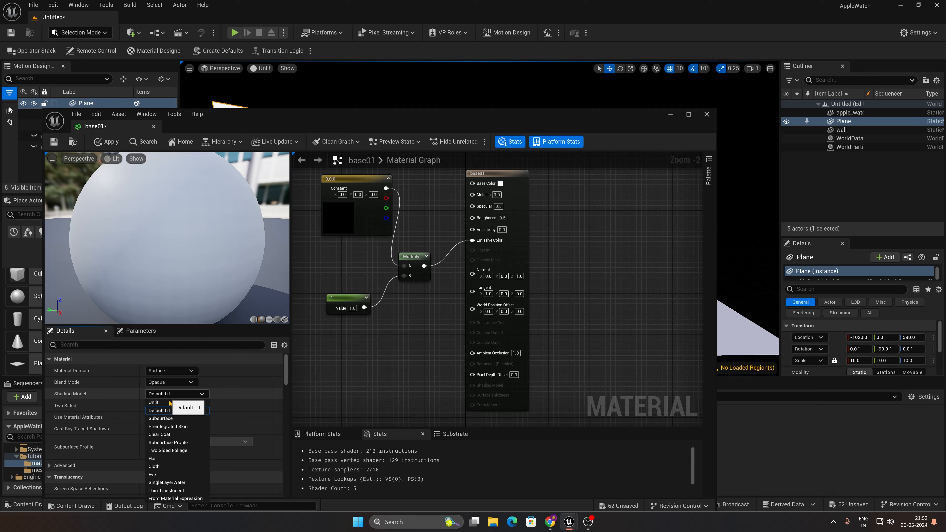
click(154, 402)
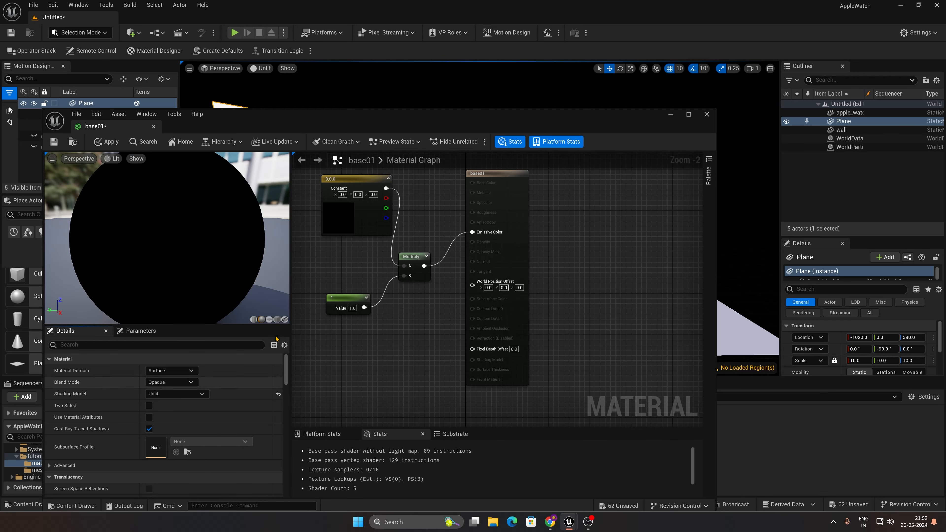
Set the Constant3Vector to a saturated orange-red, Hex sRGB FF2900FF, and move the node farther from the Multiply node.
click(343, 218)
click(184, 372)
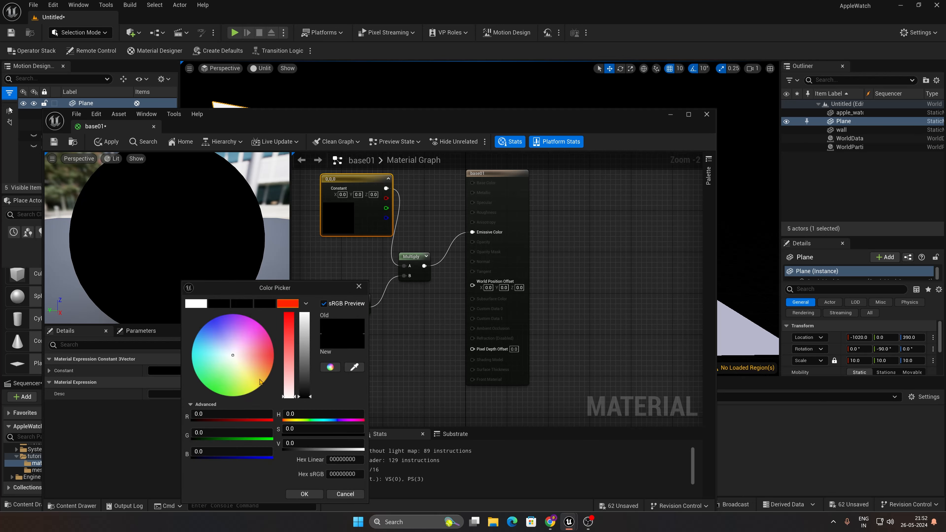
mouse_move(252, 351)
mouse_down()
mouse_move(247, 339)
mouse_move(261, 327)
mouse_move(241, 373)
mouse_move(217, 394)
mouse_move(269, 373)
mouse_move(280, 357)
mouse_up()
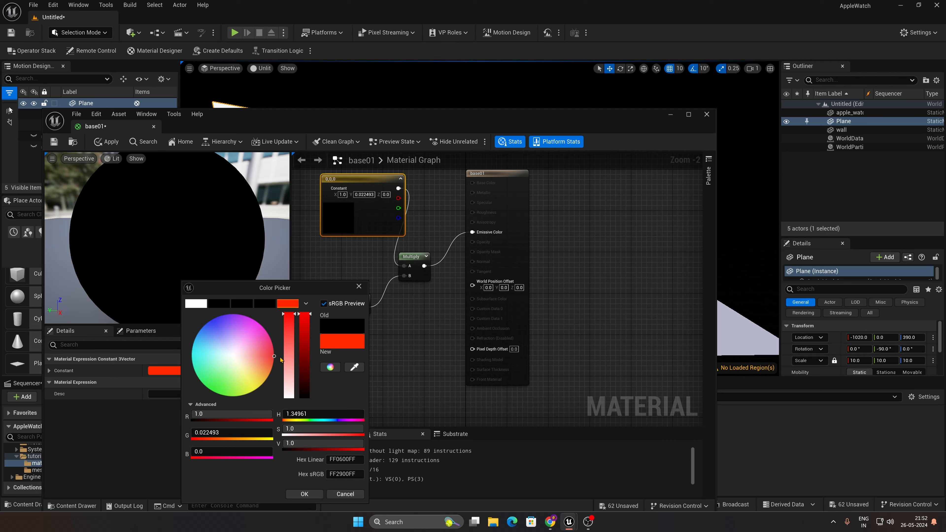
click(315, 495)
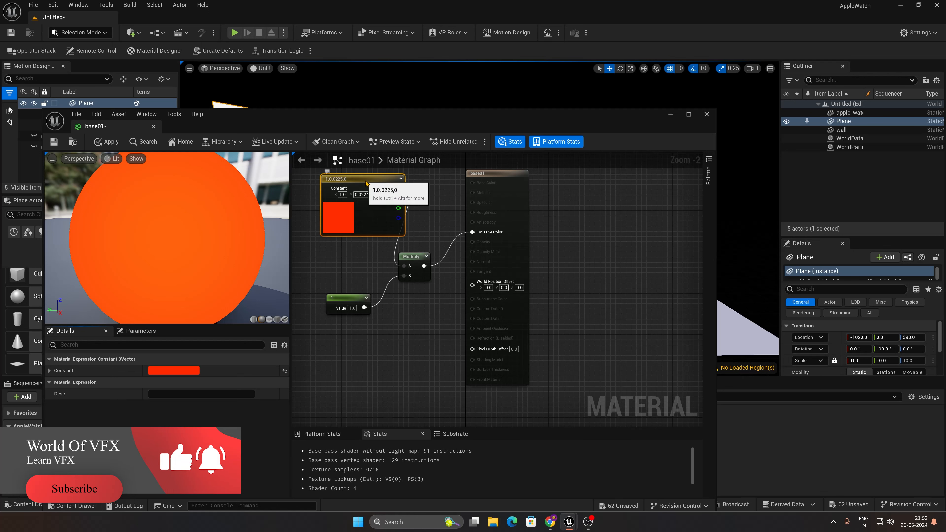
drag(366, 182, 340, 183)
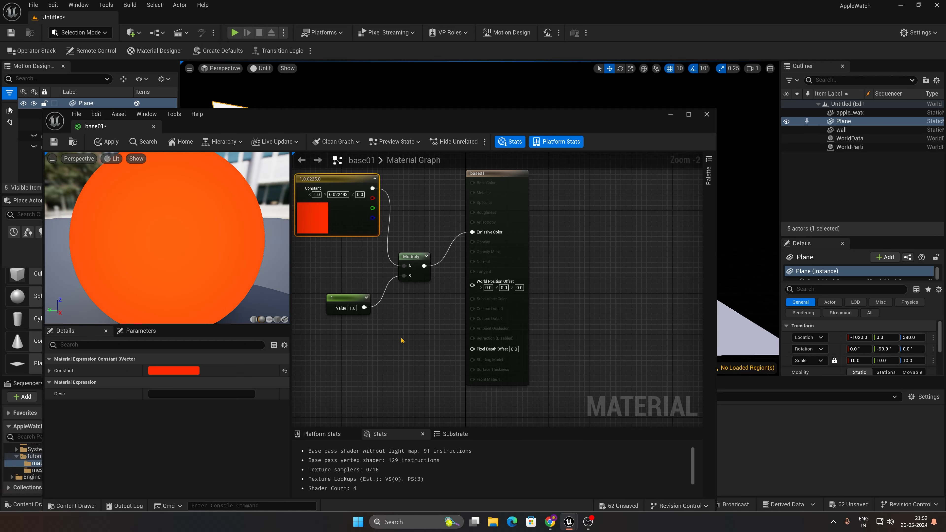
Convert the red Constant3Vector node to a parameter named color.
right_click(341, 179)
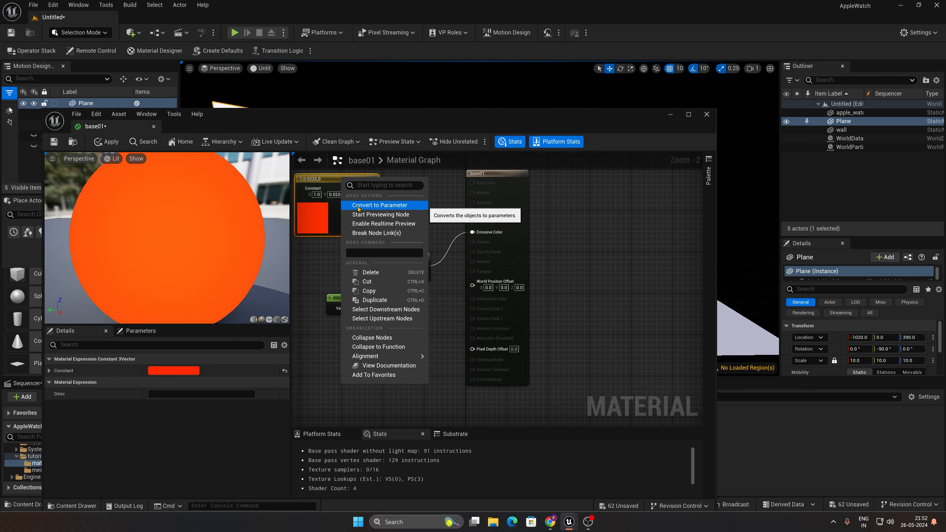
click(380, 205)
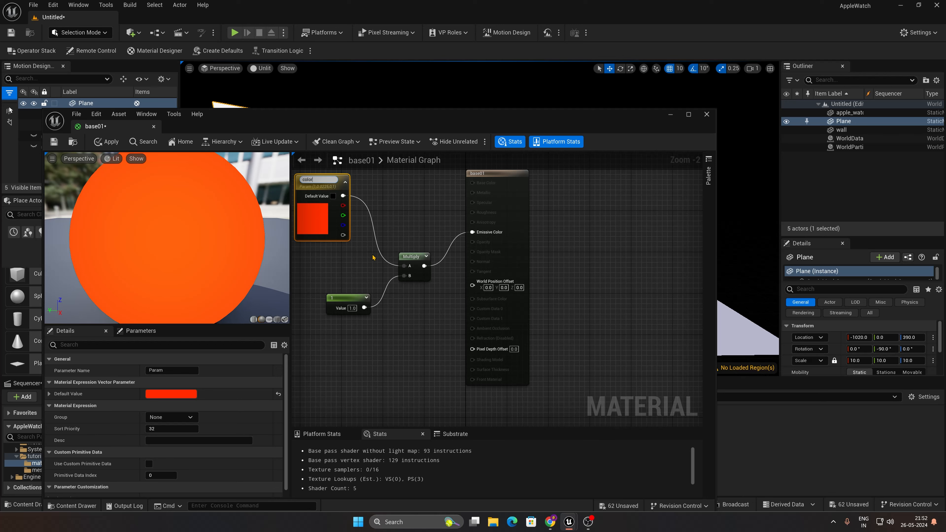
text(color)
key(Return)
Convert the Constant node to a parameter named value and move it farther from the Multiply node.
click(347, 298)
right_click(341, 301)
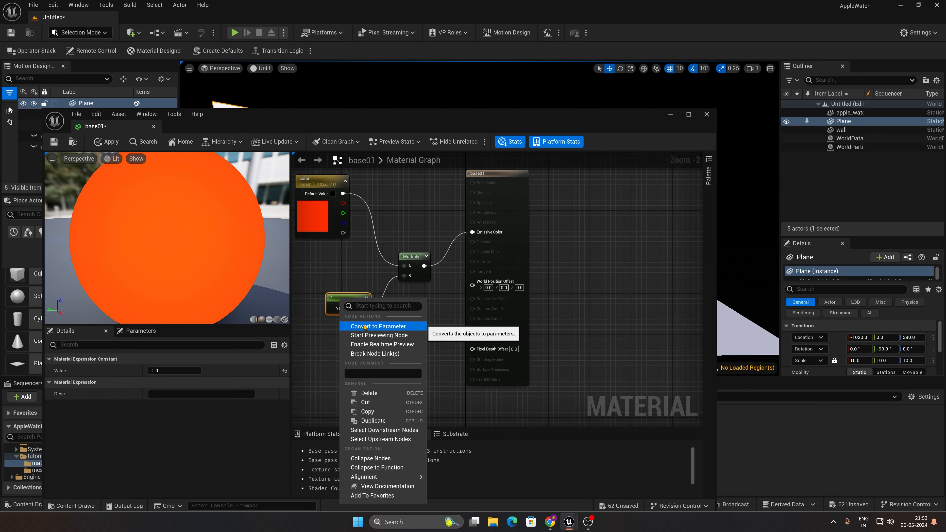
click(378, 327)
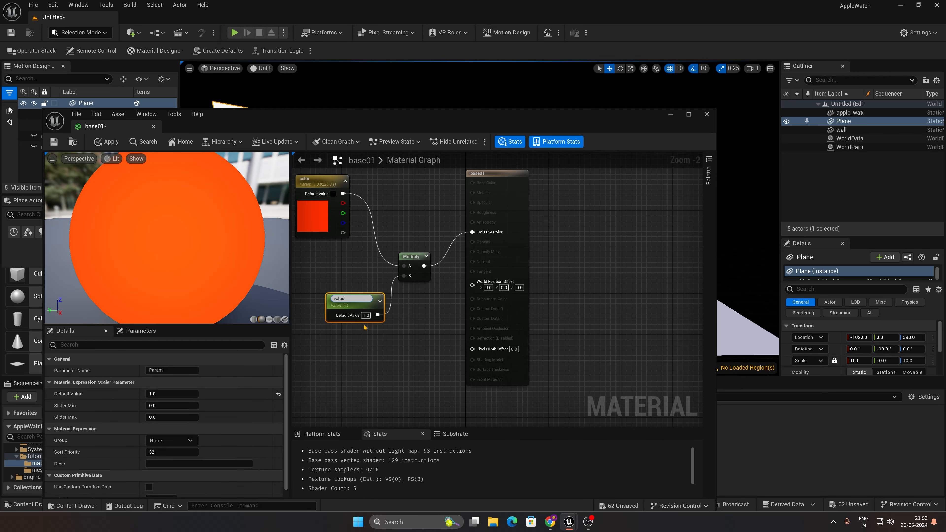
key(Return)
click(364, 327)
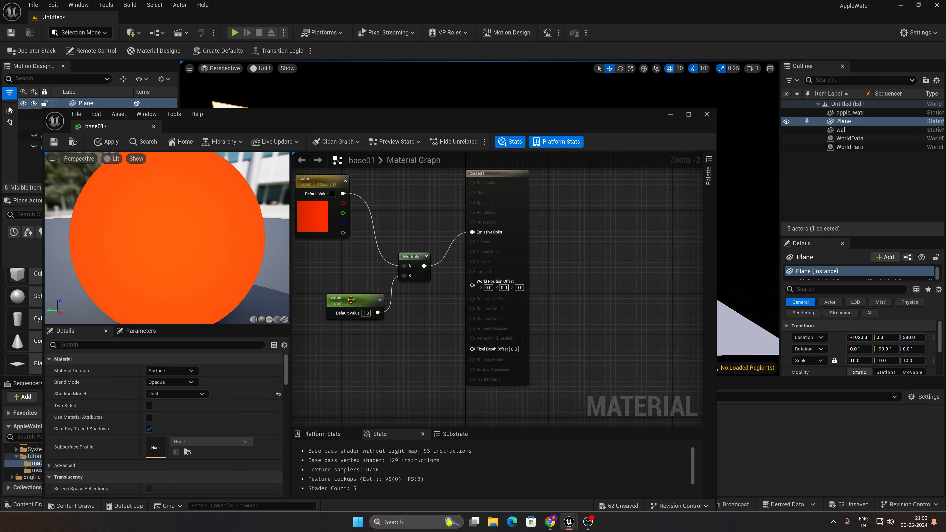
drag(350, 300, 329, 299)
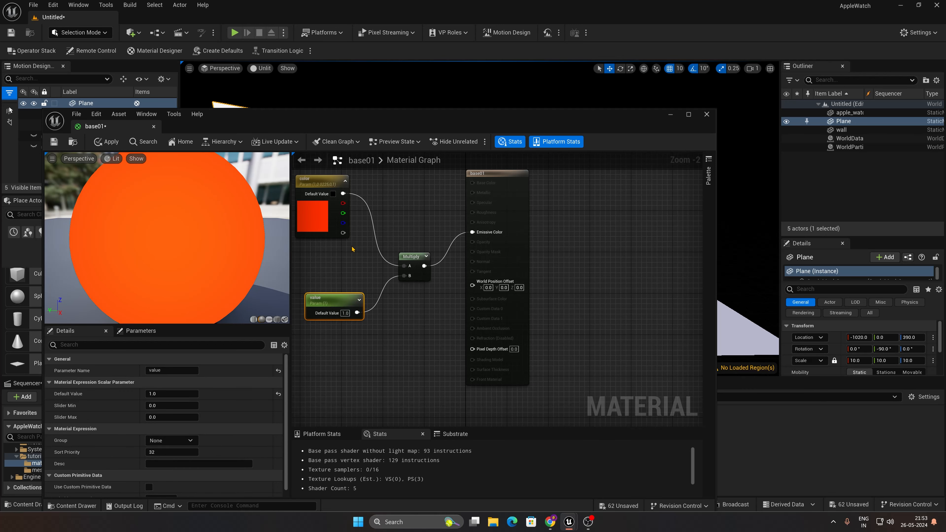
Apply and save the base01 material, and close its editor.
click(107, 142)
key(ctrl+s)
click(705, 117)
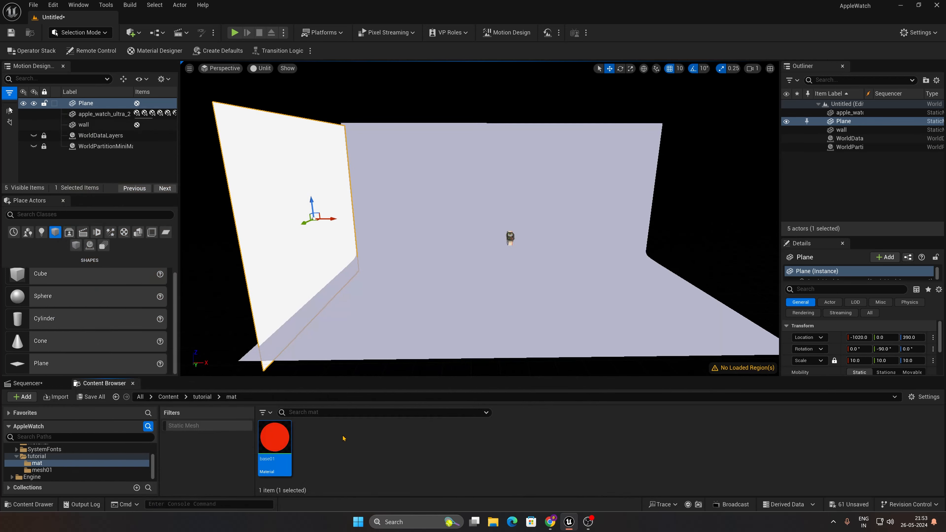
Create a material instance from base01, keeping the default name.
right_click(270, 444)
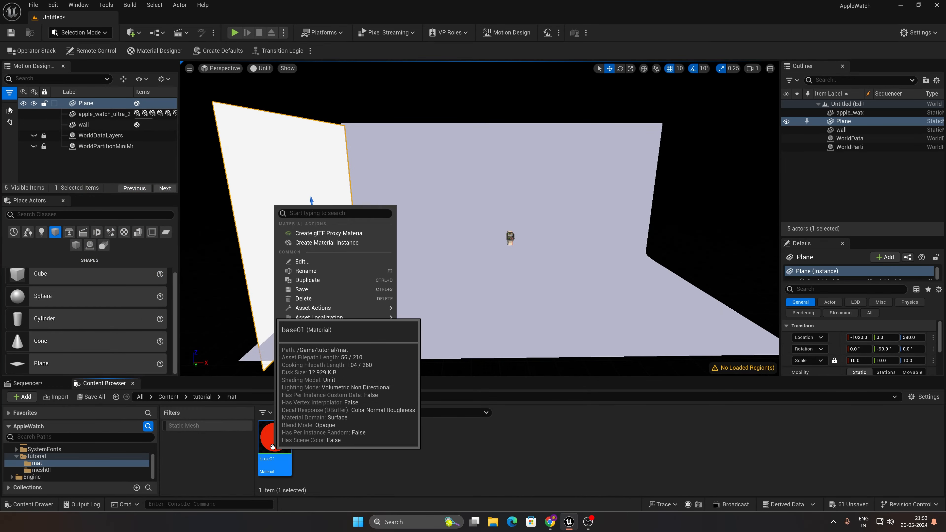
click(321, 242)
key(Return)
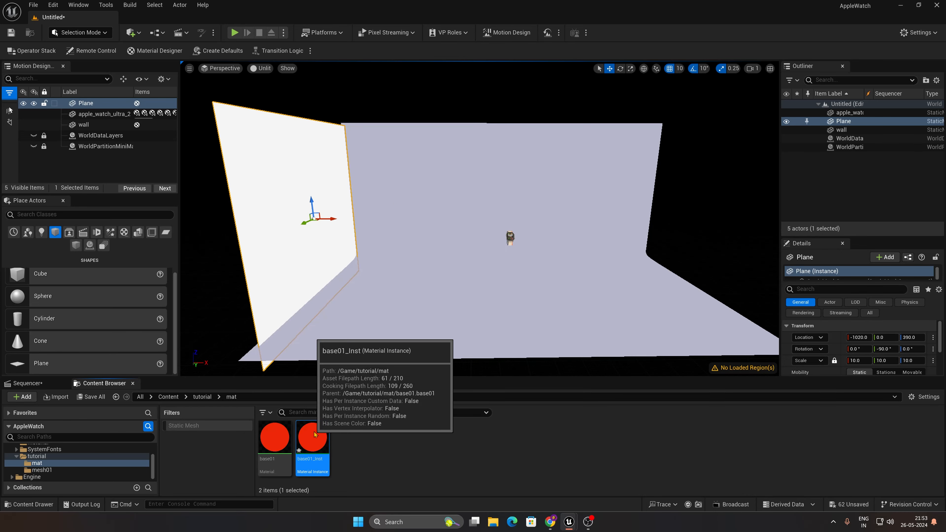
In the new instance, override value and color, set the color to cyan with Hex sRGB 00CFFFFF, and save it.
double_click(314, 434)
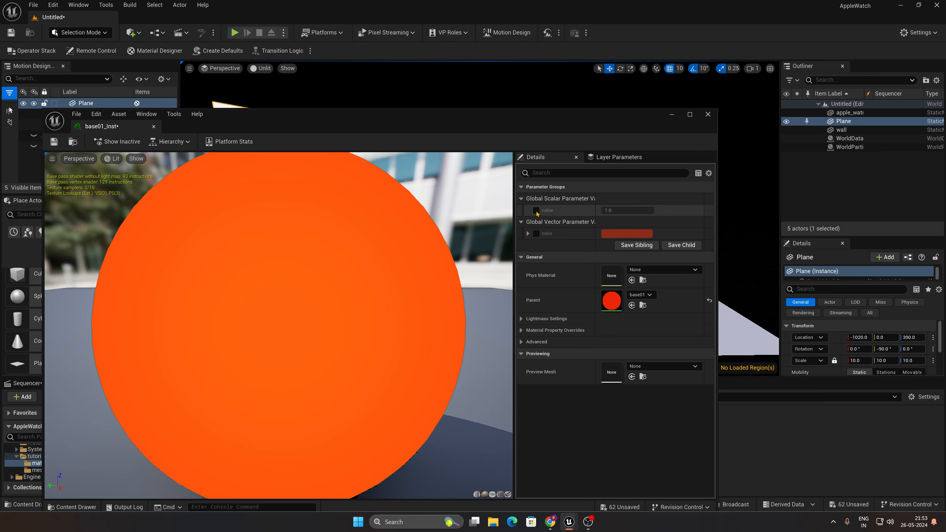
click(535, 210)
click(536, 233)
click(619, 234)
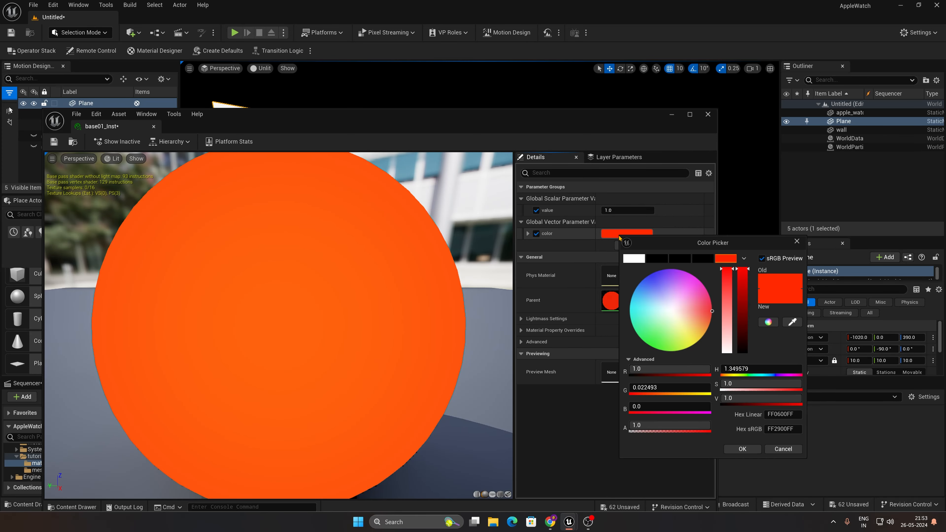
drag(684, 313, 632, 295)
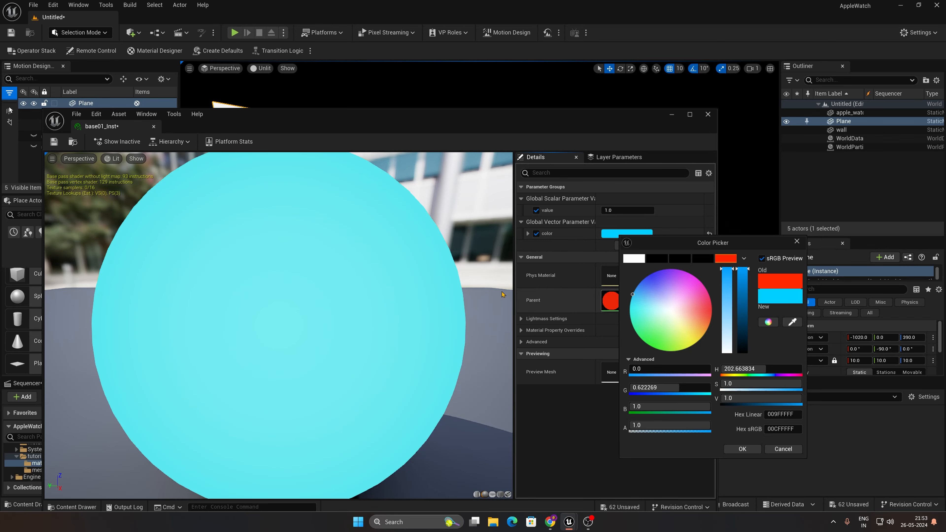
click(742, 449)
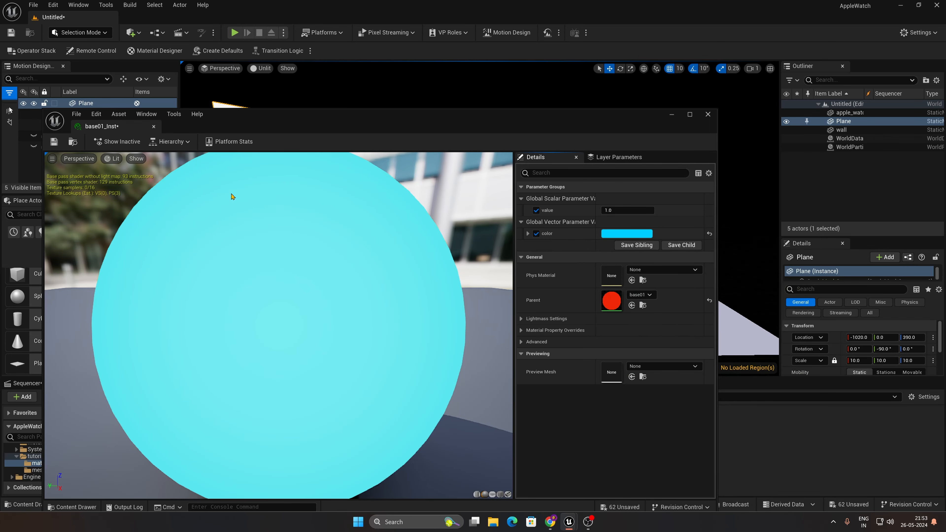
click(54, 141)
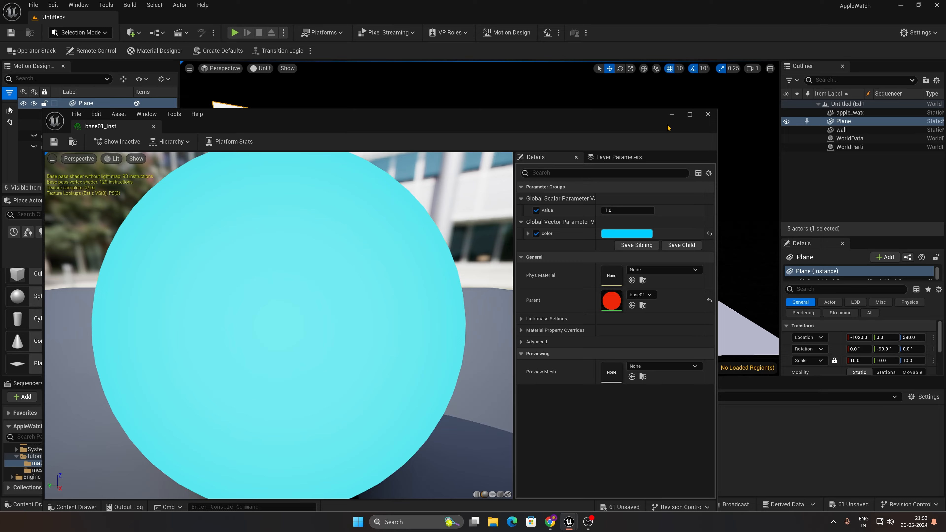
click(708, 115)
Create a further material instance from the cyan base01_Inst, keeping the default name.
right_click(312, 443)
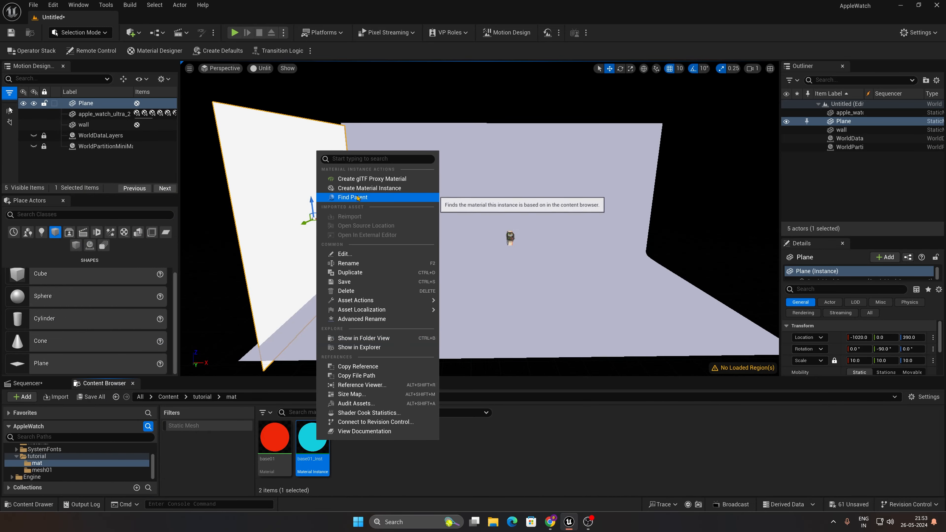
click(369, 188)
click(354, 437)
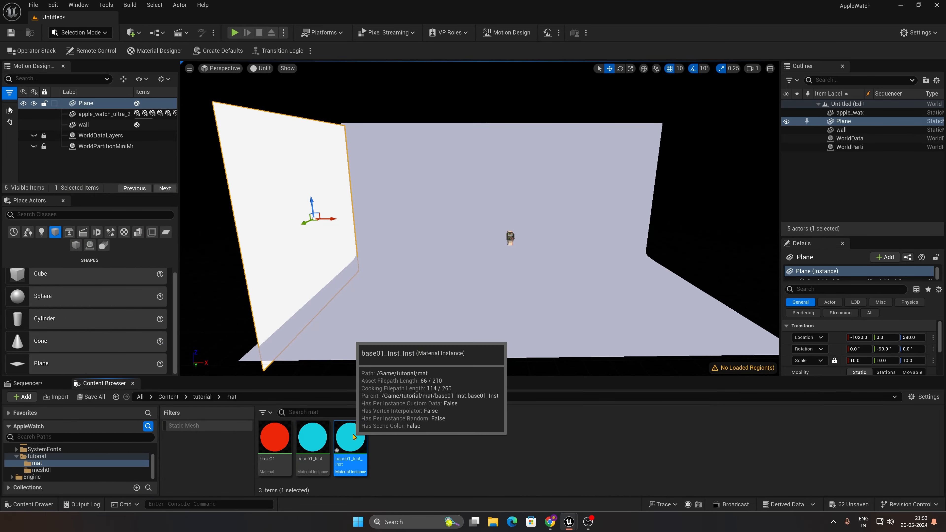
In the base01_Inst_Inst instance, override value and color, set the color to white, and save it.
double_click(353, 437)
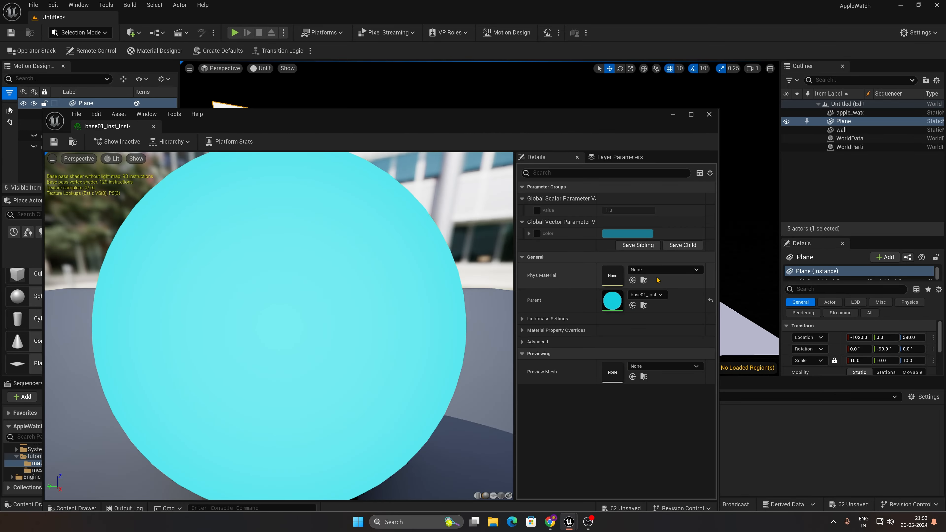
click(536, 210)
click(627, 234)
drag(749, 274, 754, 362)
click(759, 443)
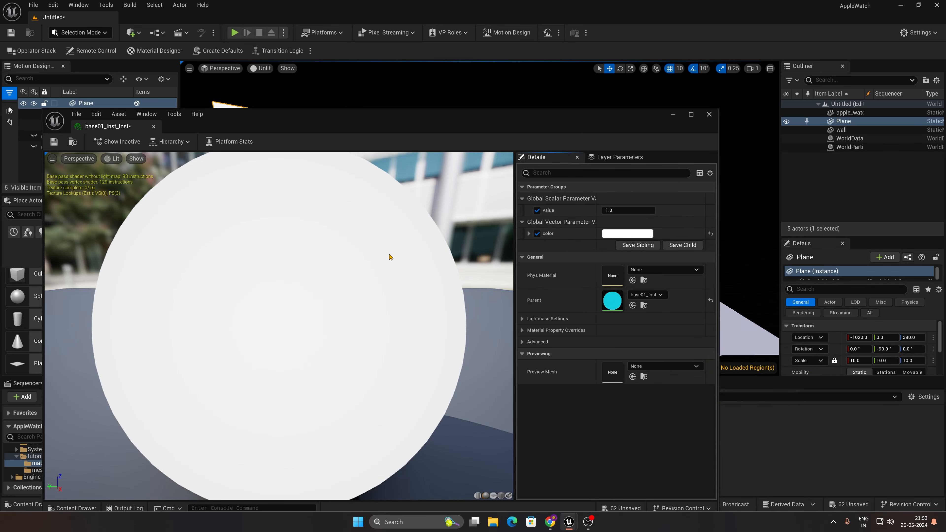
click(54, 141)
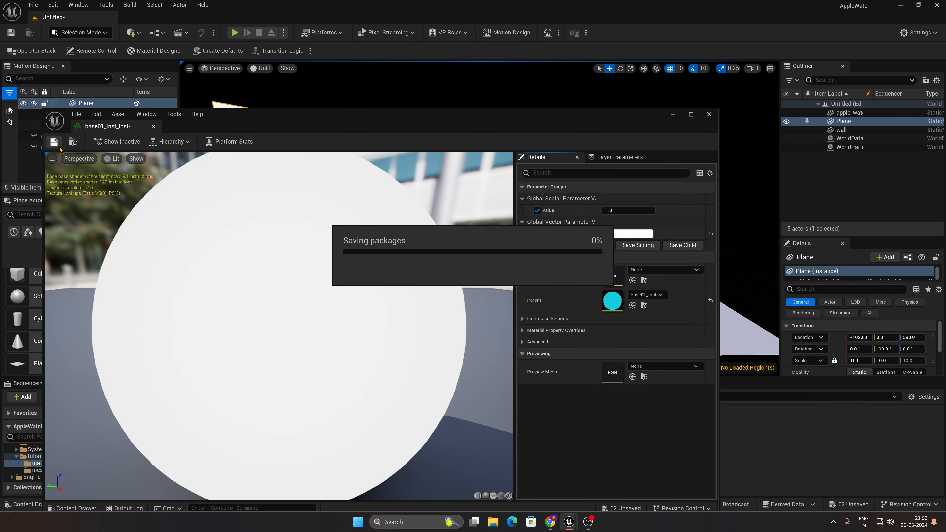
click(709, 114)
Assign the red base01 material to the upright side plane and switch the viewport to Lit mode.
click(567, 439)
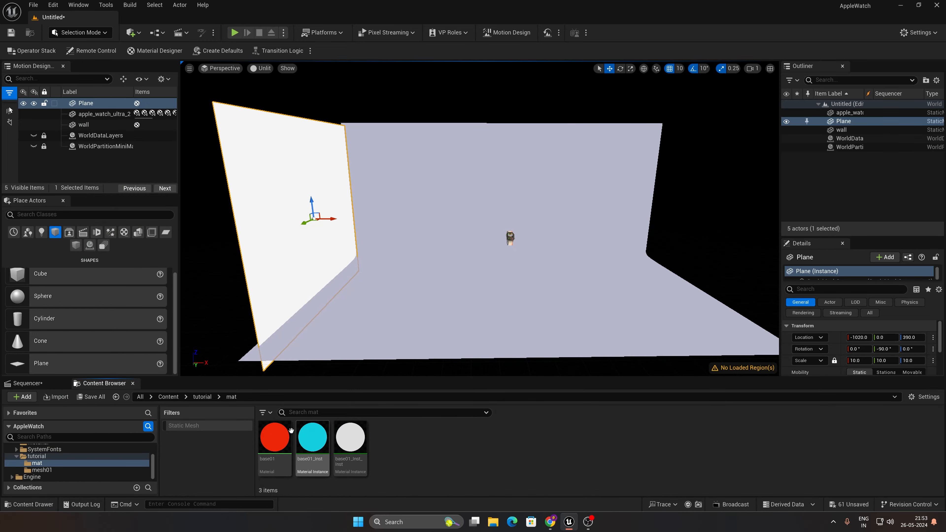
drag(274, 441, 252, 167)
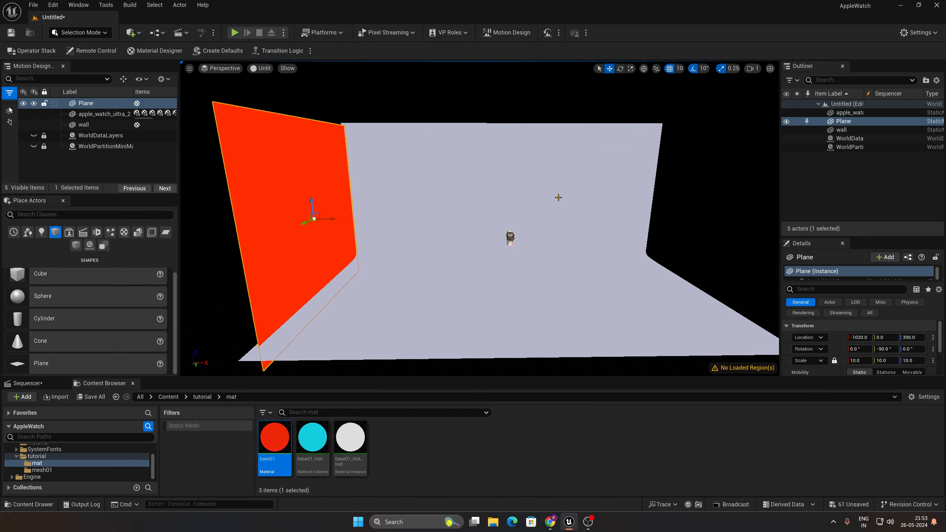
click(262, 68)
click(278, 103)
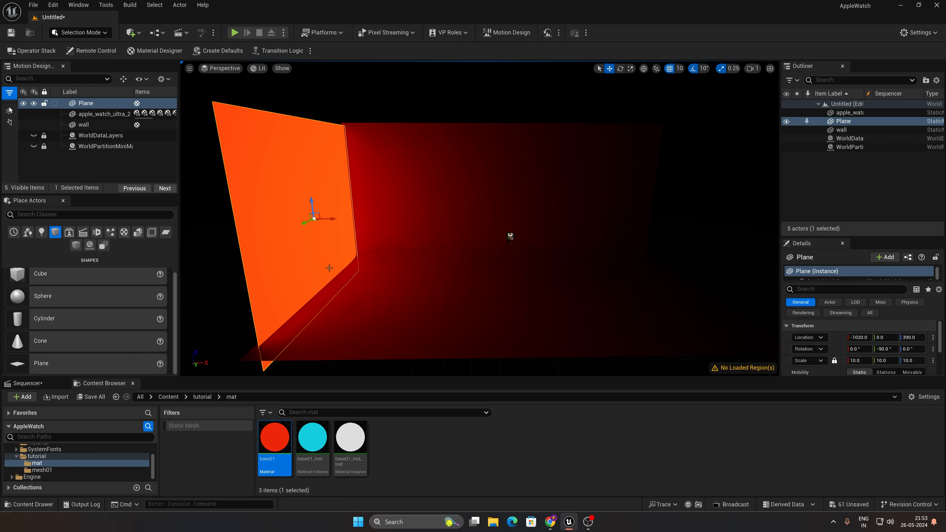
Duplicate the red plane to the opposite side at X location 890 and set the copy's Z rotation to 180°.
click(417, 474)
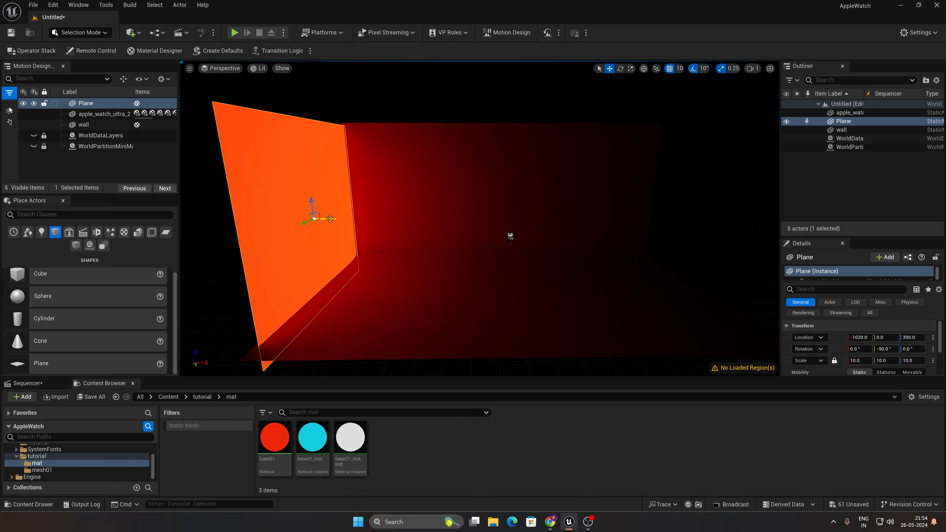
alt+drag(330, 219, 692, 236)
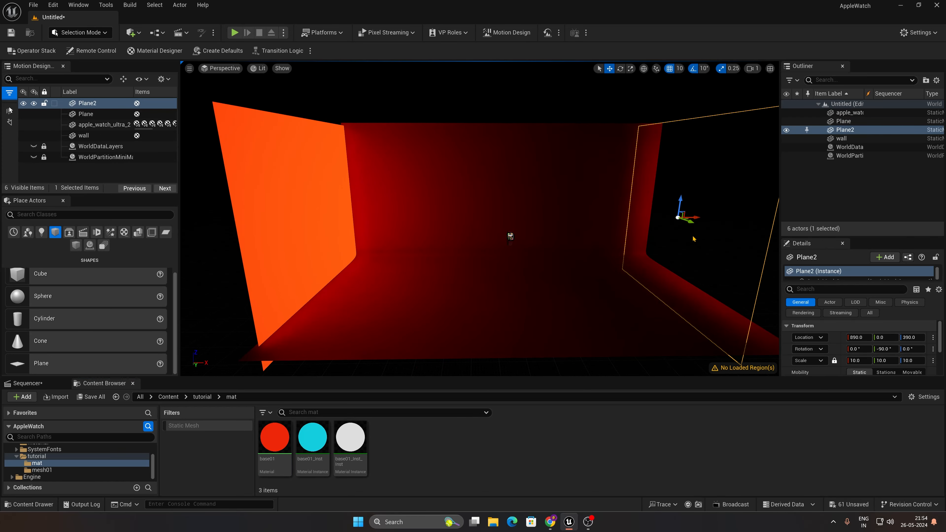
click(908, 349)
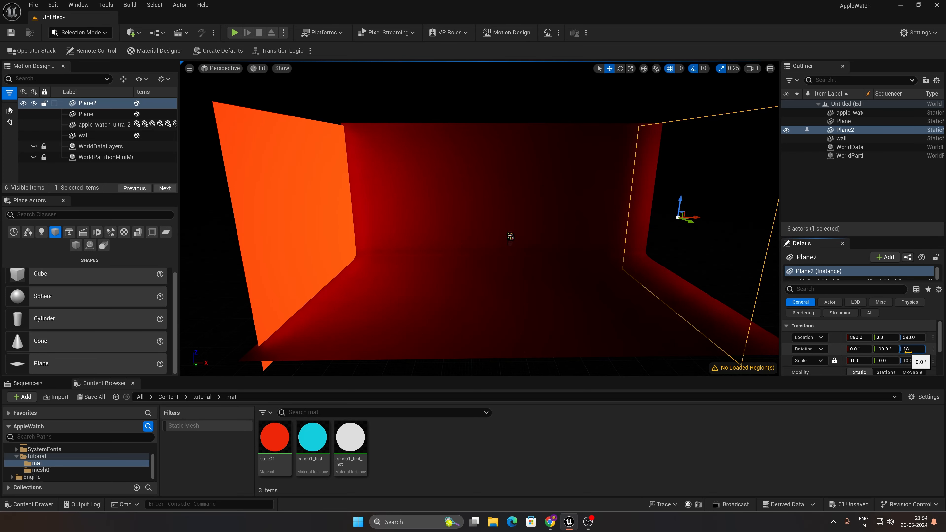
text(180)
key(Return)
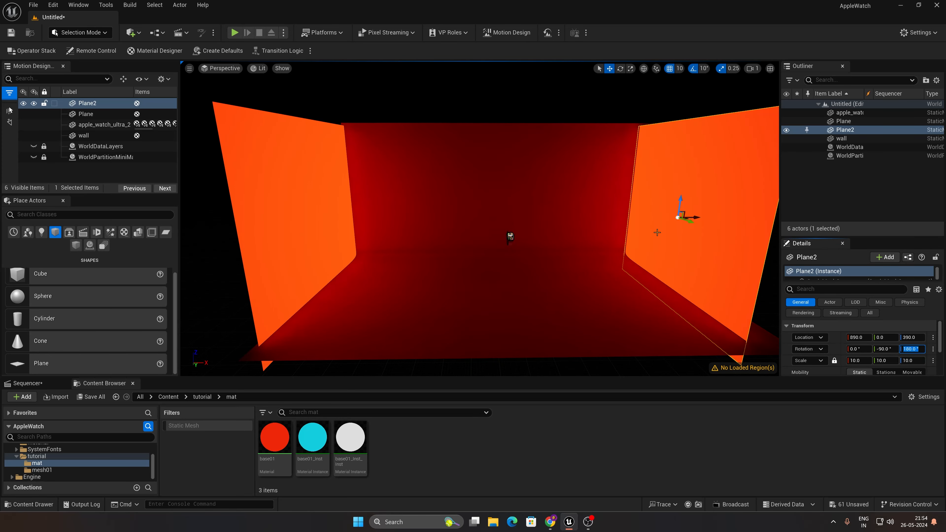
Assign the cyan base01_Inst material to the duplicated side plane, Plane2.
mouse_move(657, 232)
right_down()
mouse_move(681, 229)
mouse_move(706, 251)
mouse_move(644, 246)
right_up()
drag(312, 438, 649, 116)
right_drag(630, 166, 600, 166)
key(s)
key(w)
right_drag(592, 239, 614, 219)
key(s)
Duplicate the cyan side plane as a horizontal ceiling, scaled to 27.5 on X and raised to Z location 830.
alt+drag(623, 201, 514, 205)
key(e)
key(w)
key(r)
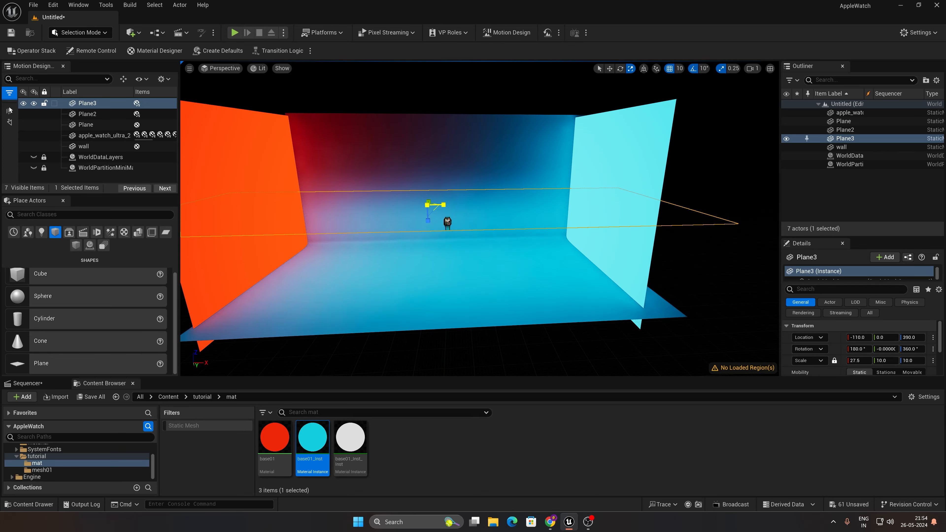
key(w)
drag(427, 190, 432, 106)
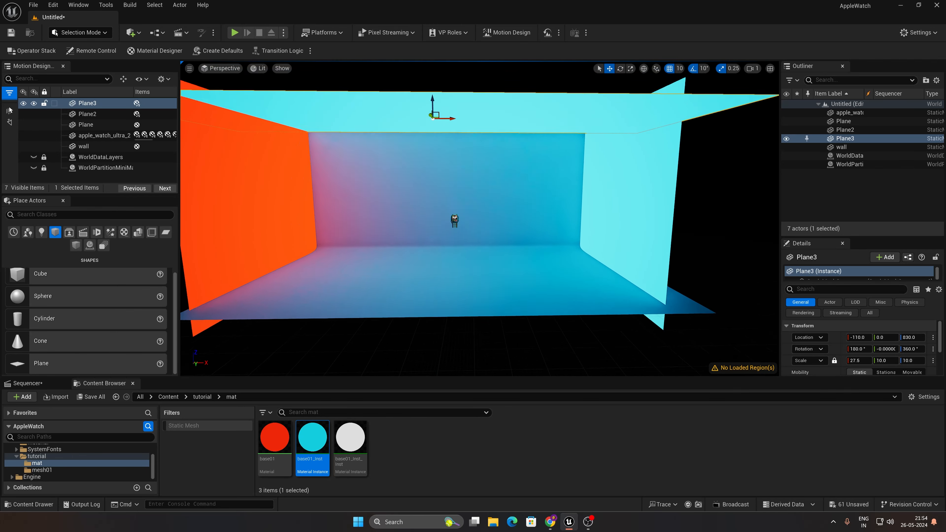
Assign the white base01_Inst_Inst material to the ceiling plane, Plane3.
right_drag(403, 306, 397, 287)
drag(350, 437, 390, 162)
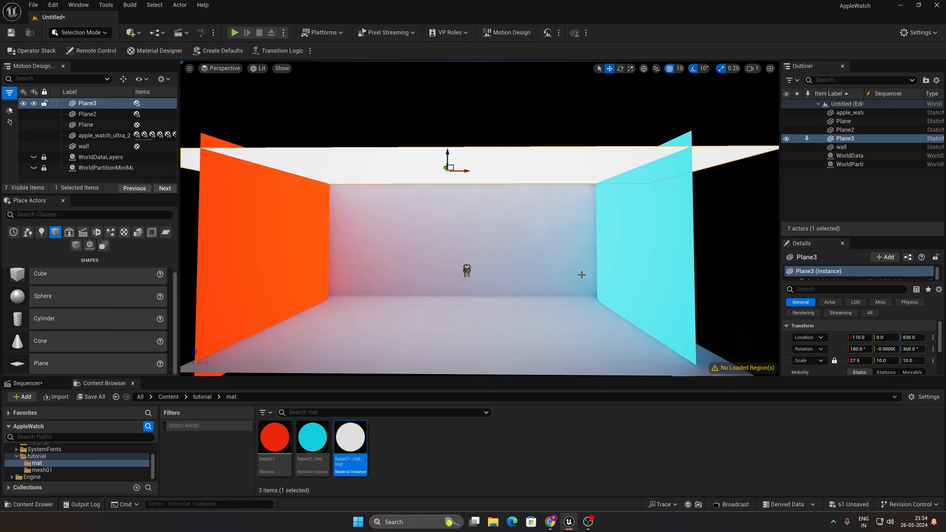
mouse_move(466, 209)
right_down()
mouse_move(496, 227)
mouse_move(449, 238)
mouse_move(492, 228)
mouse_move(469, 208)
mouse_move(454, 215)
right_up()
Scale the apple_watch_ultra_2 model uniformly to 24 in the middle of the room.
click(516, 346)
click(469, 243)
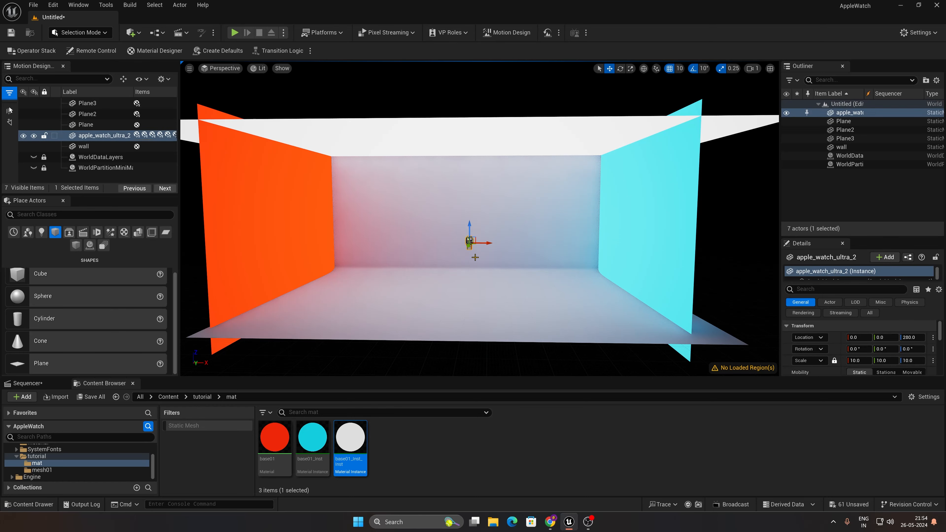
scroll(470, 257, up, 3)
right_drag(467, 282, 509, 270)
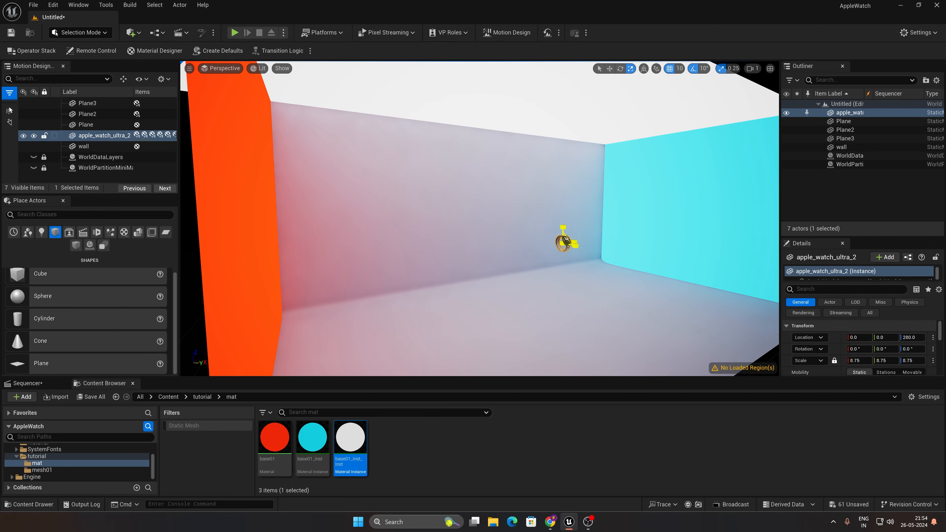
drag(564, 241, 502, 295)
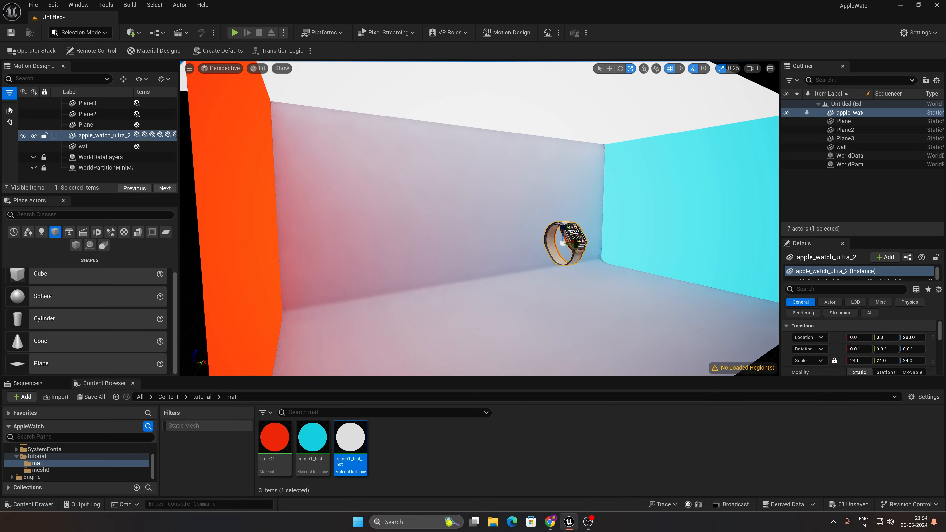
right_drag(501, 294, 334, 189)
right_drag(341, 282, 344, 290)
key(s)
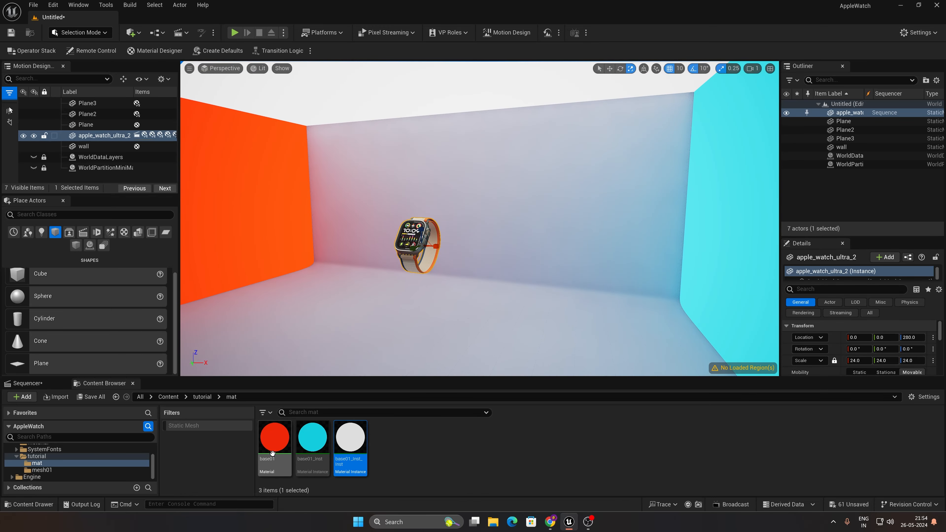
Check the base01 material, try a value of 2 in the base01_Inst instance, and set it back to 1.
double_click(272, 453)
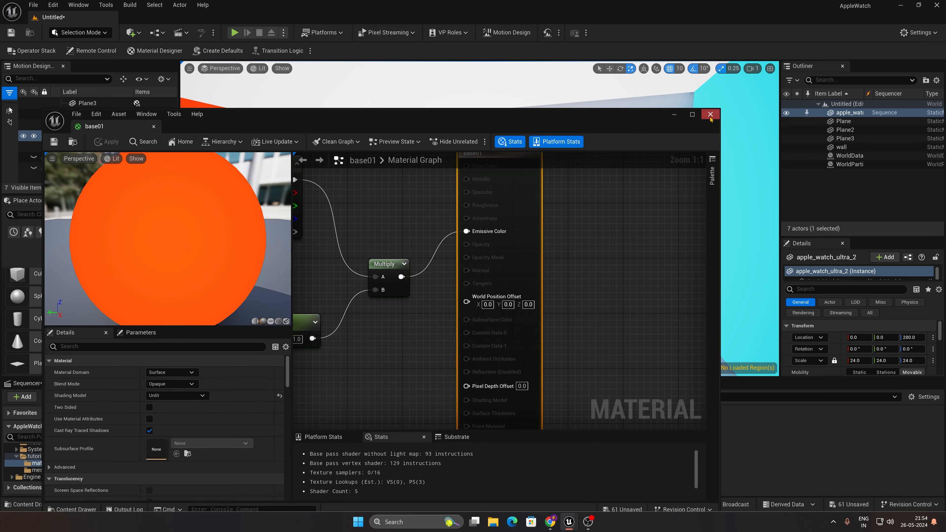
click(710, 118)
double_click(313, 439)
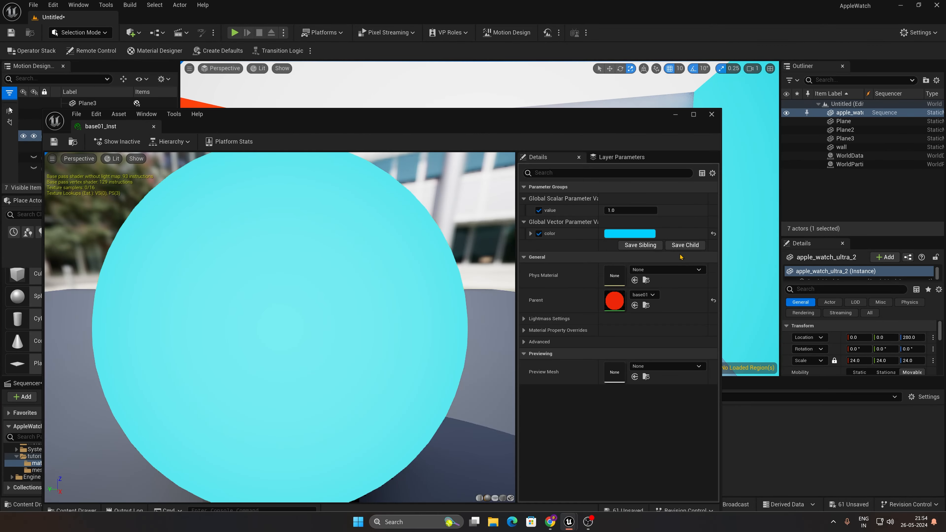
click(608, 210)
text(2)
key(Return)
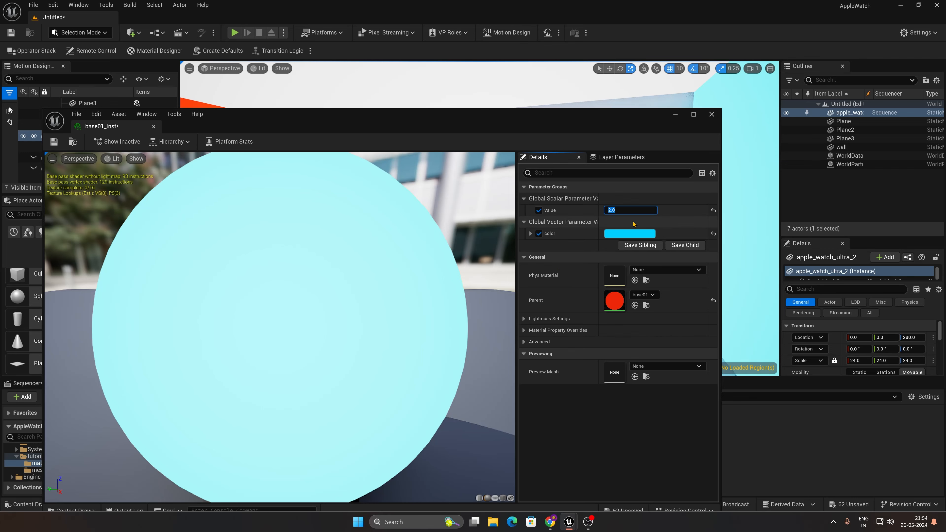
text(1)
key(Return)
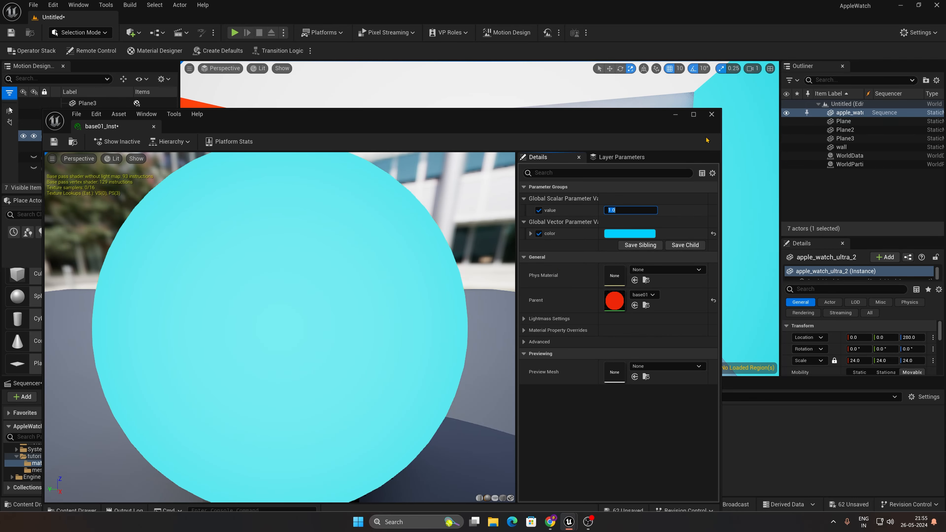
click(713, 114)
click(585, 491)
right_drag(502, 207, 460, 236)
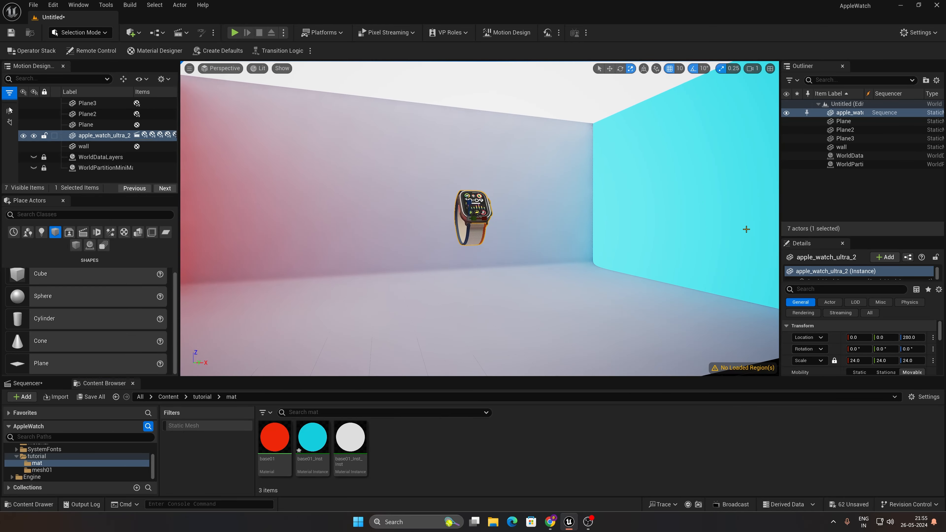
Add a Cine Camera Actor to the scene near the watch.
click(915, 184)
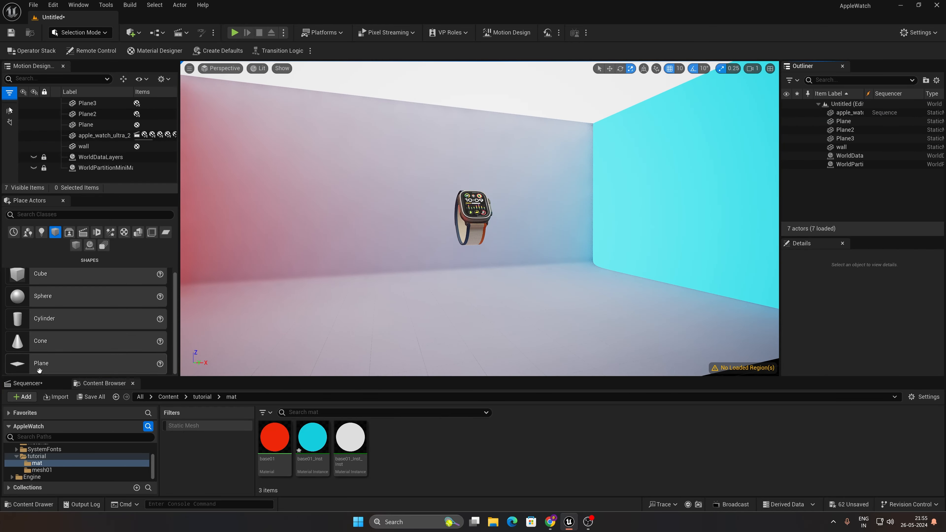
click(83, 232)
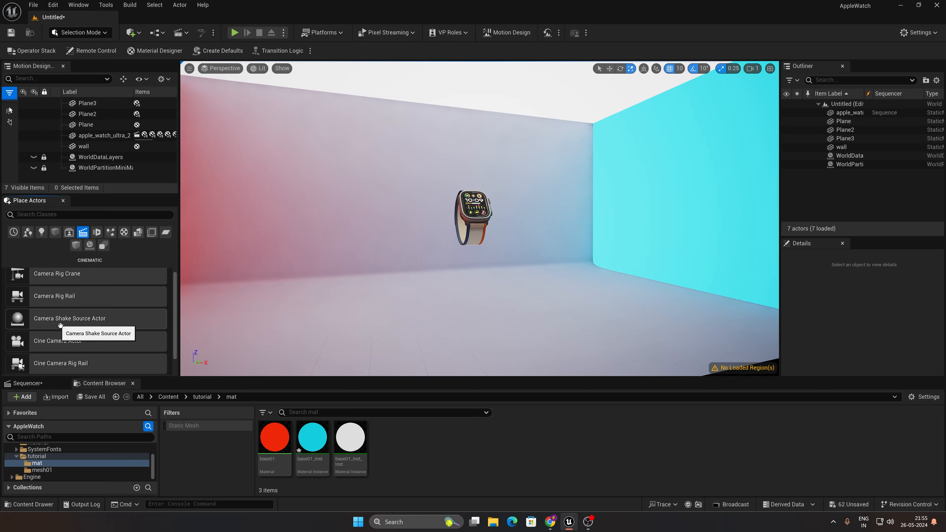
scroll(65, 317, down, 1)
drag(67, 320, 474, 310)
right_drag(373, 219, 417, 214)
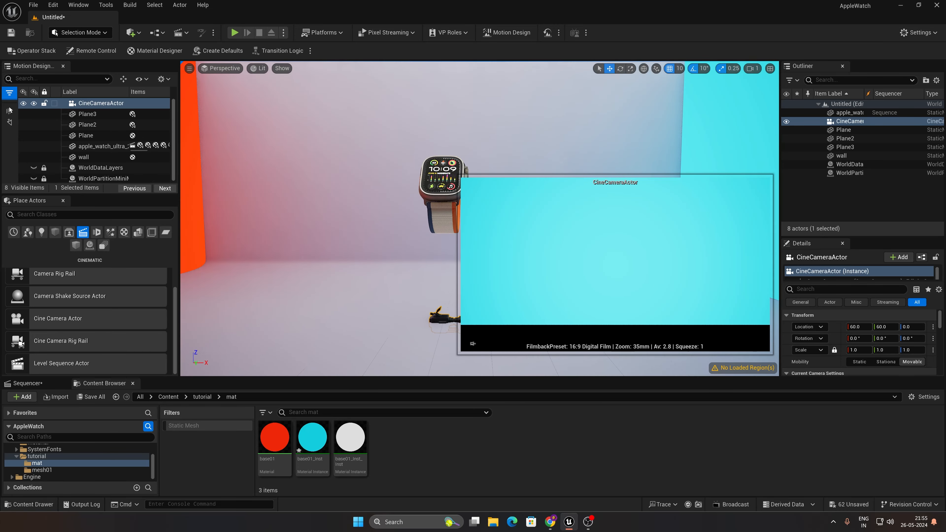
Snap CineCameraActor to the current view and look through it in the viewport.
right_click(855, 123)
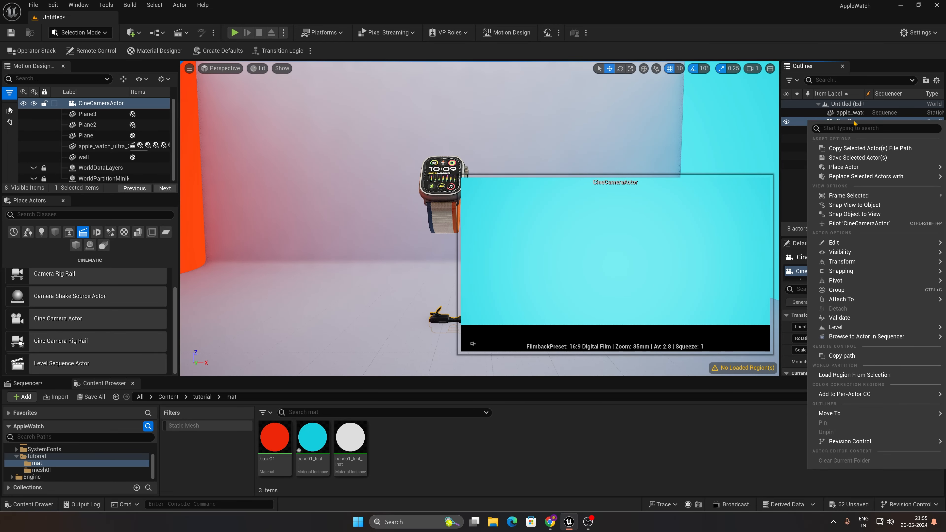
click(853, 214)
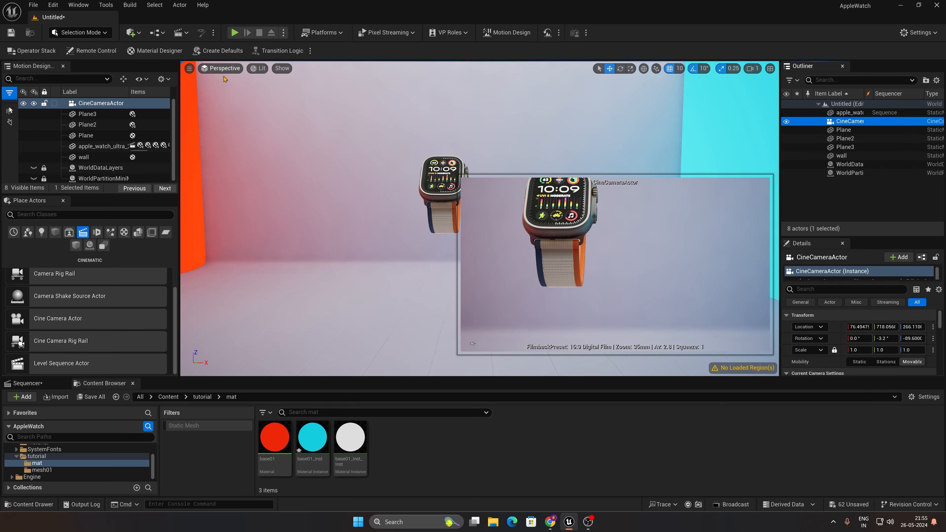
click(221, 68)
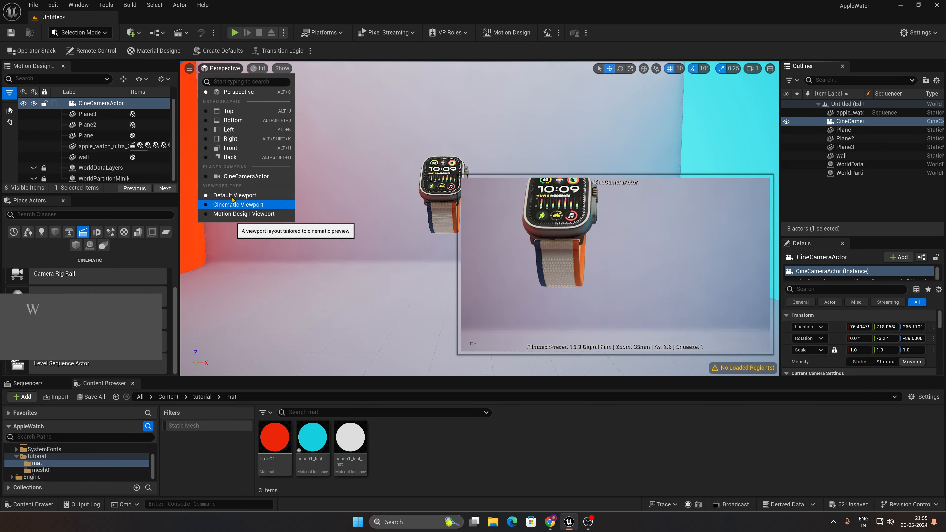
click(235, 177)
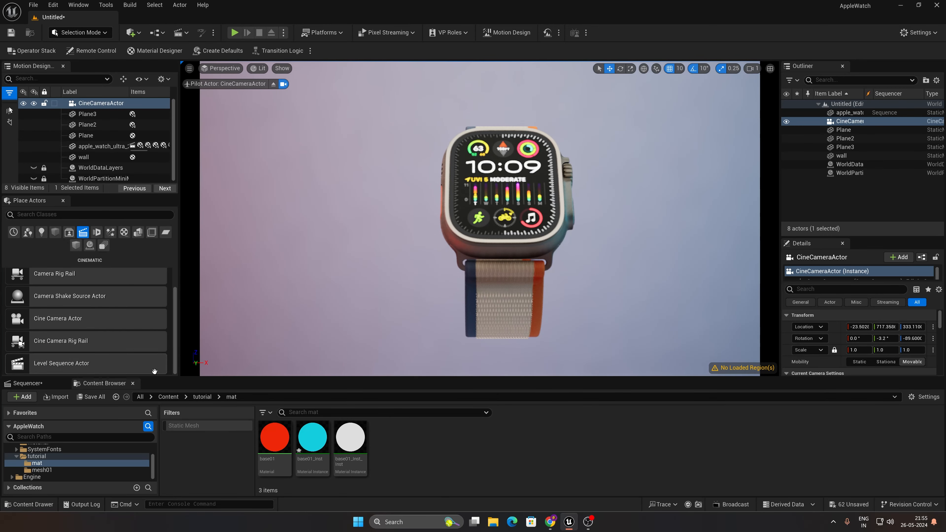
Close the Content Browser and set the cine camera's filmback to 16:9 DSLR with the 85mm Prime f/1.8 lens.
click(133, 383)
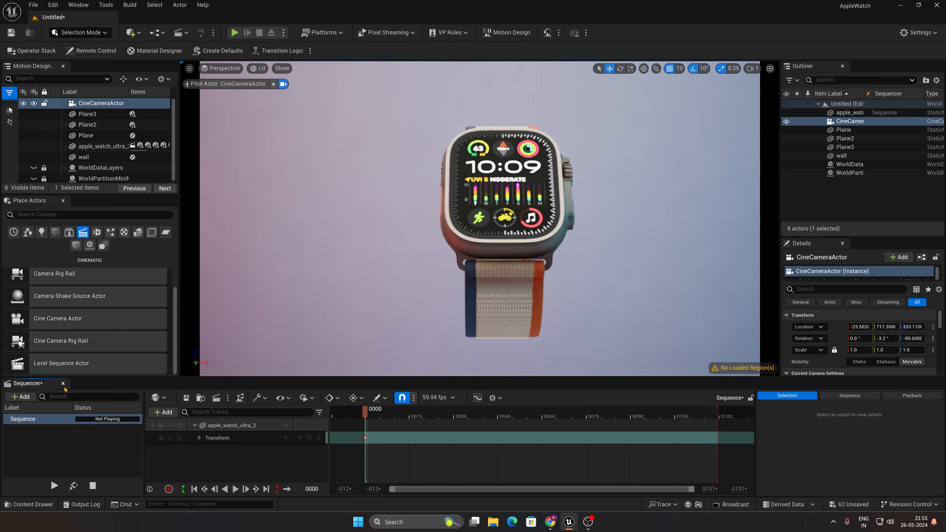
scroll(831, 338, down, 1)
scroll(818, 358, down, 2)
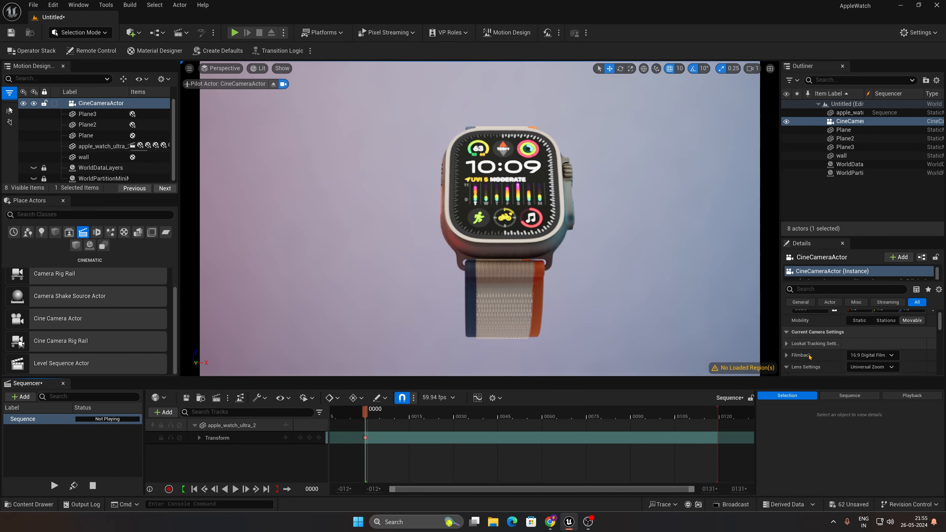
click(871, 355)
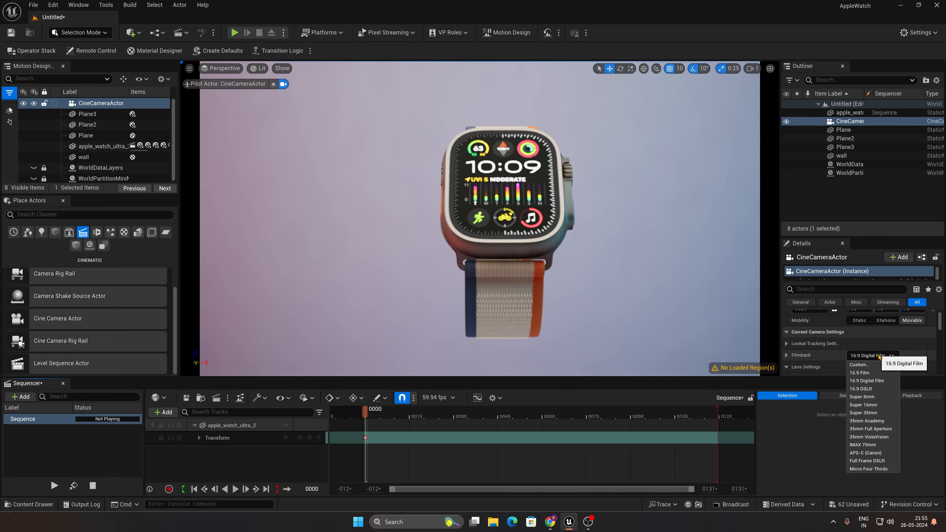
click(861, 389)
click(867, 367)
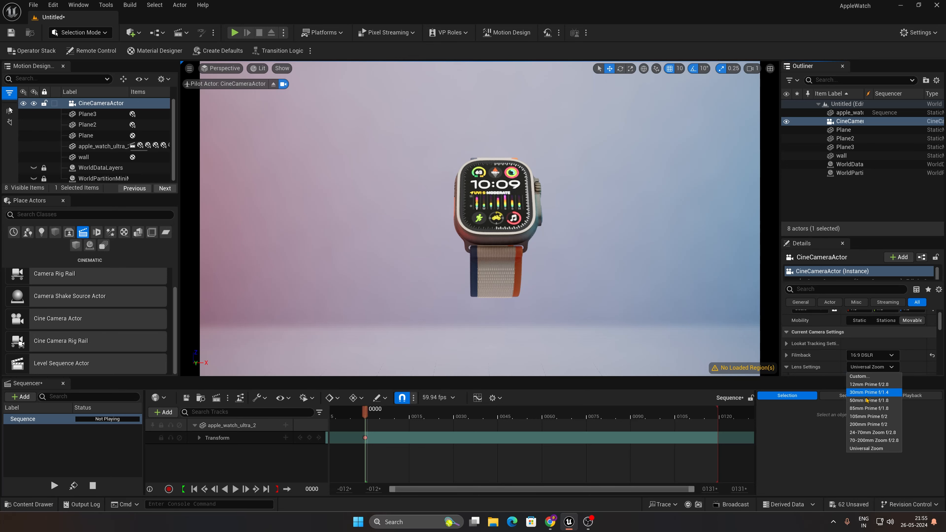
click(866, 408)
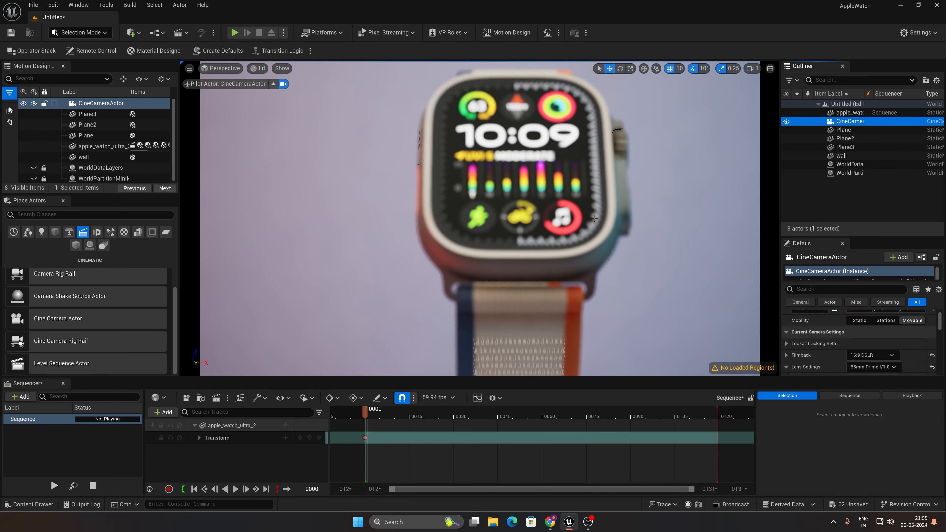
Pull the camera back to frame the whole watch and rotate the watch to a three-quarter angle showing its side.
scroll(594, 221, down, 10)
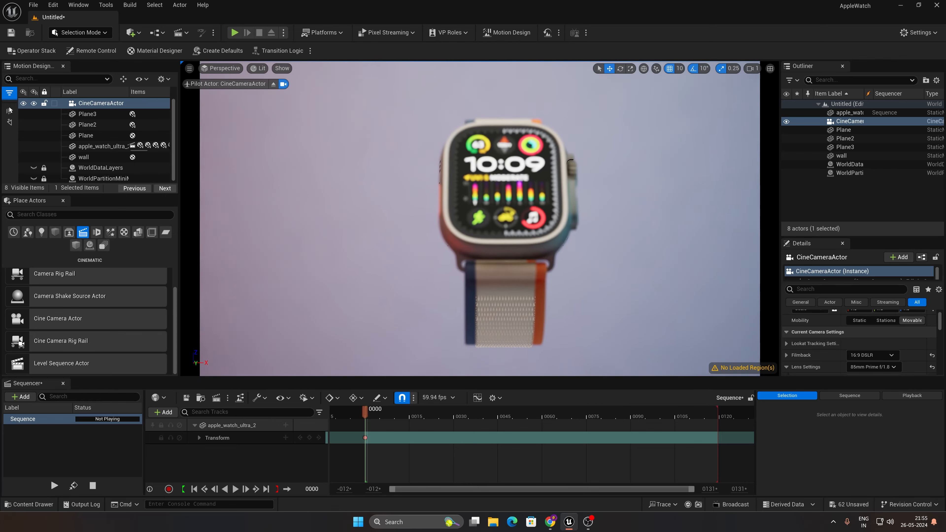
middle_drag(593, 220, 616, 221)
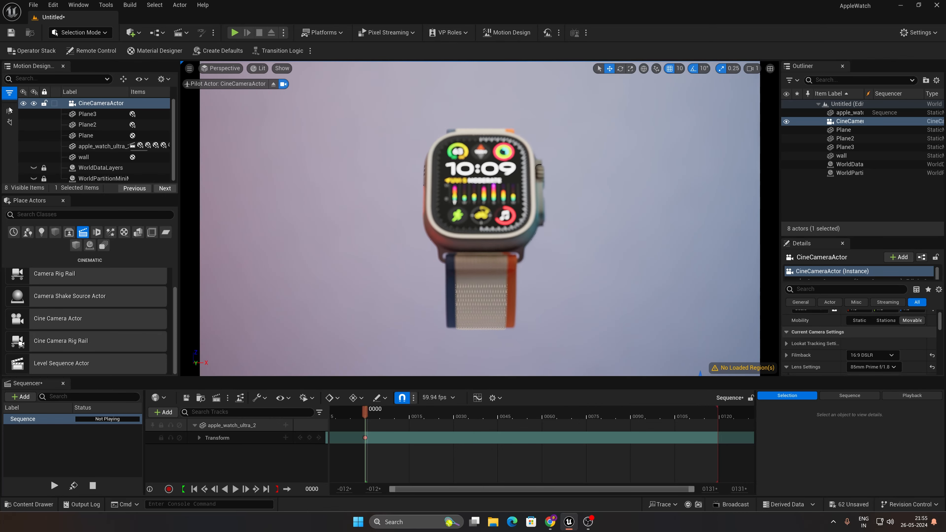
click(471, 233)
key(e)
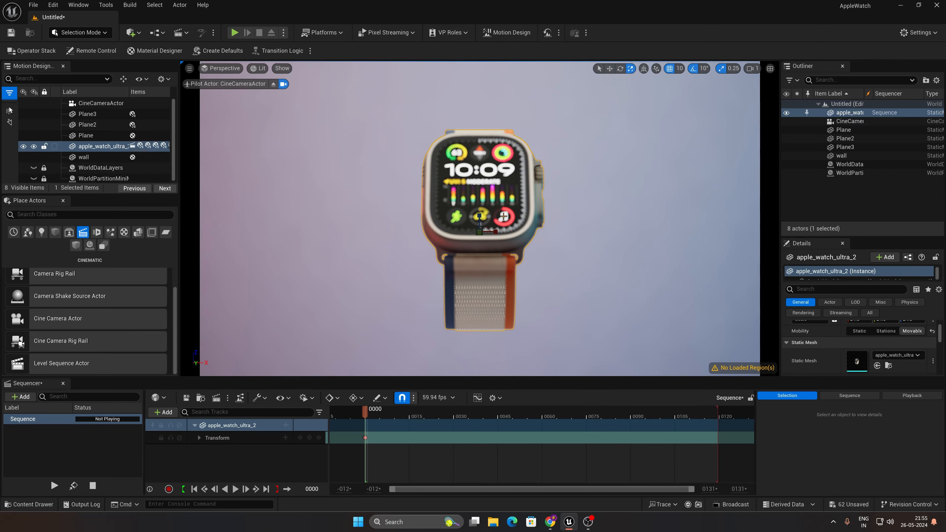
drag(466, 233, 646, 183)
click(835, 207)
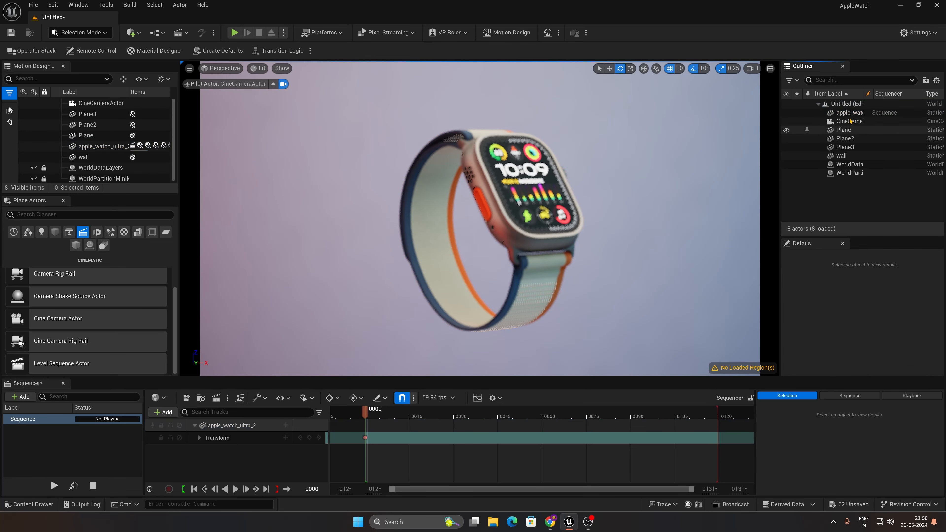
Set the cine camera's focus method to Tracking with apple_watch_ultra_2 as the actor to track.
click(846, 122)
scroll(811, 356, down, 5)
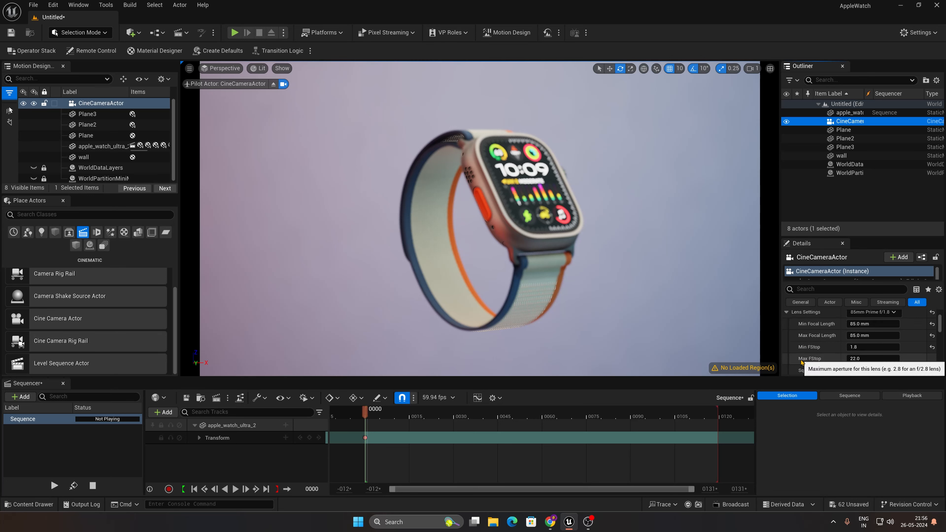
scroll(801, 362, up, 1)
scroll(805, 359, down, 2)
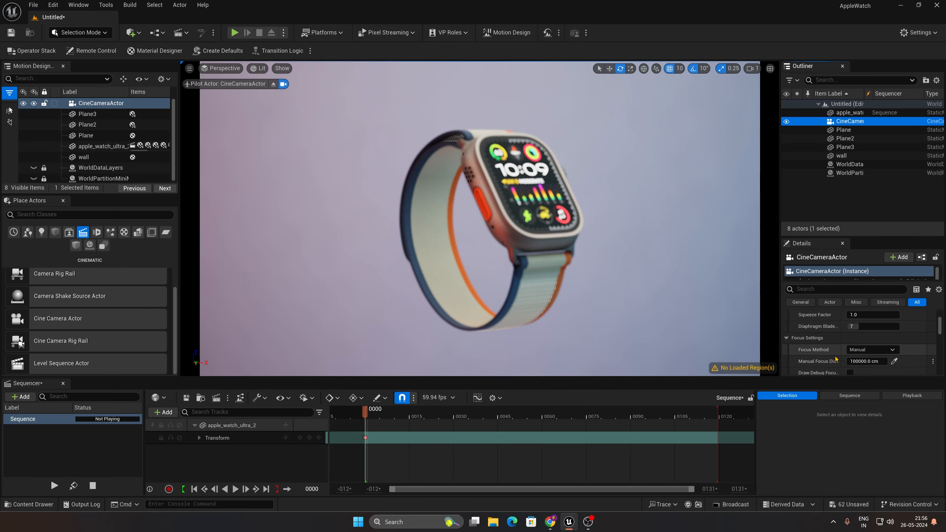
click(868, 350)
click(858, 373)
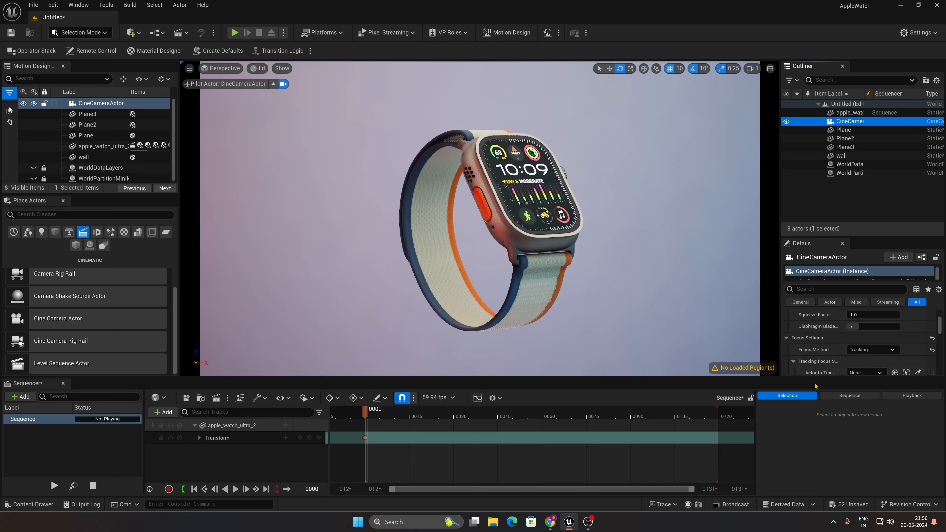
scroll(813, 363, down, 3)
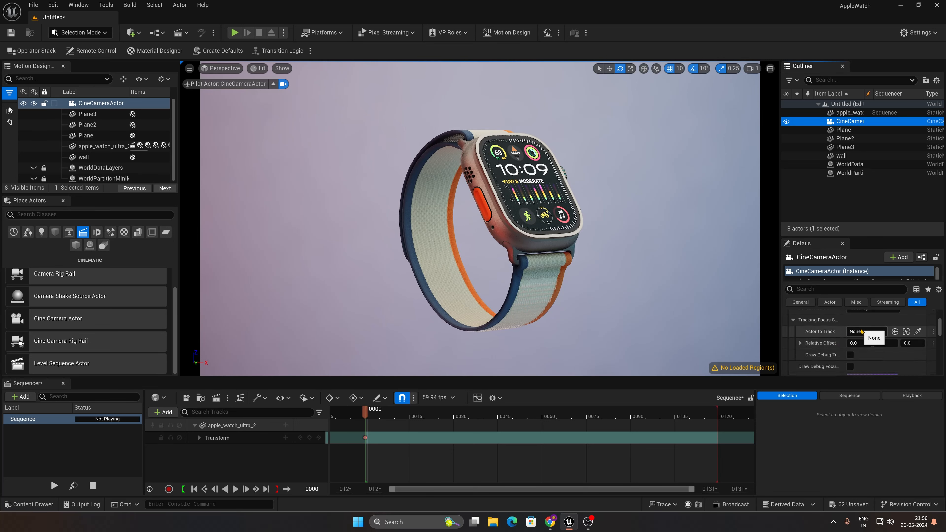
click(858, 331)
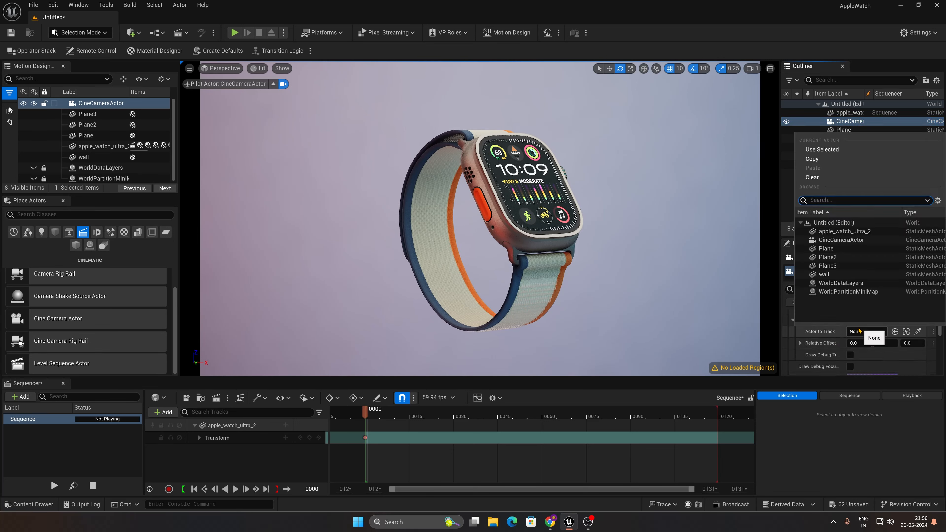
click(829, 231)
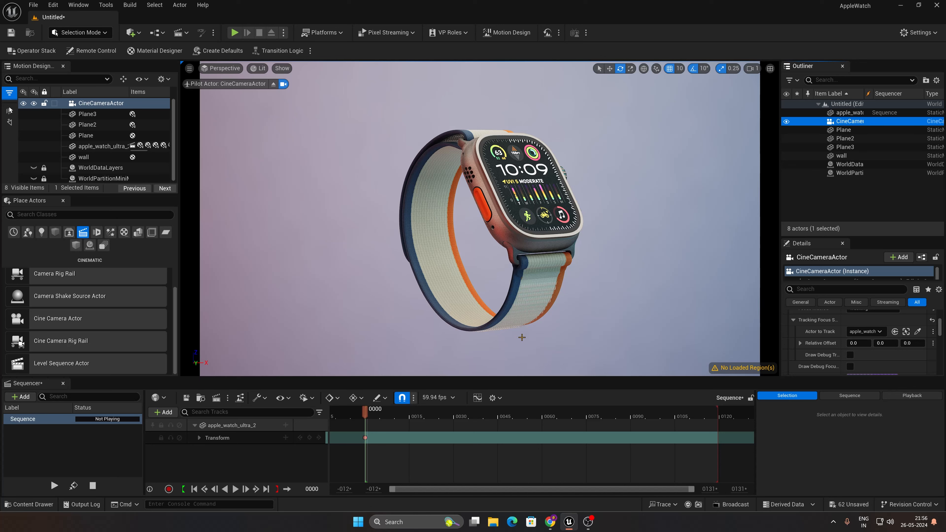
scroll(805, 350, up, 5)
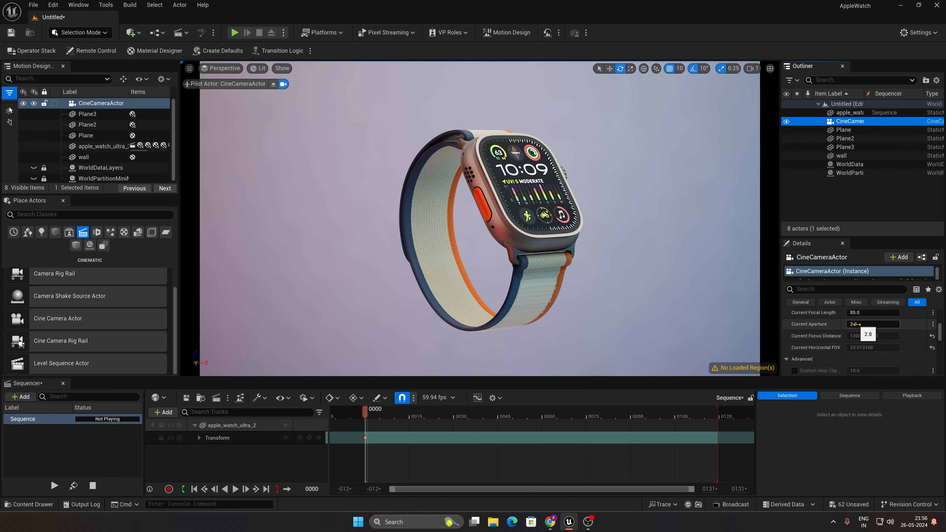
Set the cine camera's current aperture to 1.8 and its crop settings to 2.39.
drag(857, 323, 849, 324)
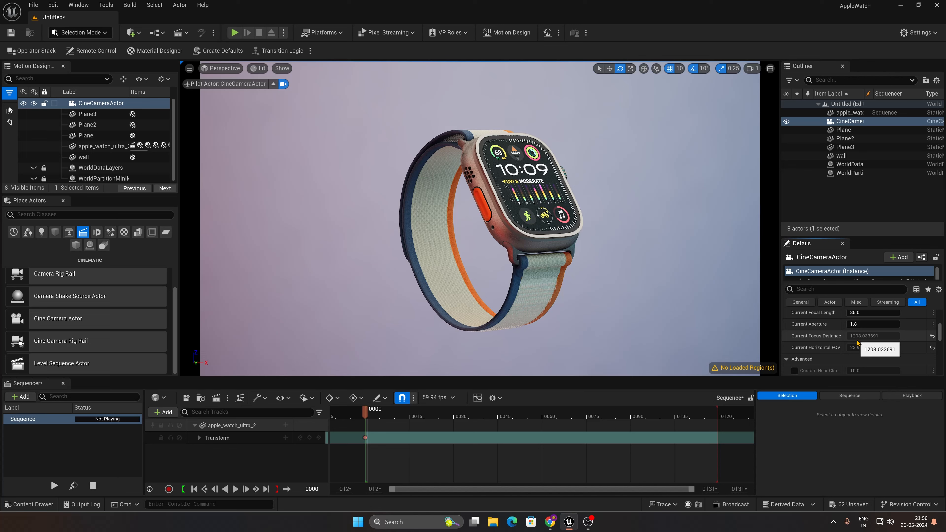
scroll(857, 341, up, 1)
click(870, 314)
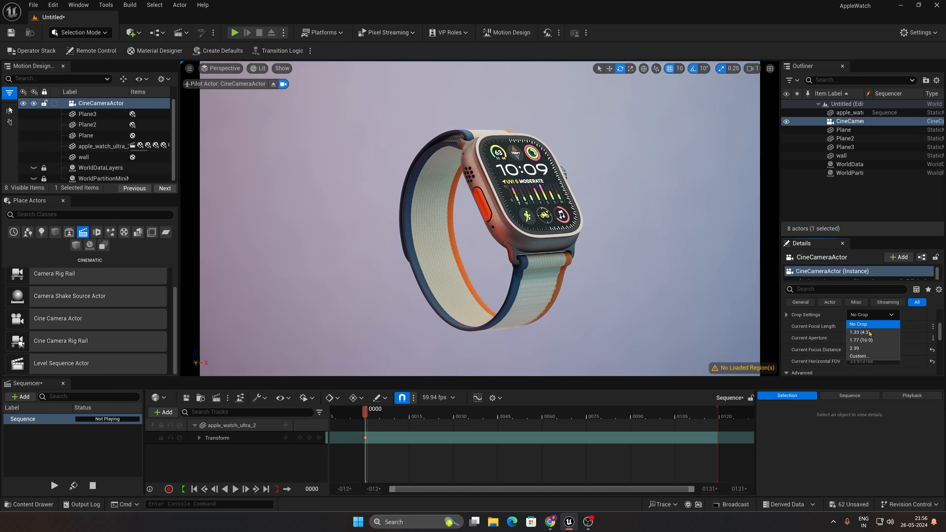
click(864, 350)
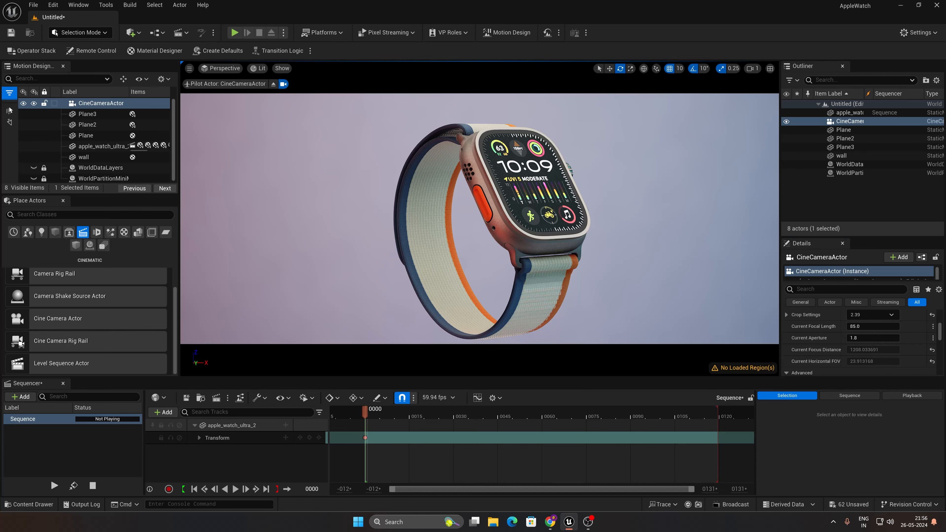
scroll(479, 219, down, 8)
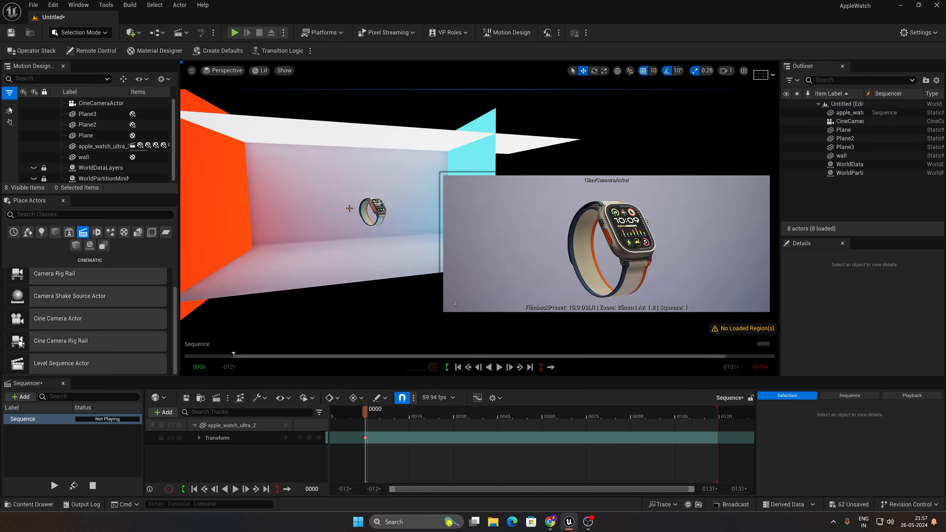
Set the sequence's view range end to 250 and extend the playback end to about frame 251.
right_drag(350, 209, 415, 200)
click(402, 203)
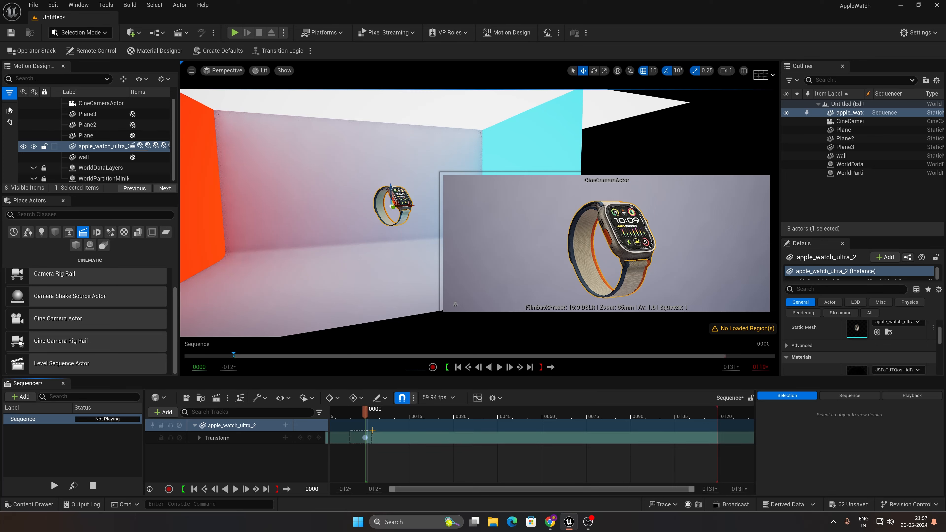
click(365, 438)
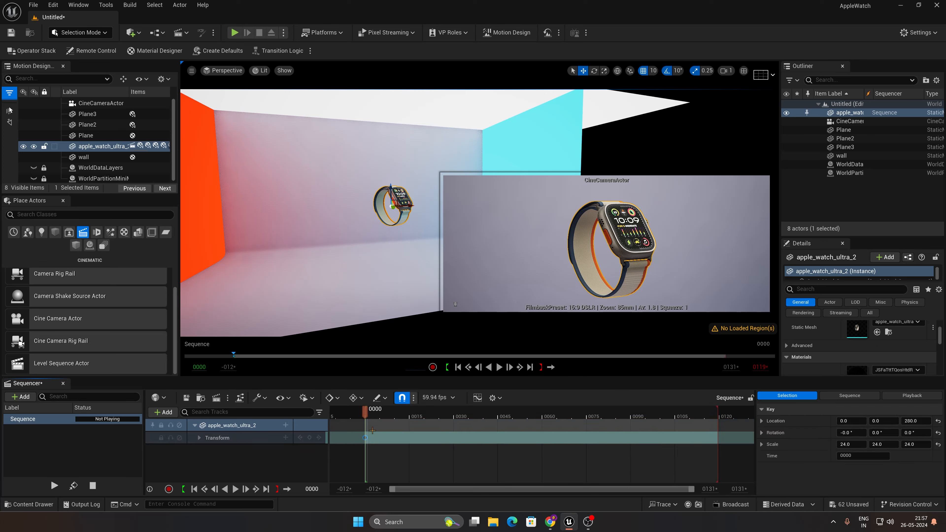
click(710, 489)
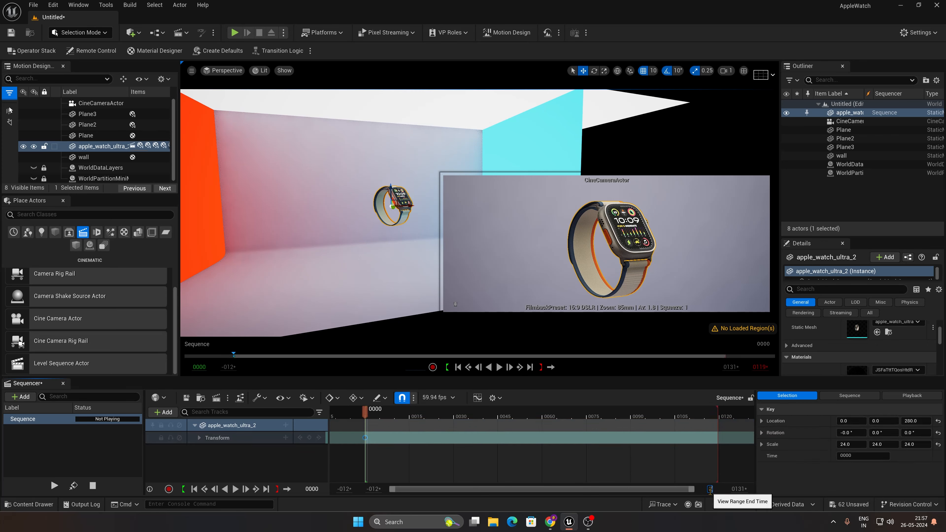
text(250)
key(Return)
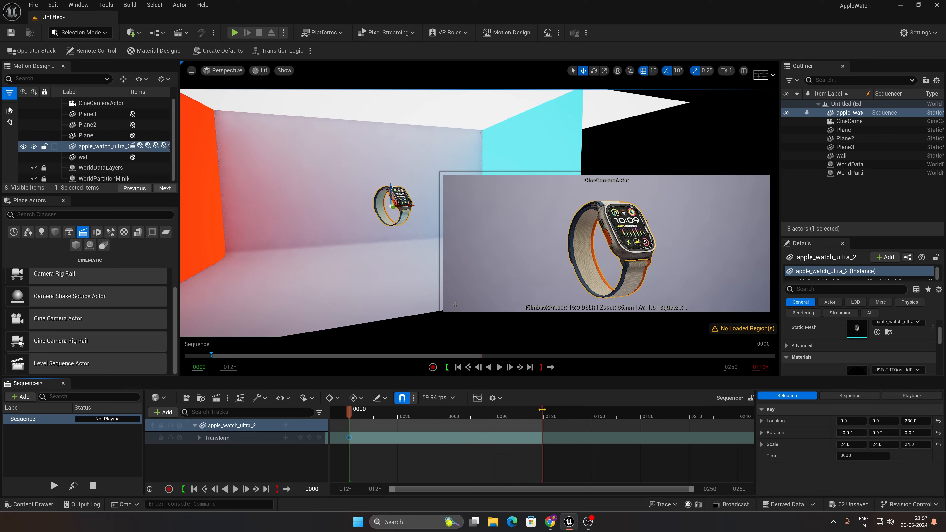
drag(542, 409, 754, 421)
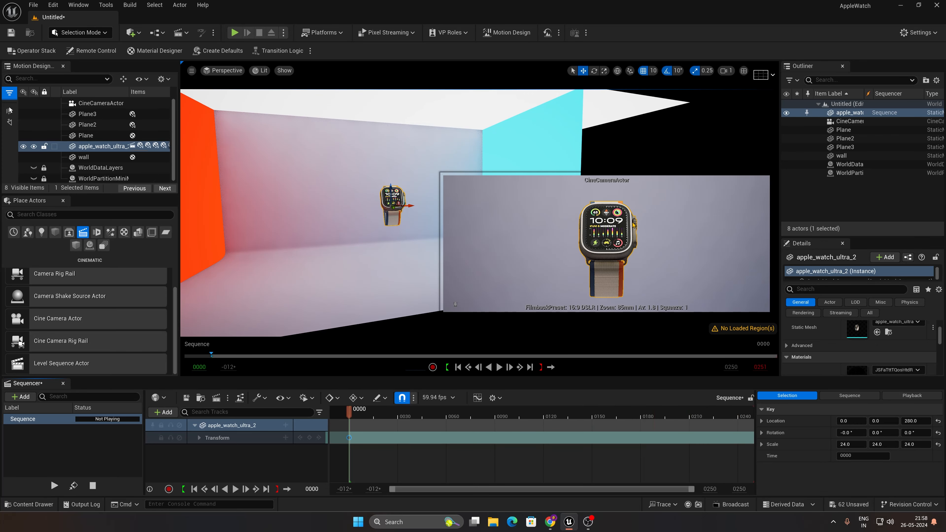
Rotate the watch -30 degrees to a three-quarter angle and key its transform at frame 0.
click(398, 203)
key(e)
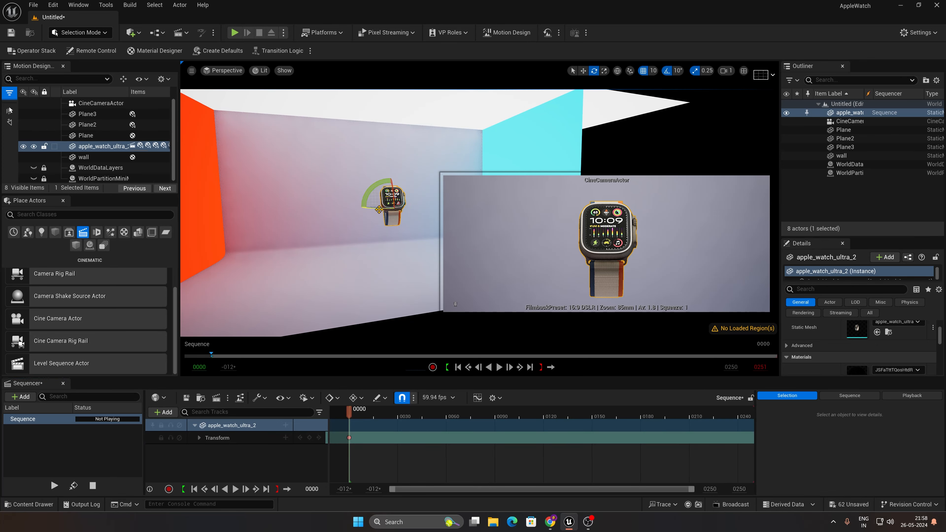
drag(380, 208, 392, 208)
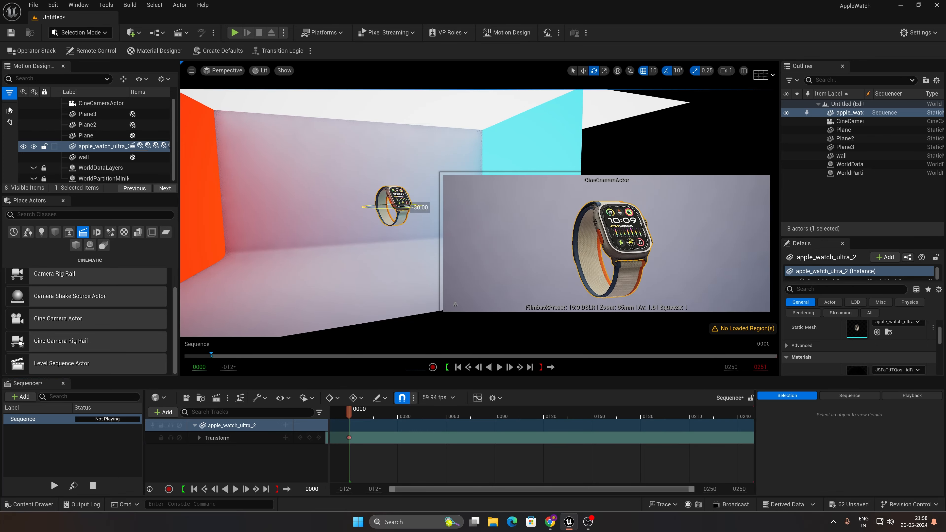
click(309, 426)
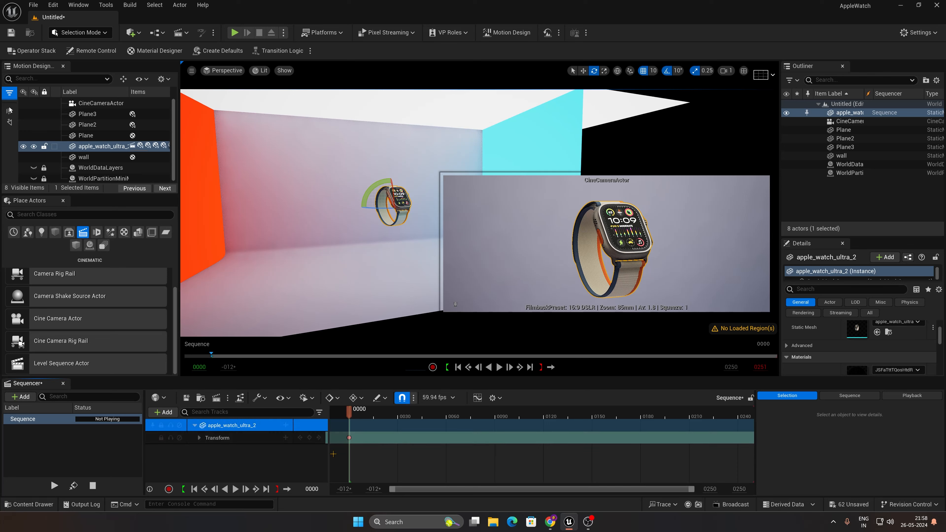
Move the watch's transform keyframe to frame 80 and return the playhead to the start of the sequence.
click(349, 438)
drag(361, 439, 480, 439)
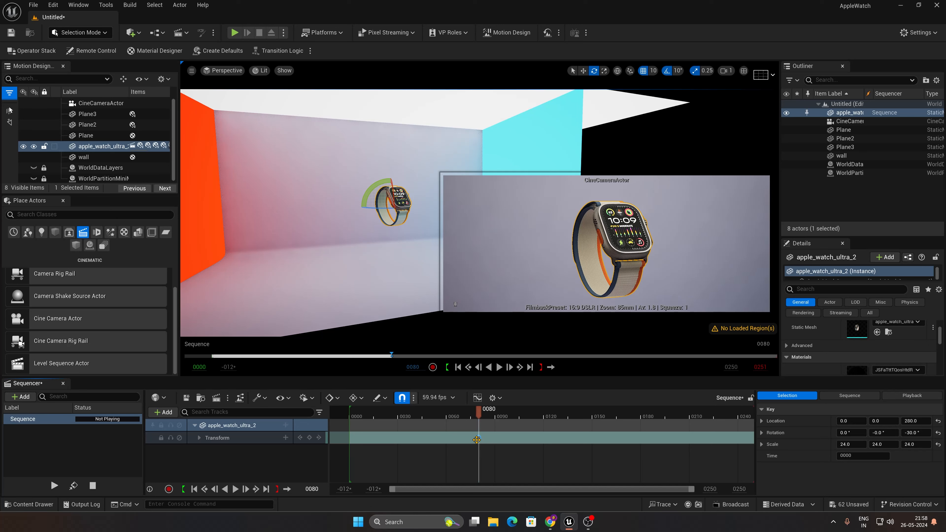
click(425, 462)
click(194, 489)
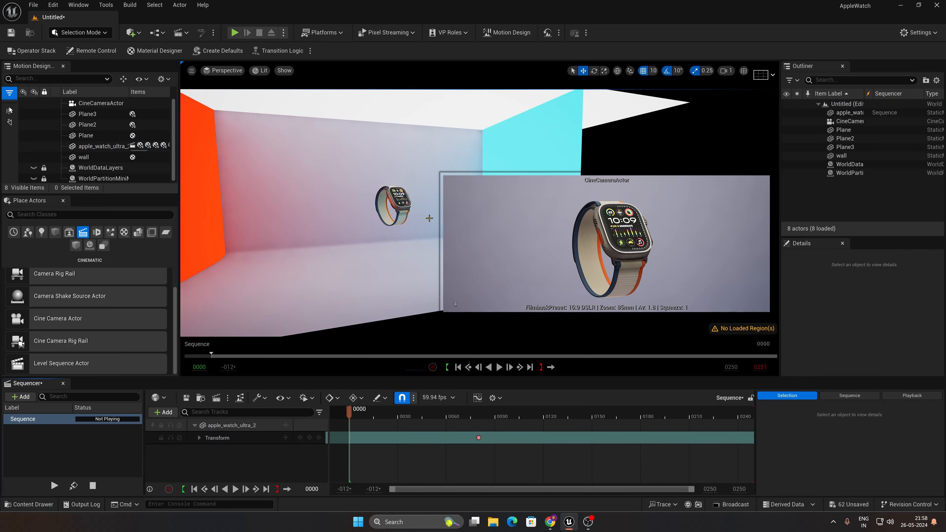
Move the watch sideways toward the orange plane, out of the camera frame, and key its transform at frame 0.
click(413, 206)
drag(413, 206, 306, 223)
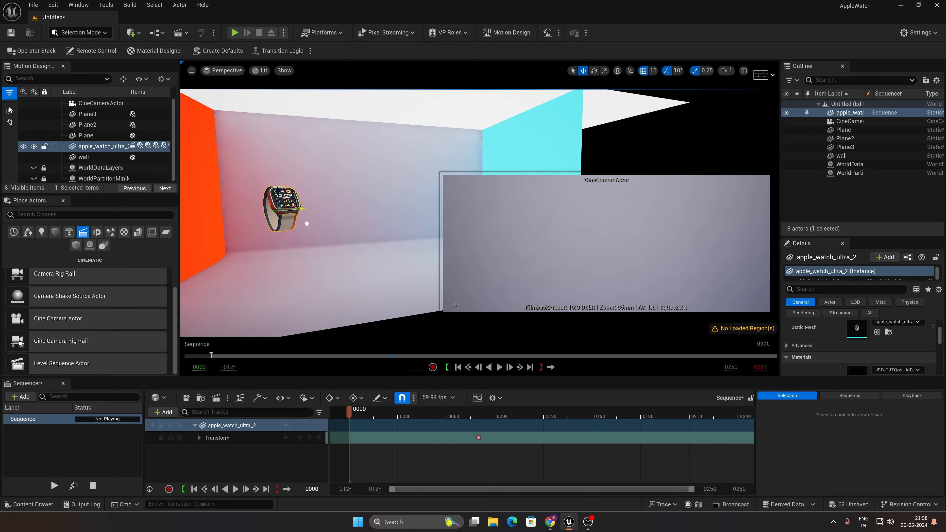
click(309, 438)
Play the sequence from the start to review the watch sliding into the camera frame.
key(space)
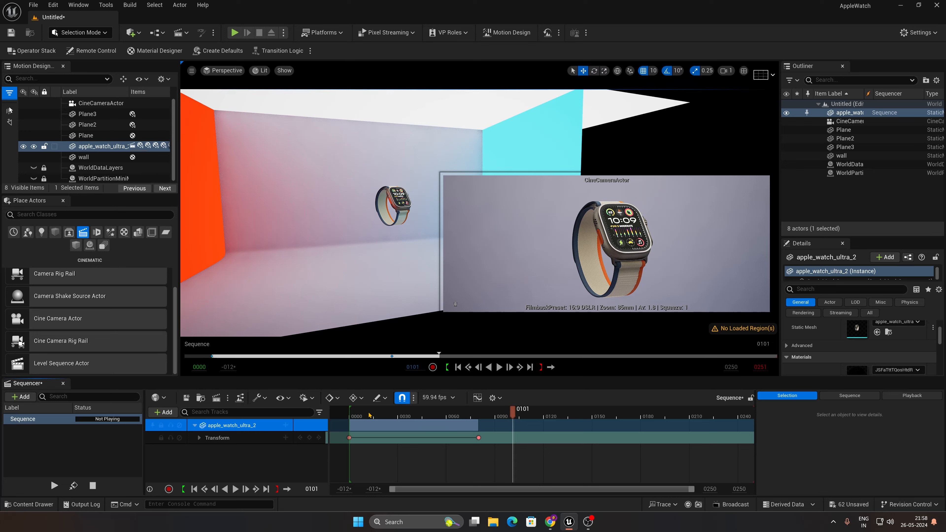
click(352, 416)
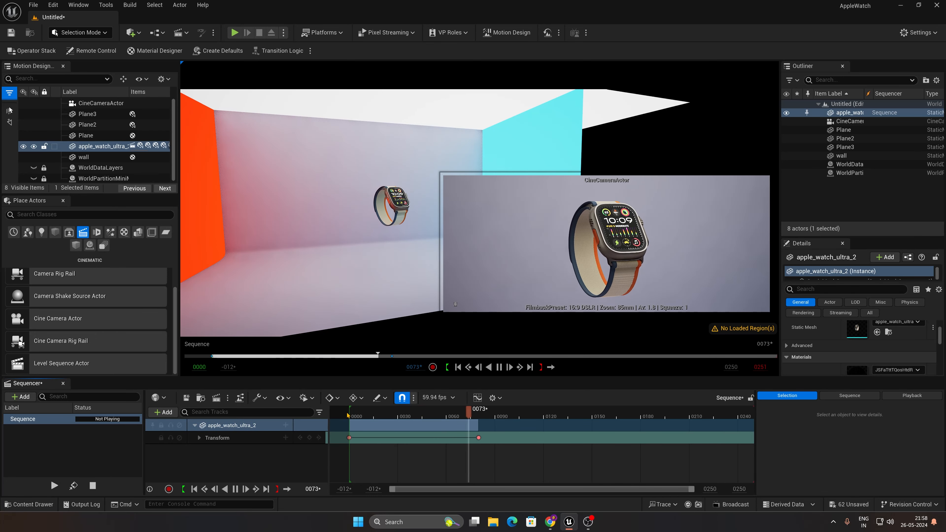
key(space)
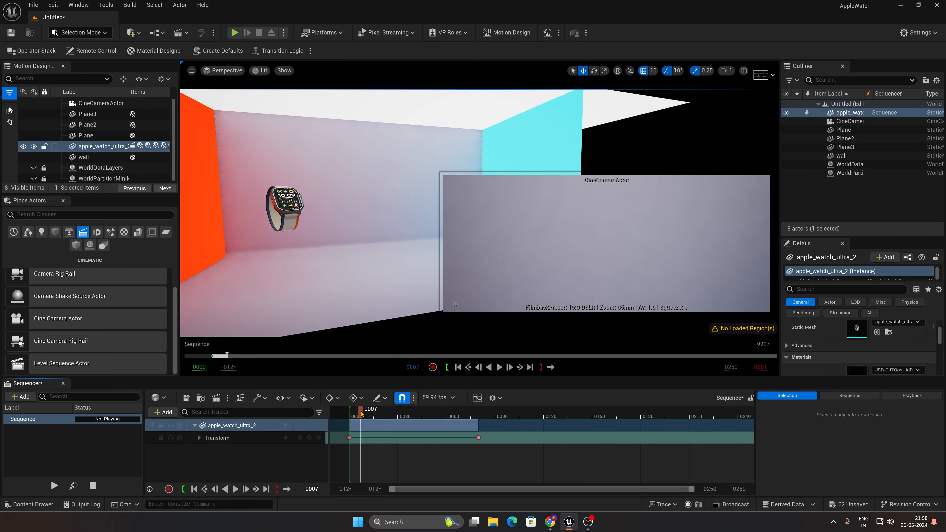
key(space)
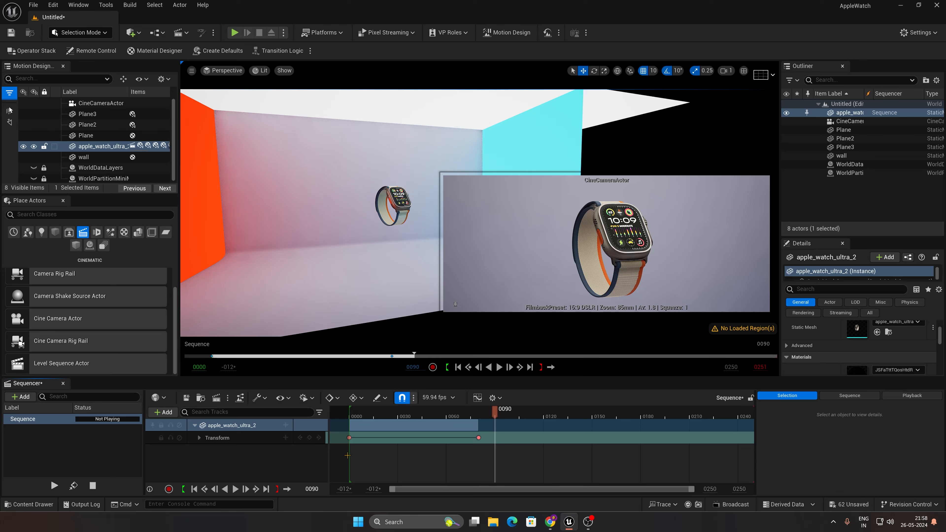
Apply the Exponential Ease Out curve preset to the watch's transform keys at frames 0 and 80.
drag(488, 430, 487, 428)
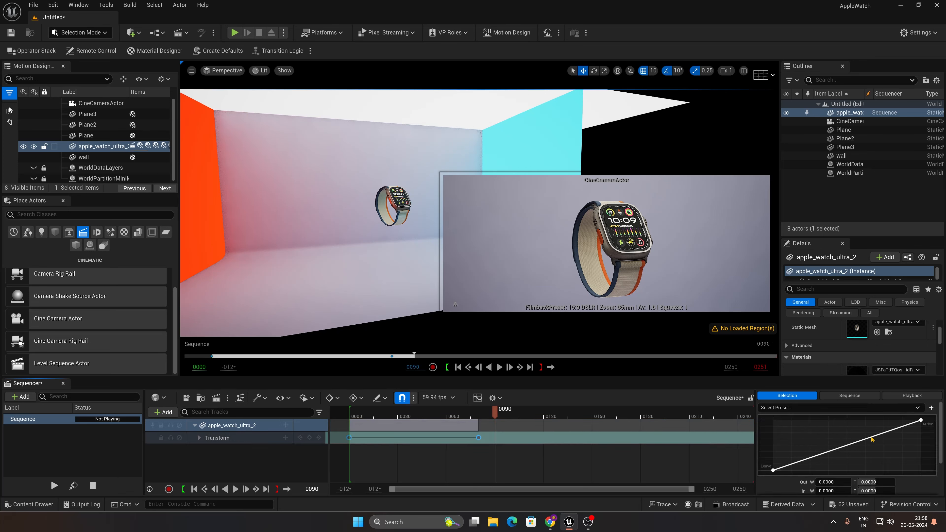
click(871, 408)
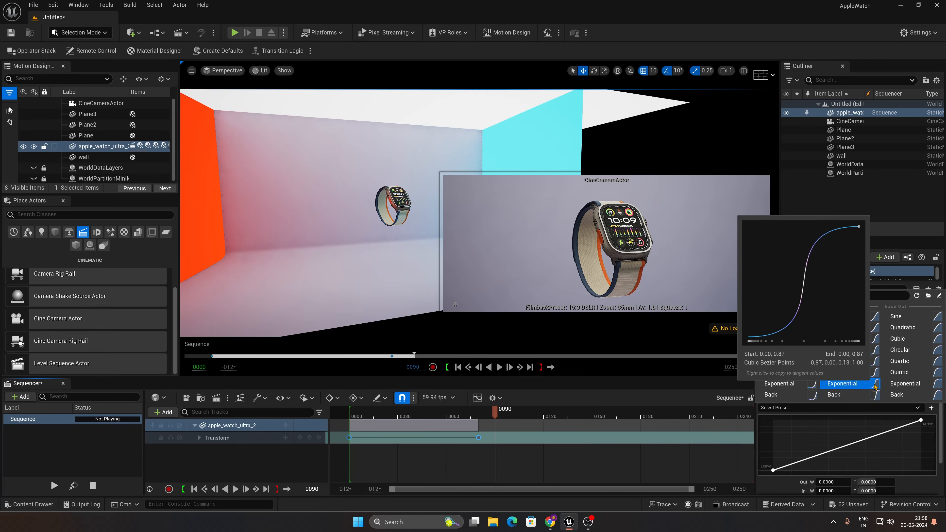
click(905, 384)
Play and scrub the sequence up to frame 80 to check the eased watch movement.
key(space)
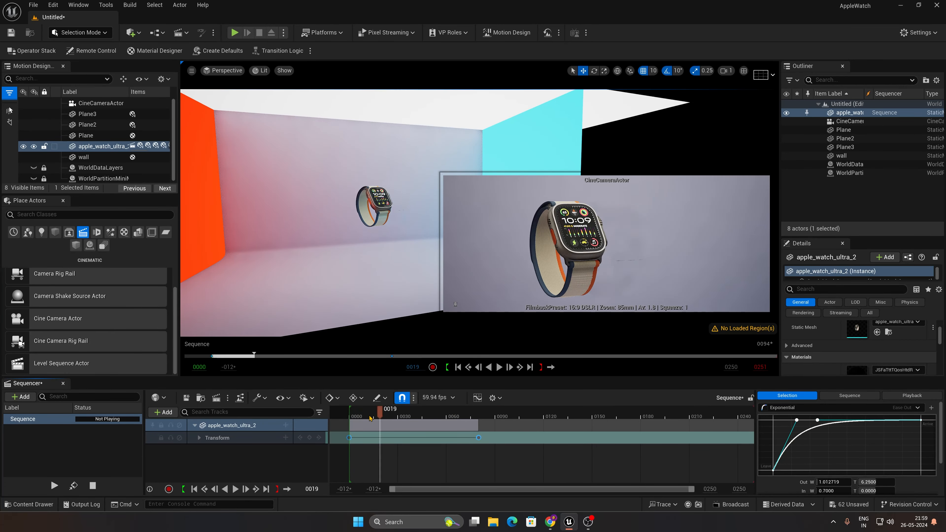
key(space)
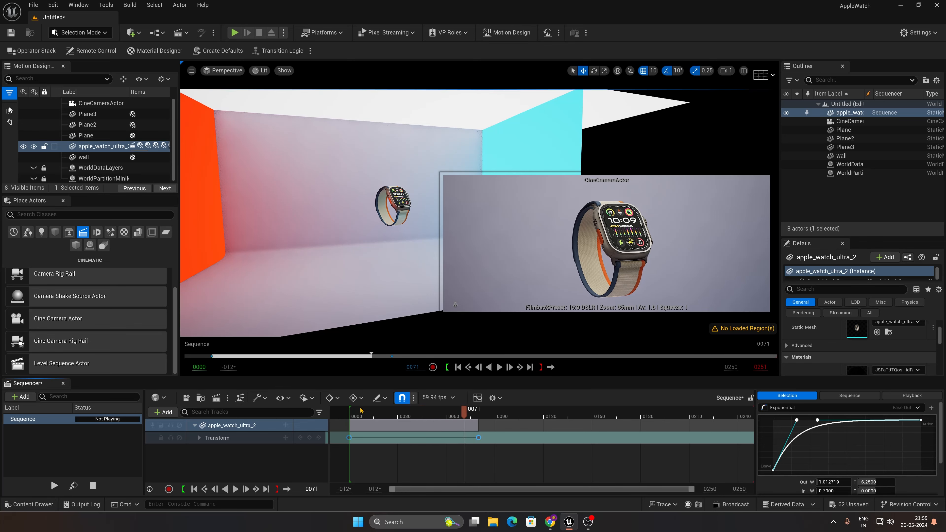
key(space)
drag(366, 416, 476, 417)
key(space)
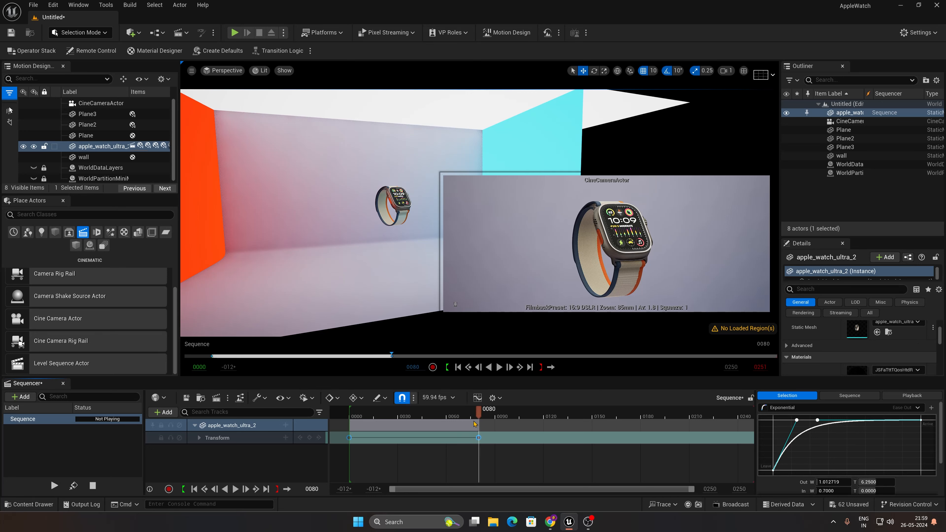
Expand the watch's Transform and Rotation channels and delete the Roll, Pitch and Scale keyframes.
click(199, 438)
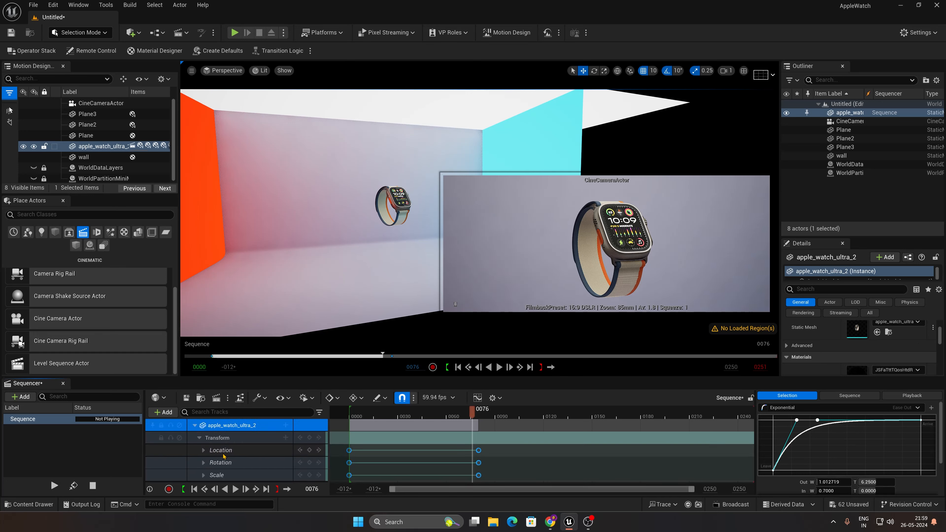
click(212, 463)
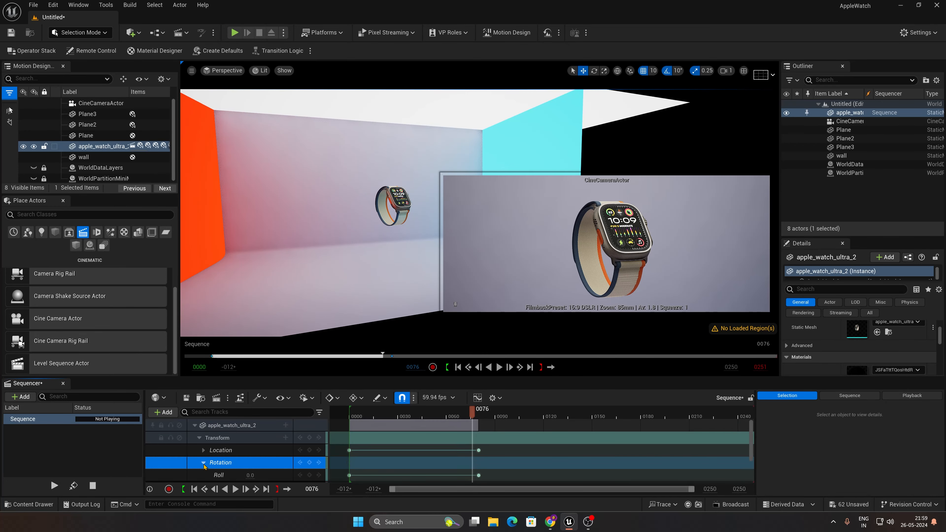
scroll(204, 467, down, 3)
click(227, 441)
click(226, 453)
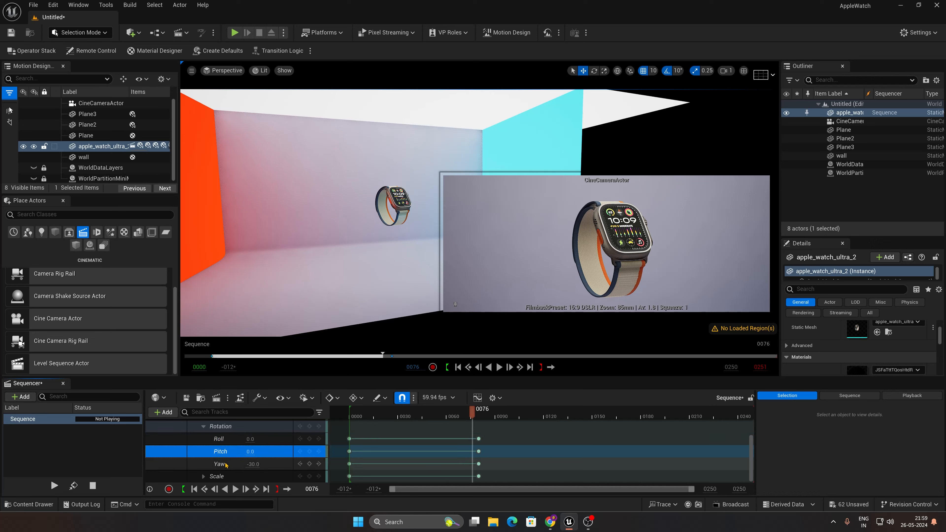
click(223, 464)
key(.)
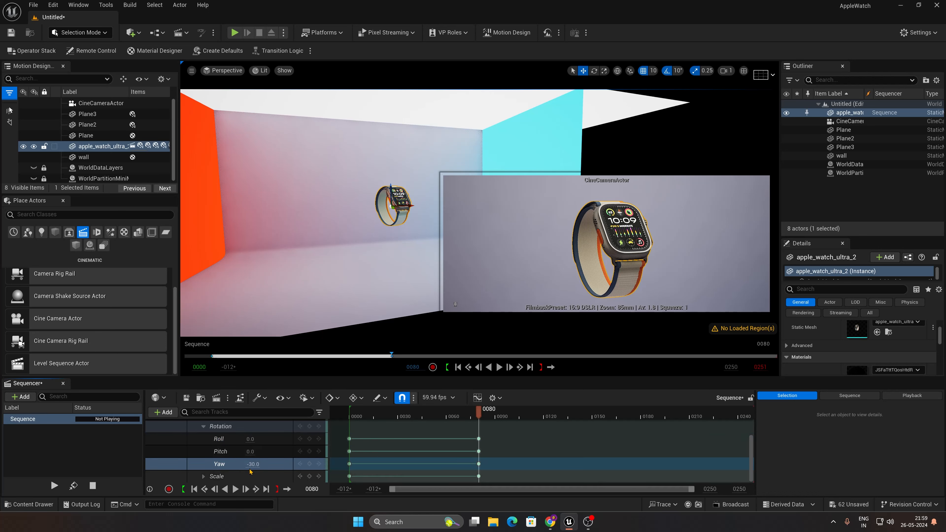
drag(500, 454, 339, 431)
key(Delete)
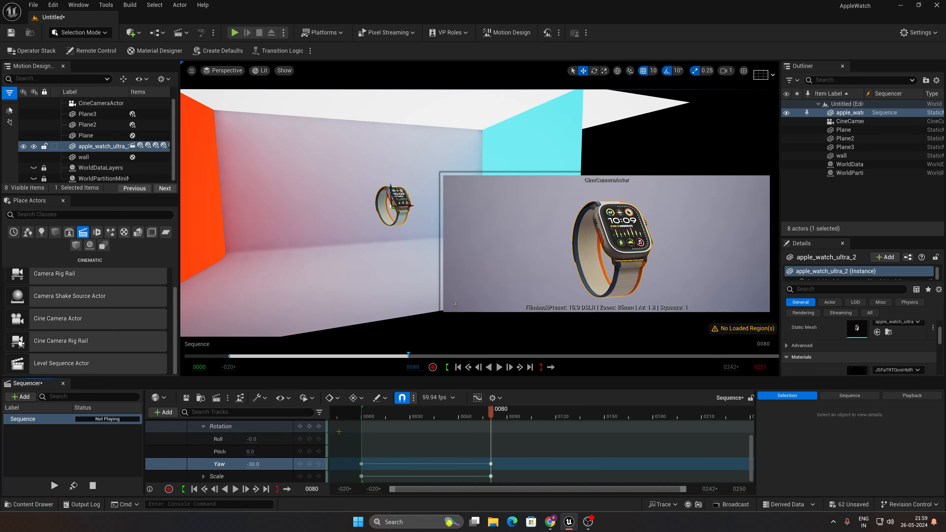
drag(515, 476, 347, 475)
key(Delete)
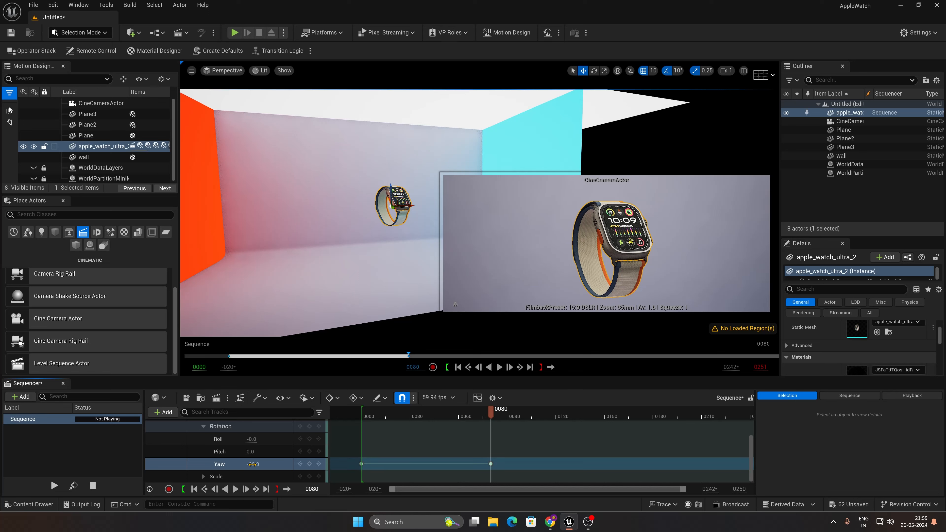
Set the watch's Yaw keyframe at frame 0 to 360.
drag(491, 411, 360, 423)
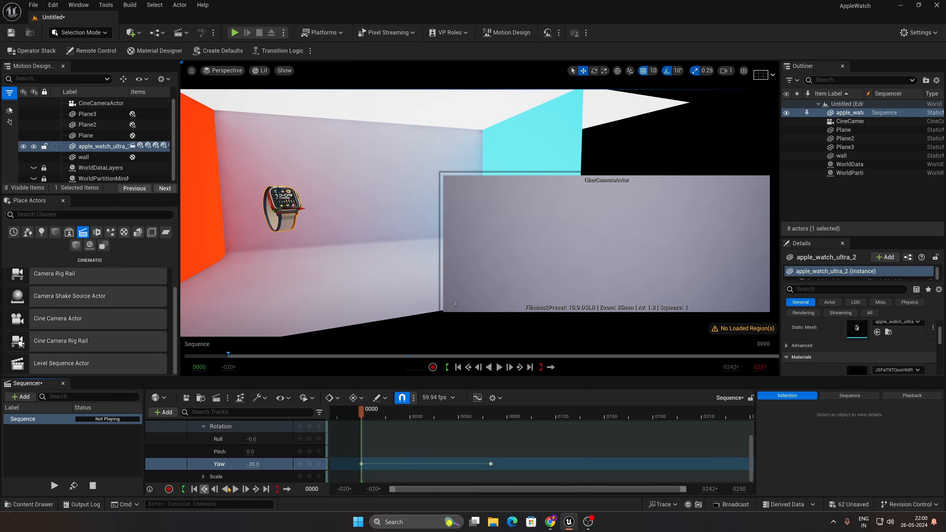
drag(257, 465, 312, 464)
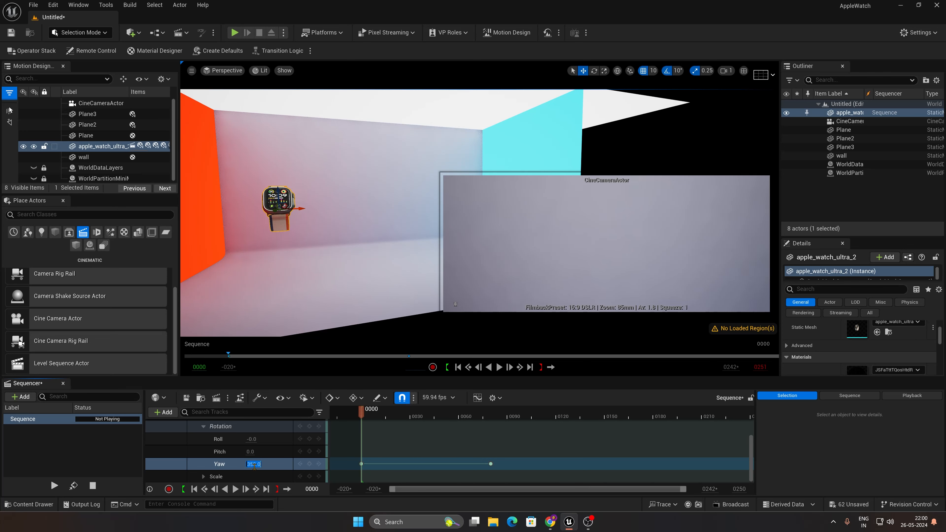
text(60)
key(Return)
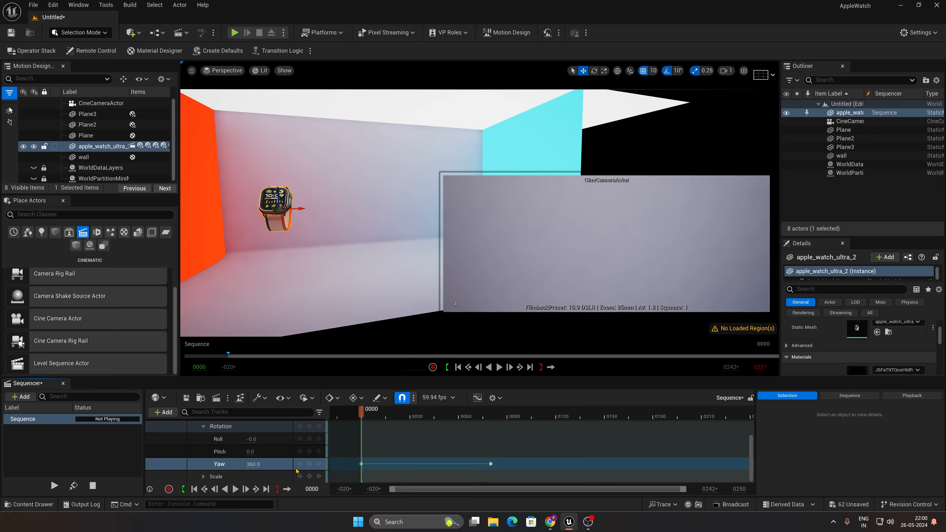
Play and scrub the sequence to about frame 82 to review the watch spinning into the camera frame.
key(space)
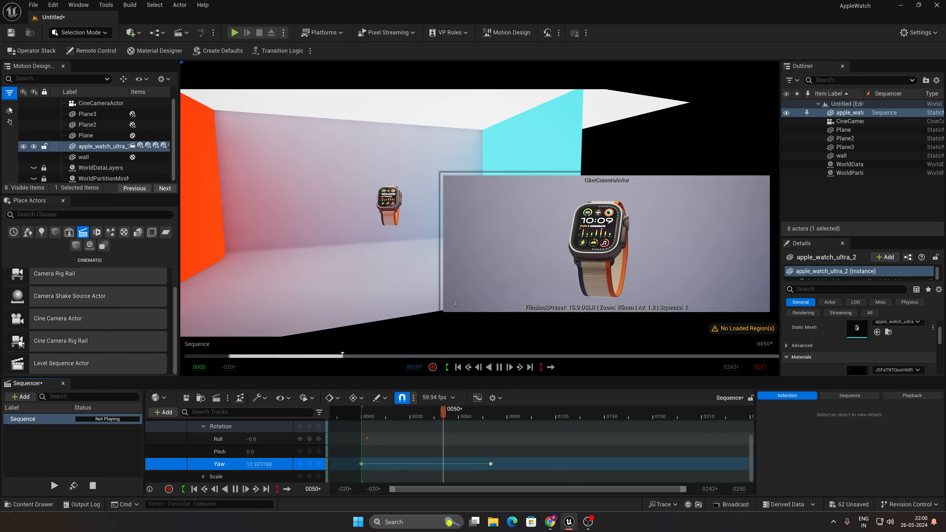
key(space)
click(363, 415)
drag(363, 415, 494, 415)
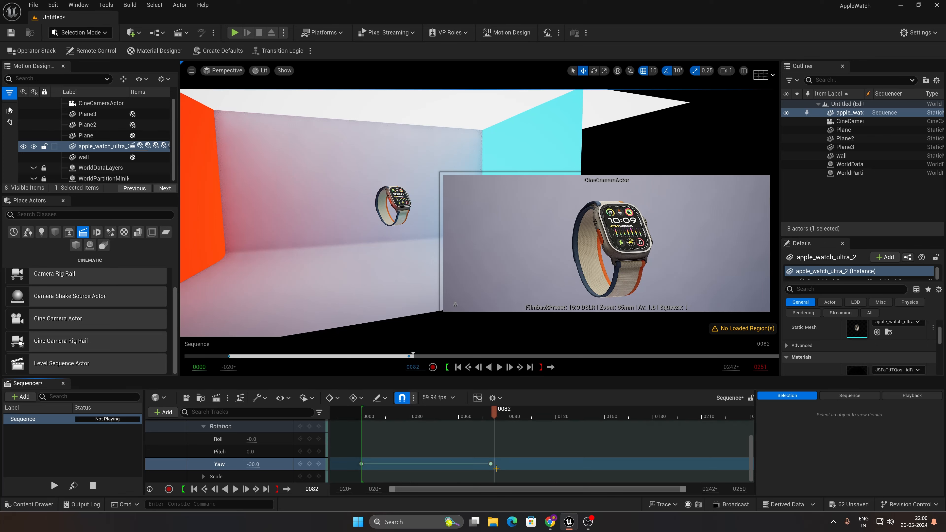
Move the watch's ending Yaw keyframe to the end of the sequence at about frame 251 and adjust the timeline's visible range.
drag(491, 465, 754, 467)
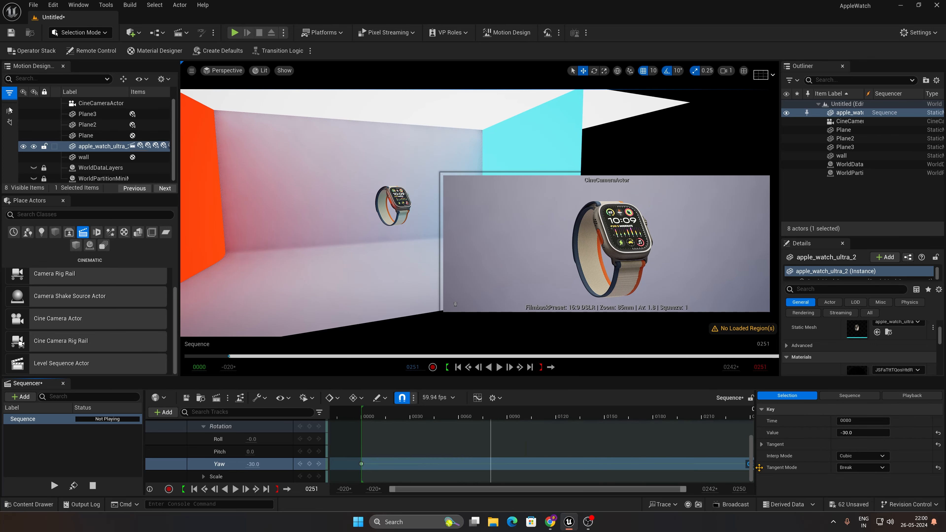
key(space)
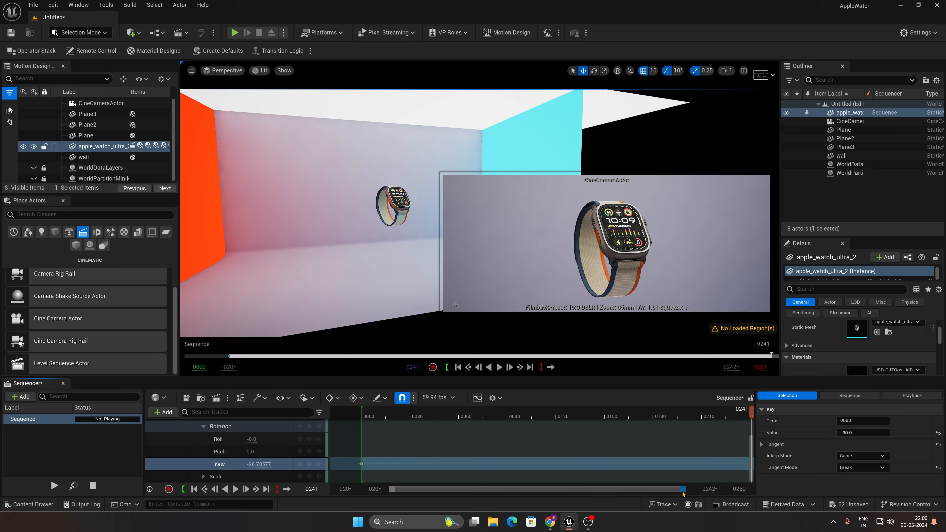
drag(685, 489, 774, 463)
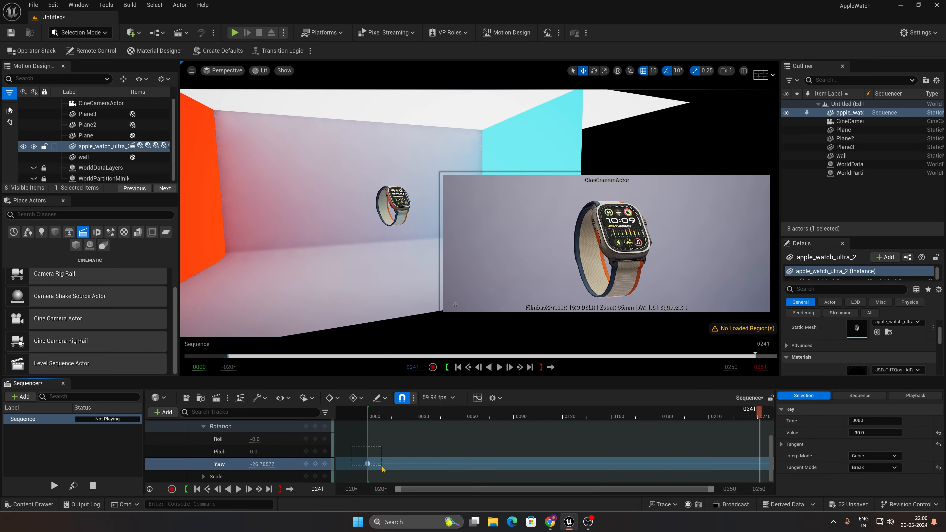
drag(352, 446, 792, 483)
drag(717, 486, 716, 486)
drag(625, 491, 473, 484)
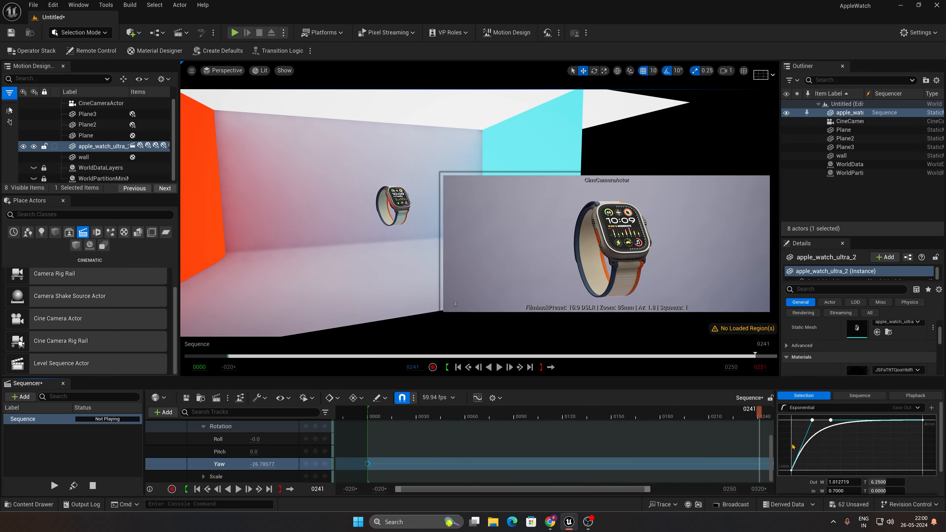
In the curve editor, pull the frame 0 Yaw key's tangent steeply downward so the spin starts fast and eases out.
click(477, 397)
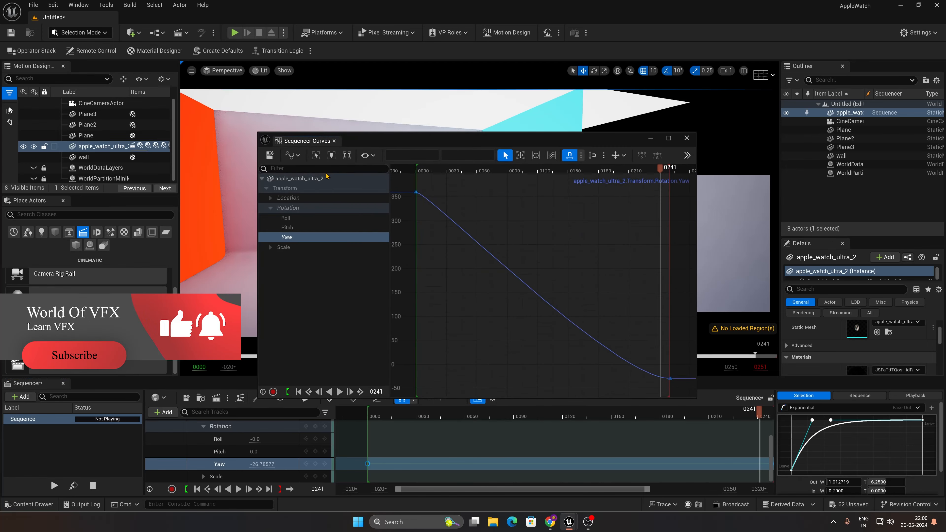
click(417, 192)
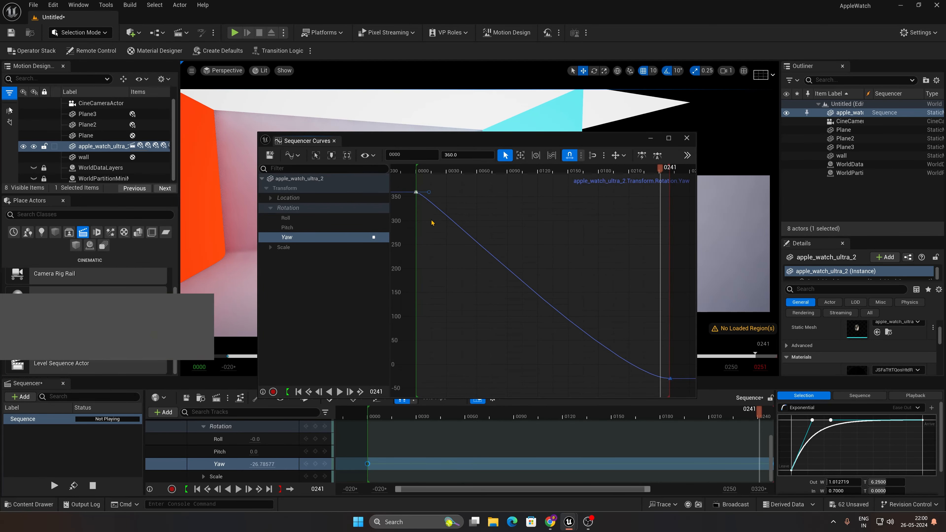
right_click(418, 194)
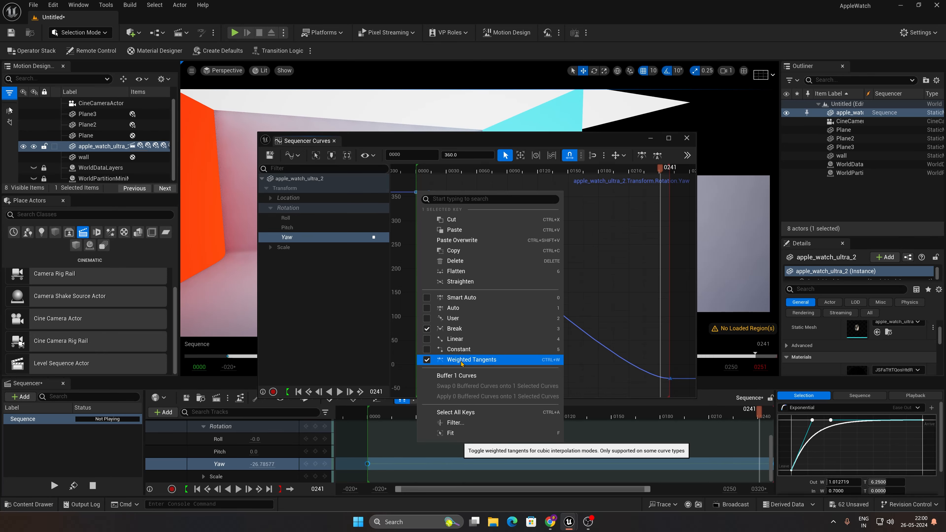
click(596, 253)
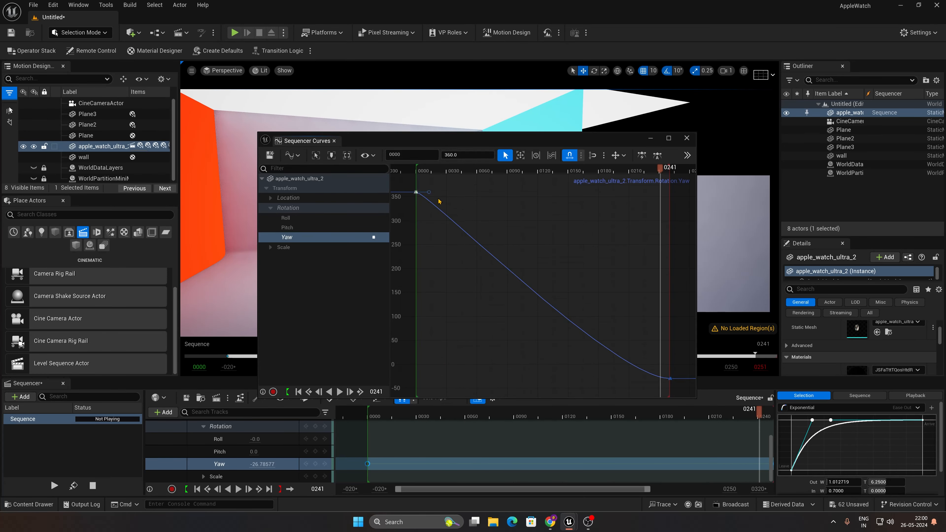
drag(430, 193, 414, 396)
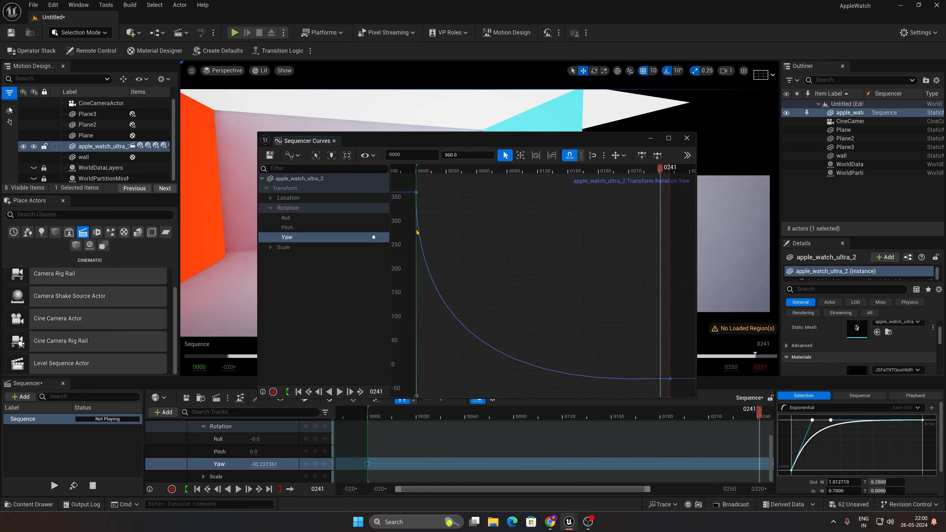
Save the sequence without saving the level, and close the curve editor.
click(270, 155)
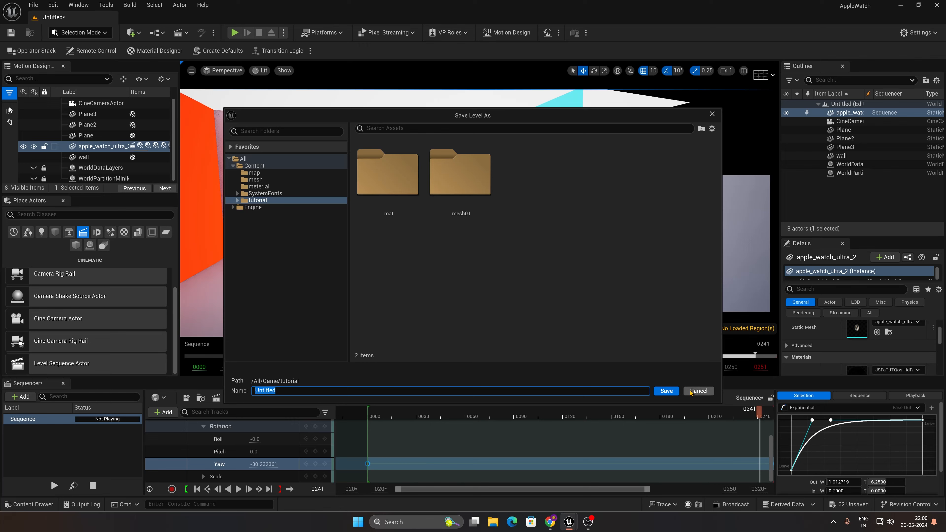
click(697, 390)
click(686, 138)
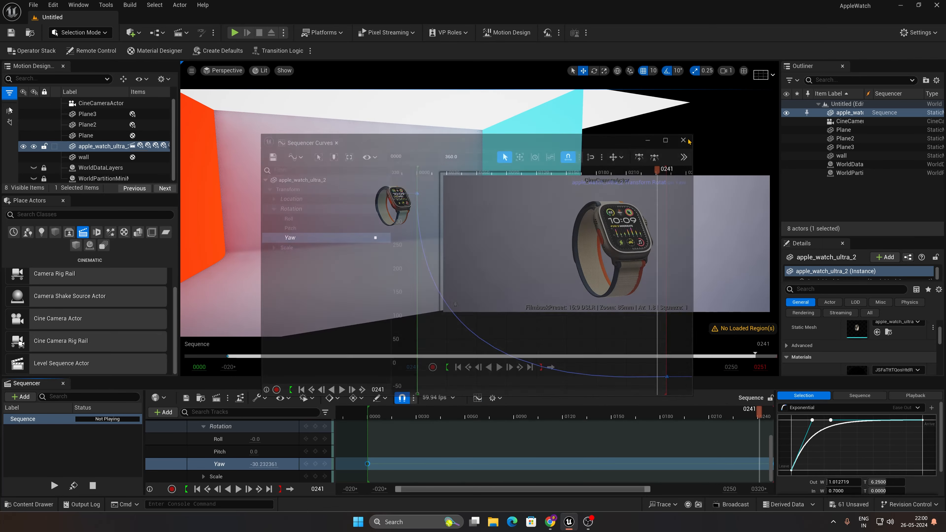
Replay the sequence from the start and scrub to frame 227 to review the eased spin.
key(space)
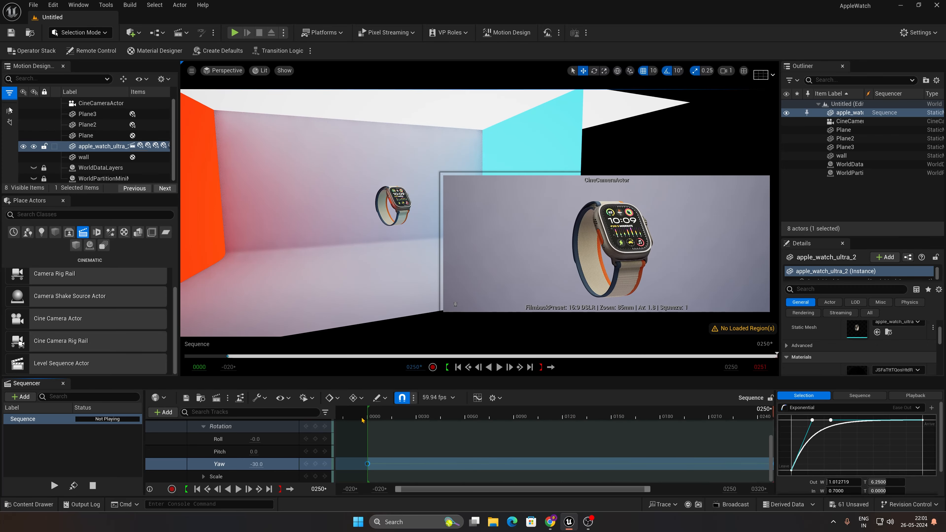
drag(367, 412, 372, 415)
key(space)
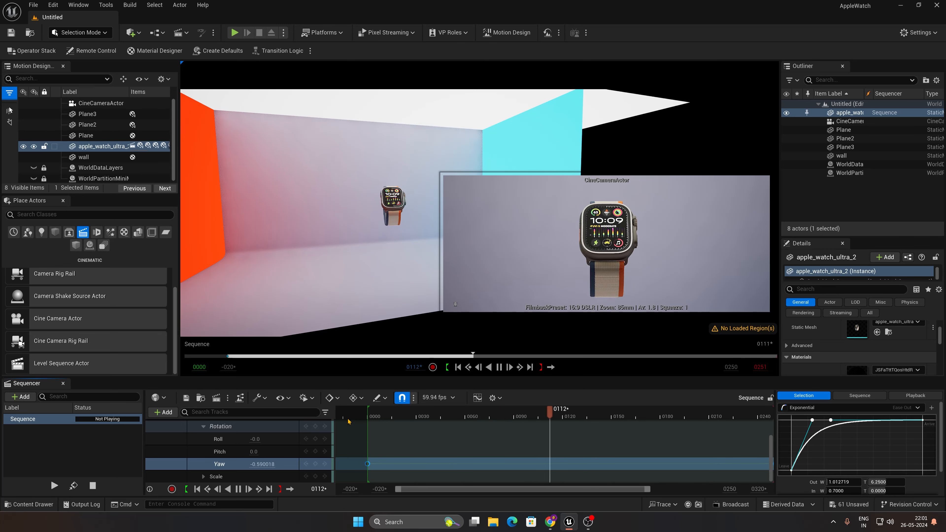
key(space)
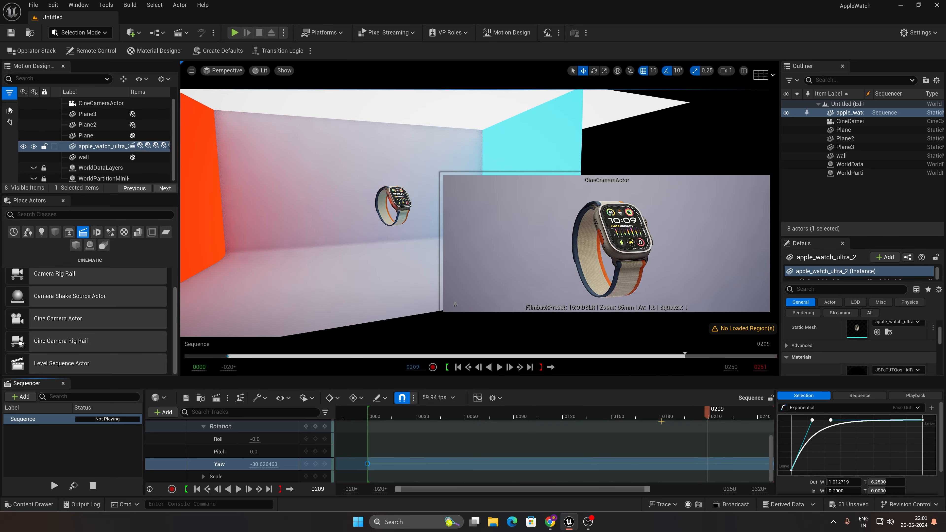
drag(707, 413, 717, 413)
drag(718, 412, 736, 413)
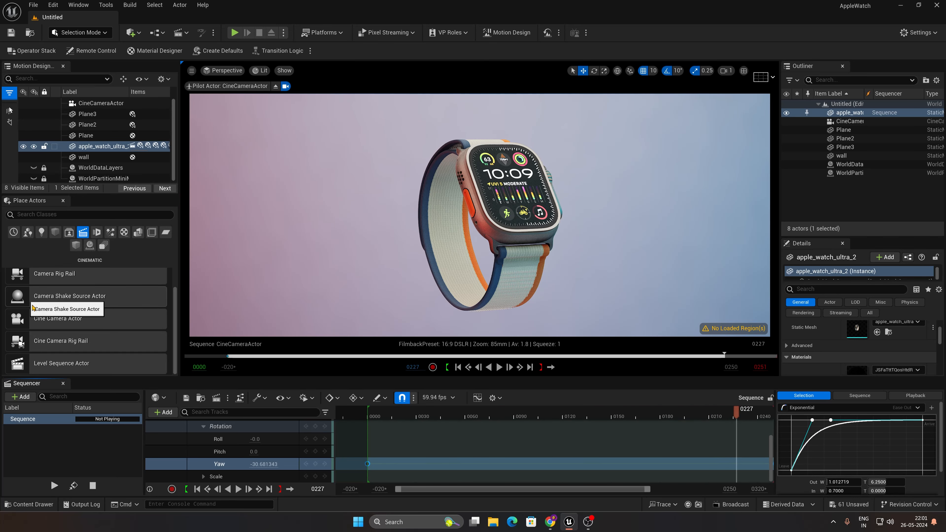
Add a Point Light to the scene beside the lower part of the watch band.
click(41, 233)
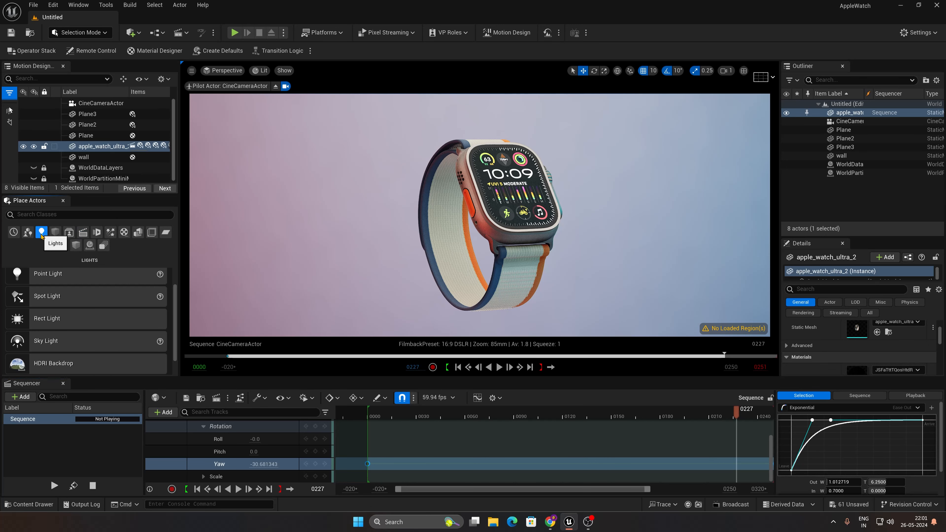
scroll(56, 333, down, 1)
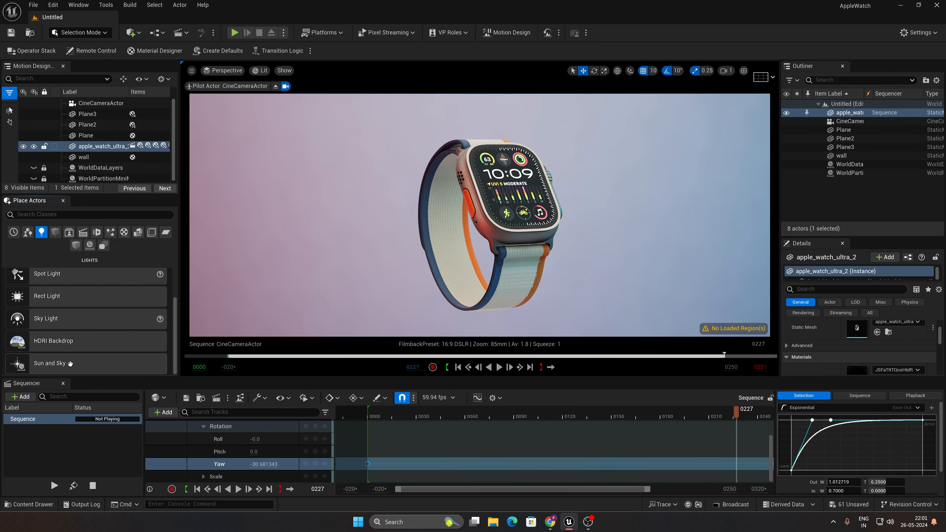
scroll(67, 358, up, 1)
scroll(60, 315, up, 1)
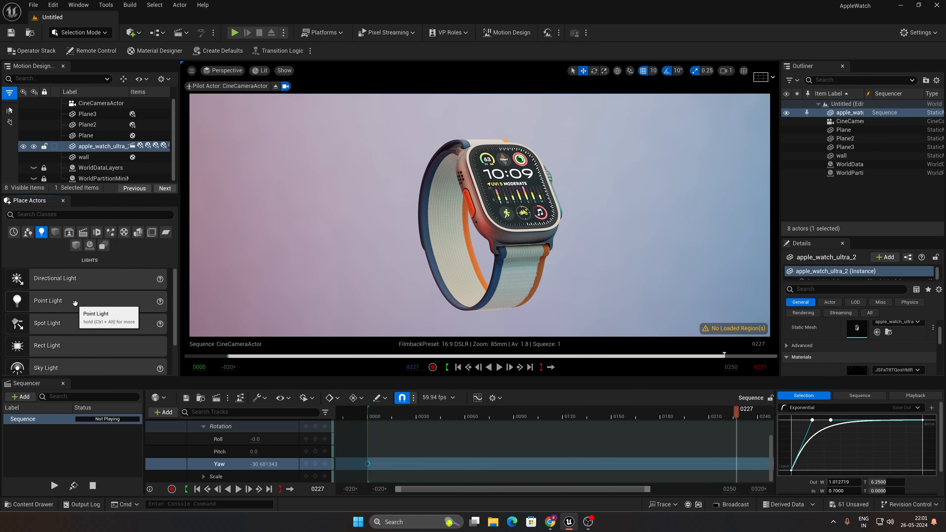
drag(75, 303, 409, 286)
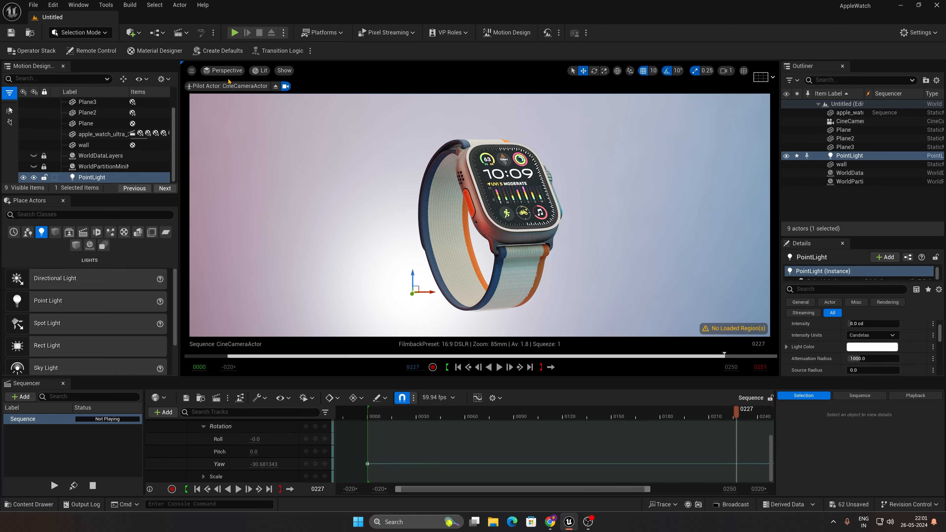
Switch to the default viewport and move the point light forward and along X, placing it below and in front of the watch.
click(224, 71)
click(236, 198)
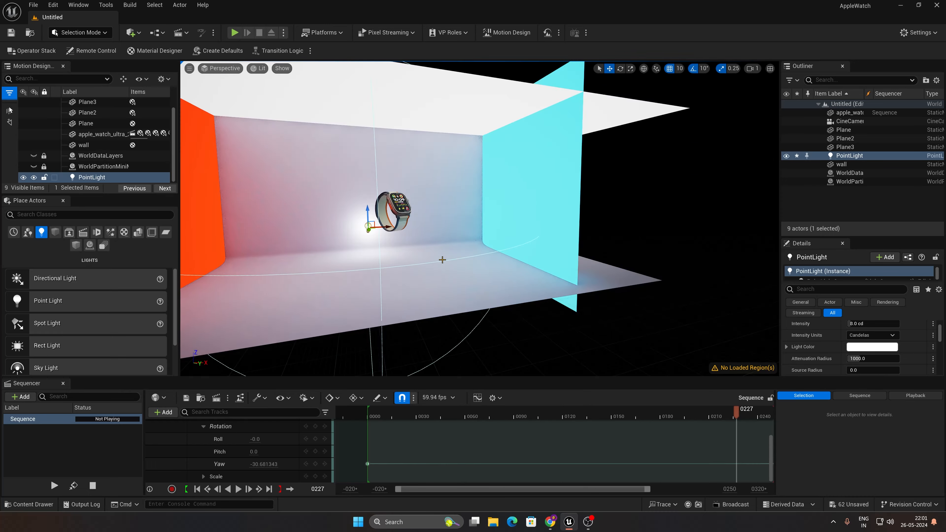
right_drag(441, 260, 524, 257)
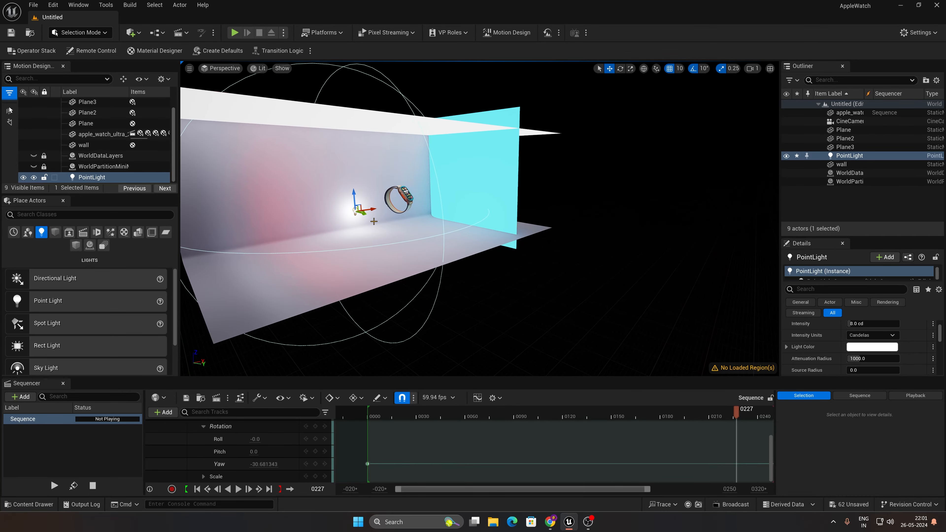
drag(371, 215, 395, 223)
right_drag(396, 224, 339, 226)
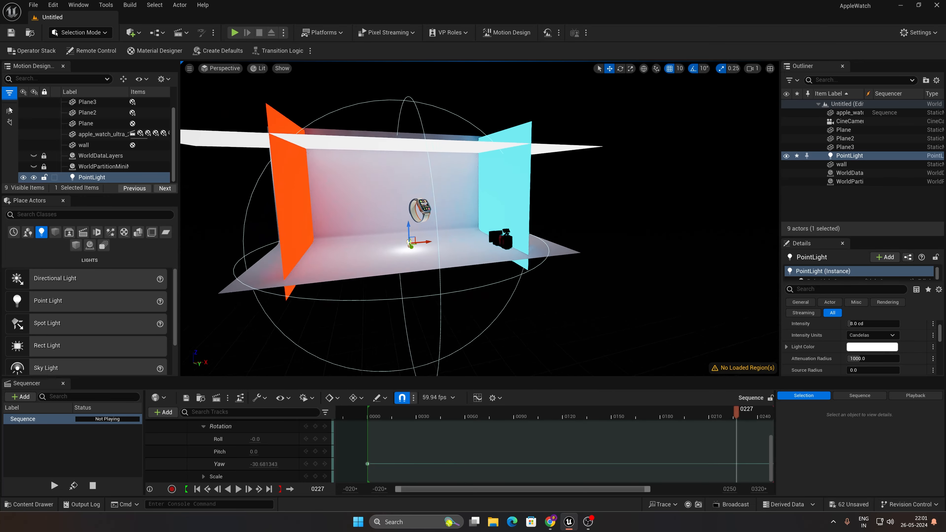
key(f)
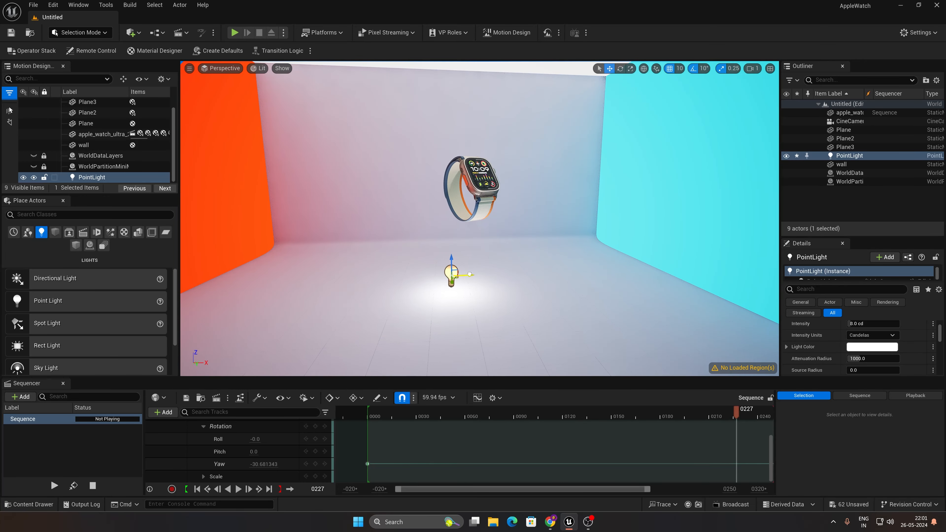
drag(469, 274, 490, 272)
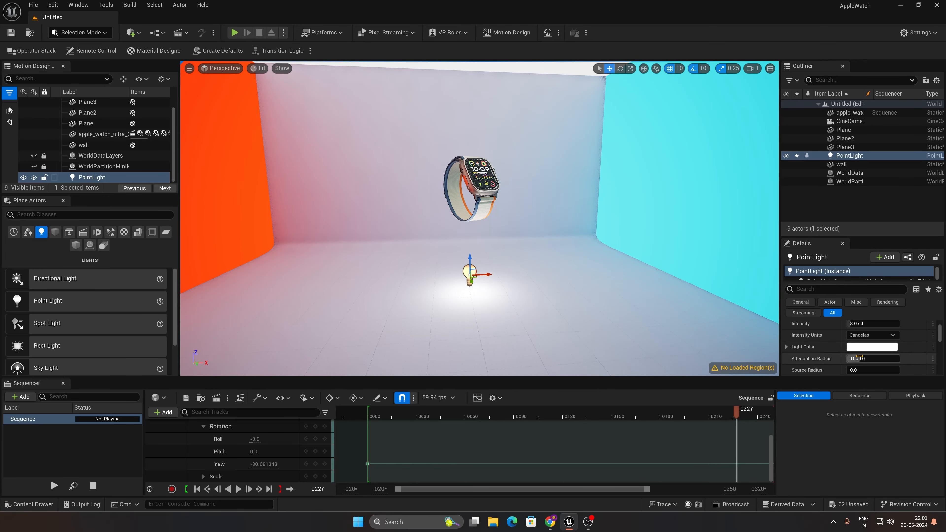
View through CineCameraActor, set the point light's color to pale yellow (R 1.0, G 0.992, B 0.421), and scrub to frame 222.
click(221, 68)
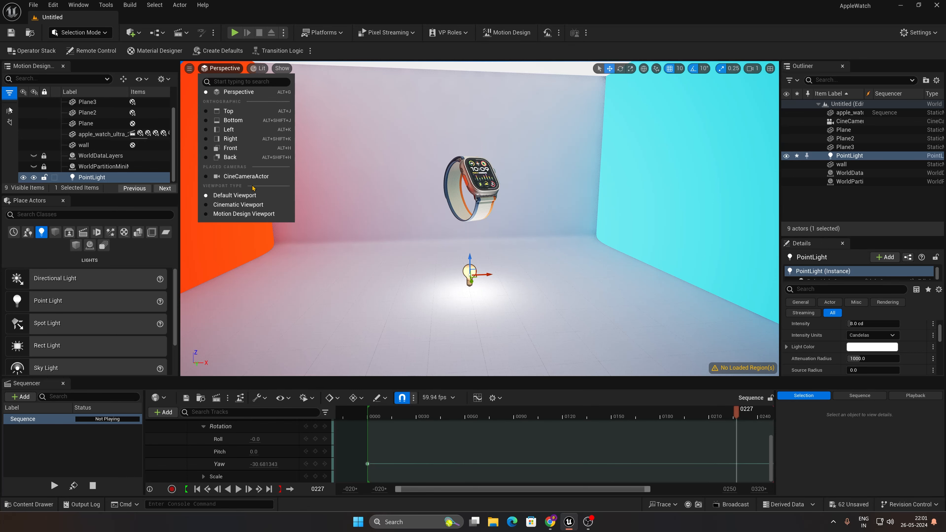
click(246, 176)
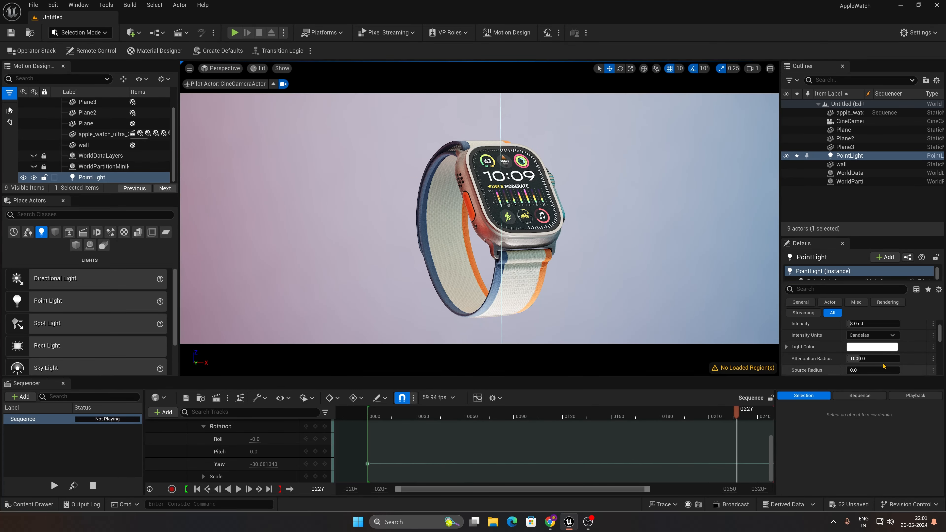
click(864, 347)
drag(724, 356, 735, 378)
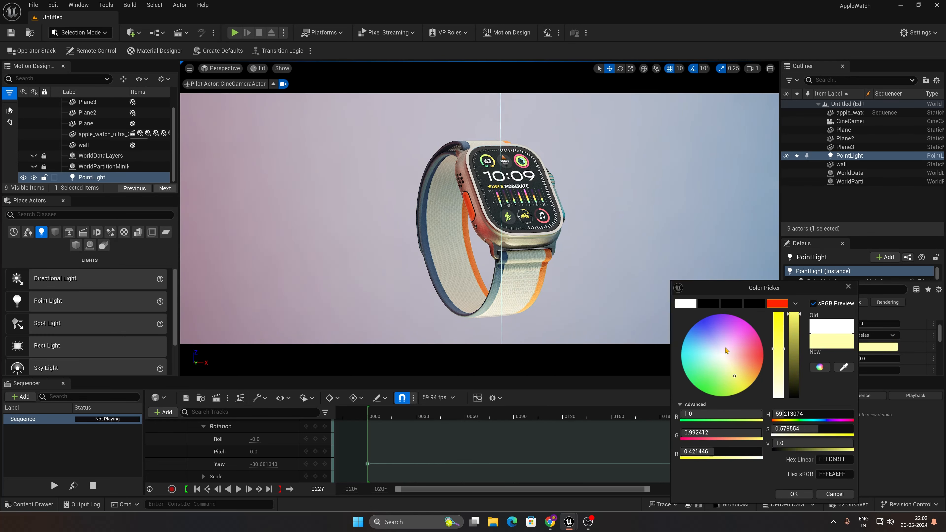
click(793, 494)
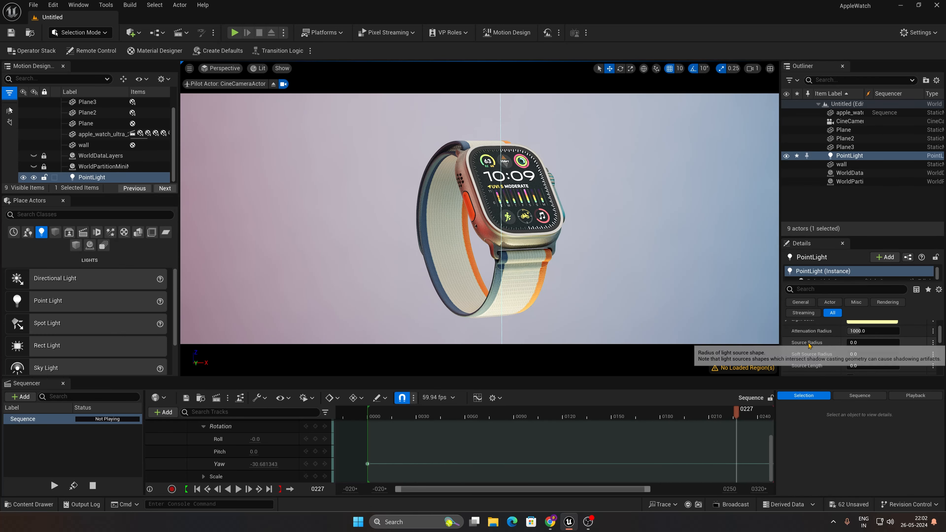
drag(506, 409, 729, 424)
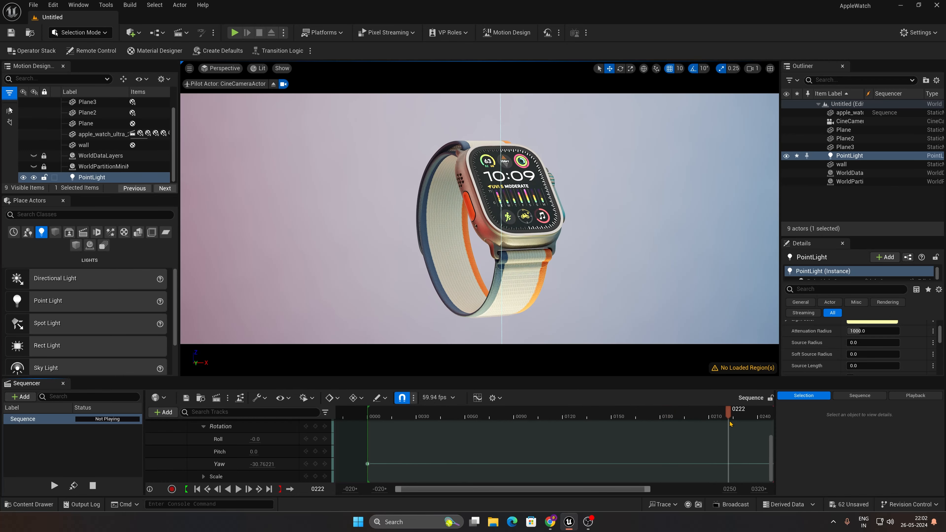
Open the sequence's job settings in Movie Render Queue and remove the .jpg Sequence [8bit] export.
click(216, 398)
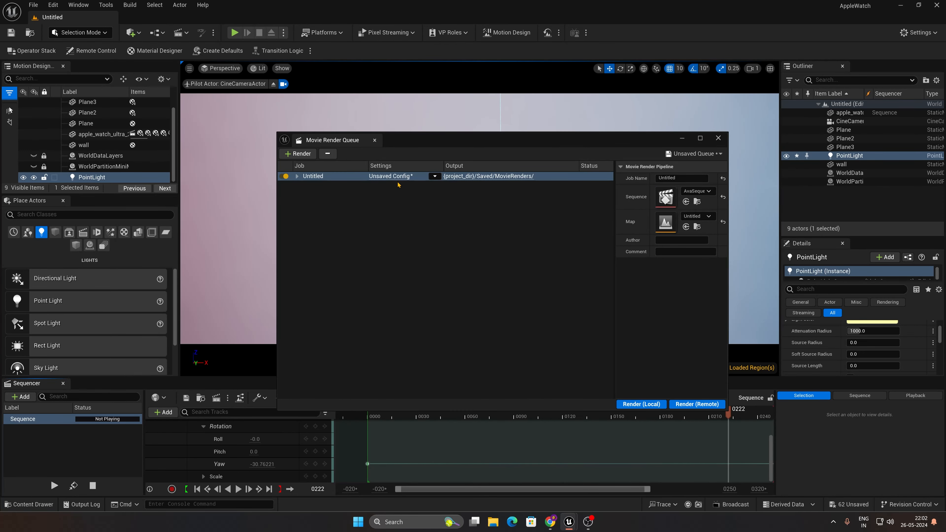
click(390, 176)
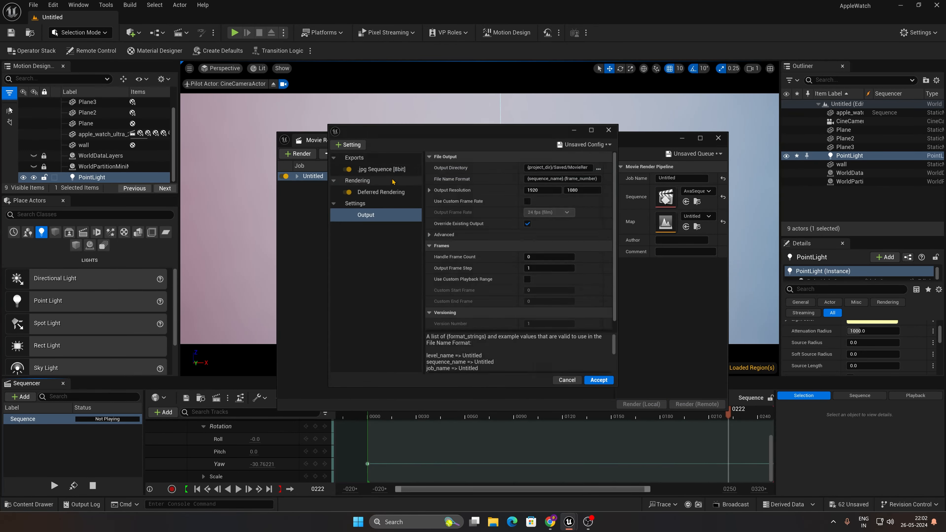
click(380, 167)
key(Delete)
Add an Anti-aliasing setting with a temporal sample count of 32 and override the method with Fast Approximate Anti-Aliasing.
click(342, 139)
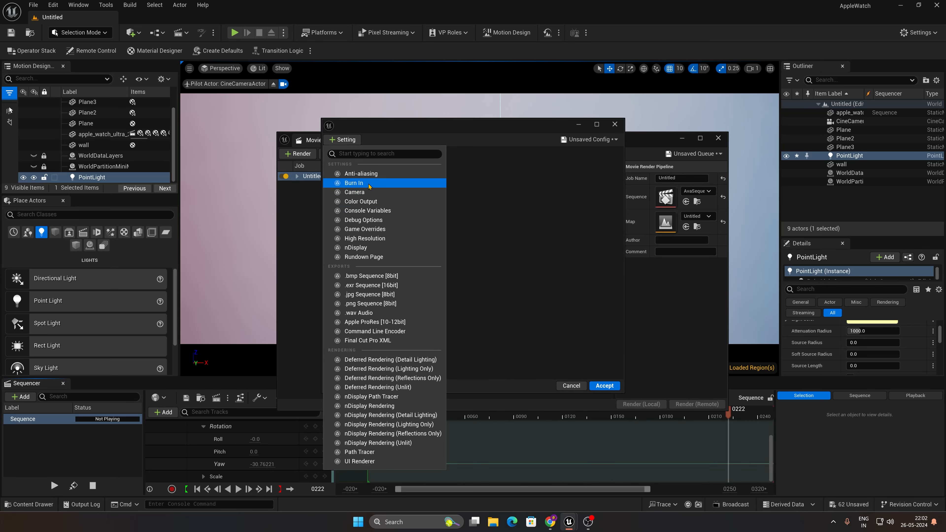
click(360, 174)
click(543, 174)
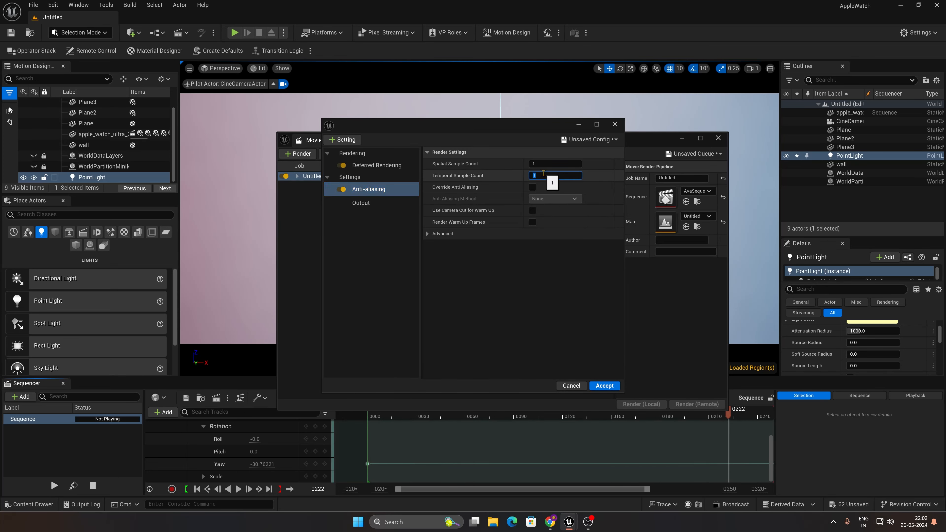
text(32)
click(532, 187)
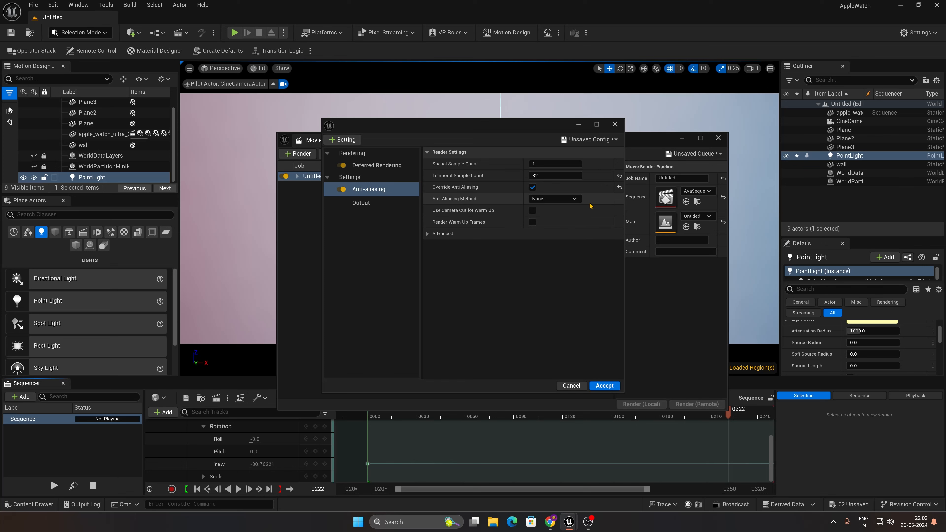
click(573, 198)
click(577, 216)
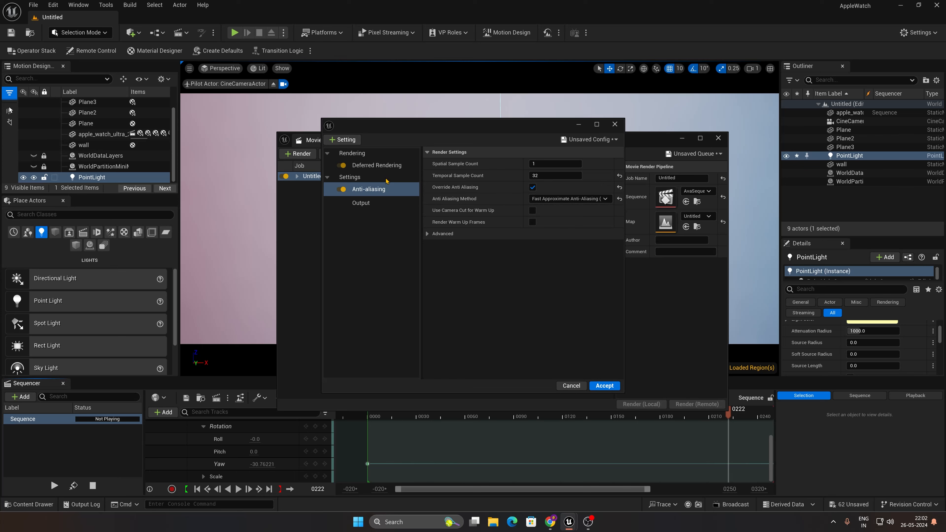
Add a .png Sequence [8bit] export and a Camera setting with Frame Close shutter timing and Render All Cameras enabled, and accept the configuration.
click(346, 140)
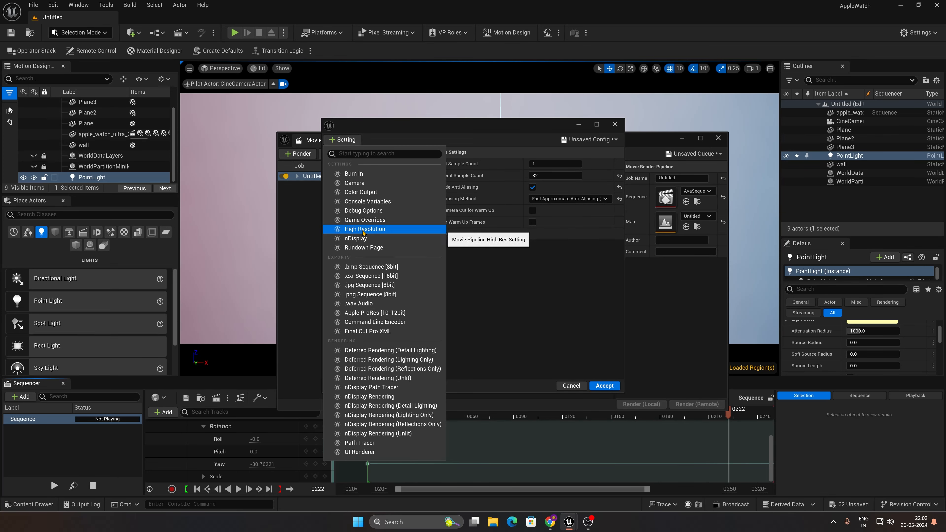
click(362, 294)
click(353, 142)
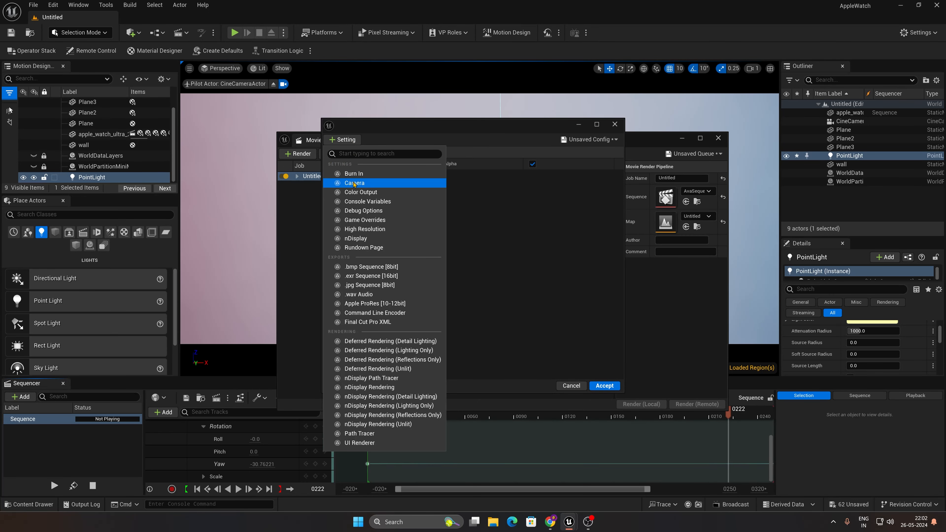
click(350, 183)
click(558, 165)
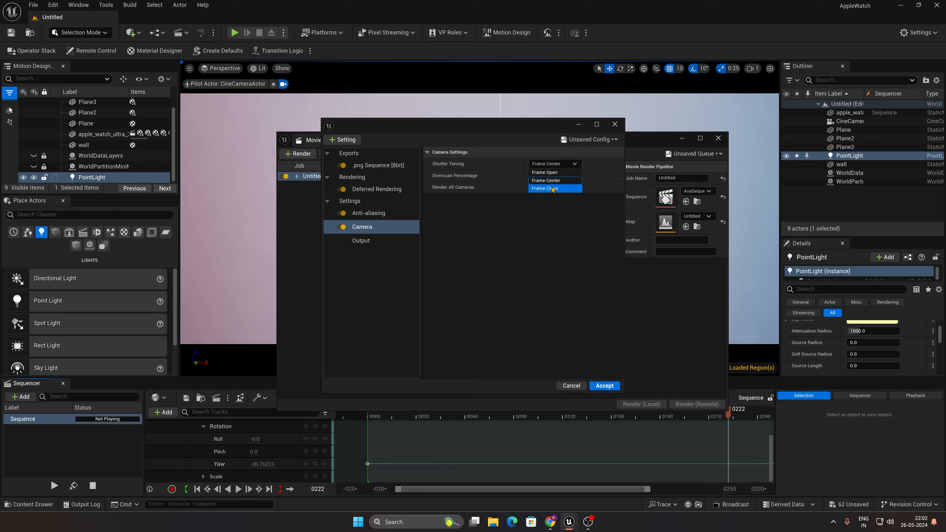
click(552, 189)
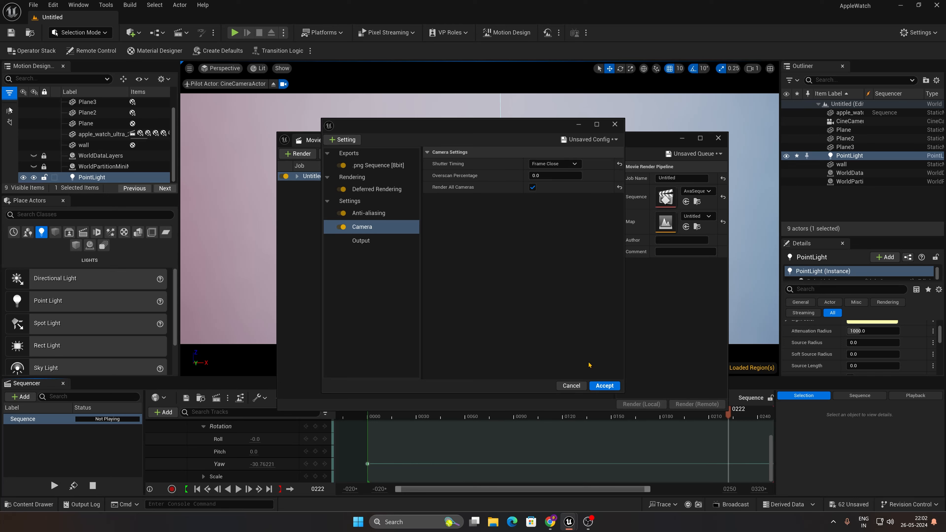
click(604, 386)
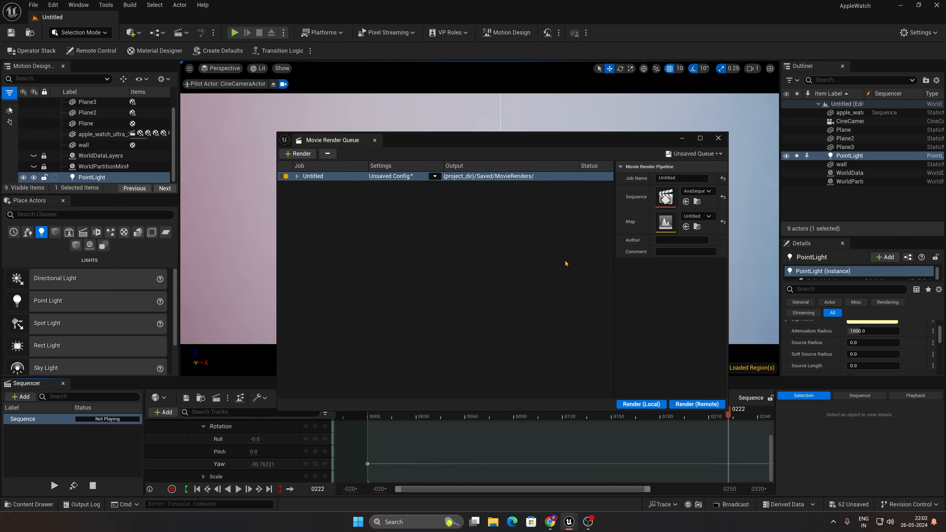